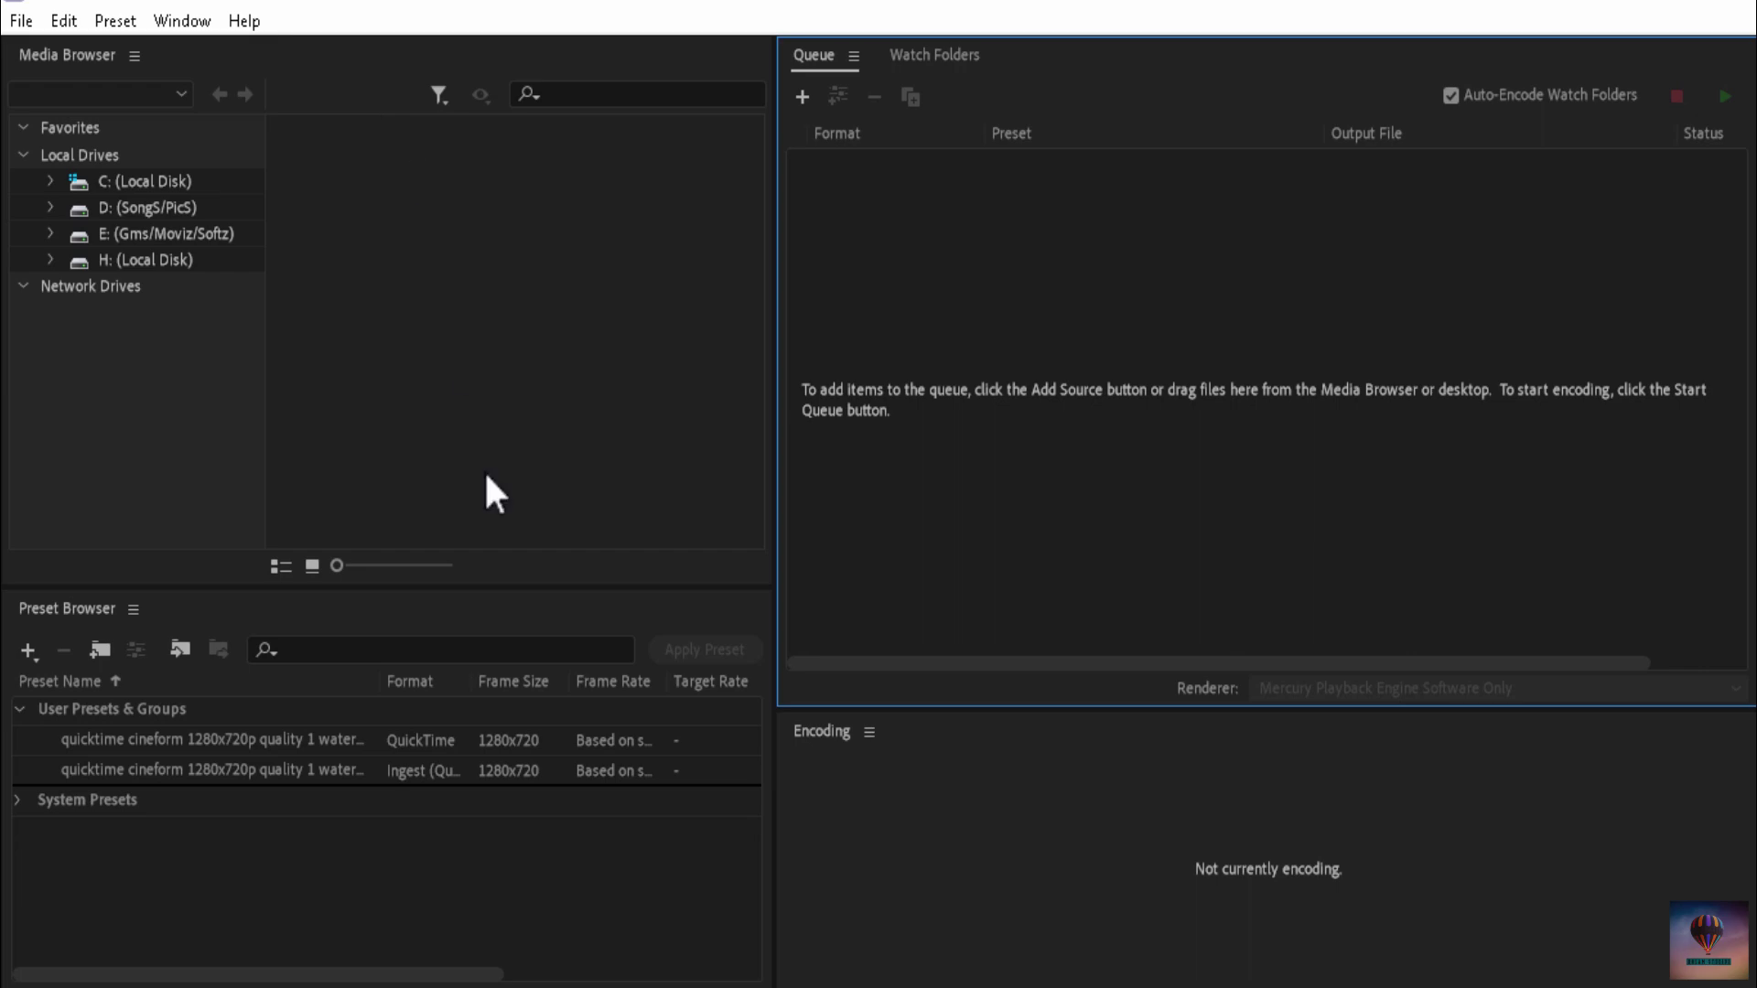
key("alt+Tab")
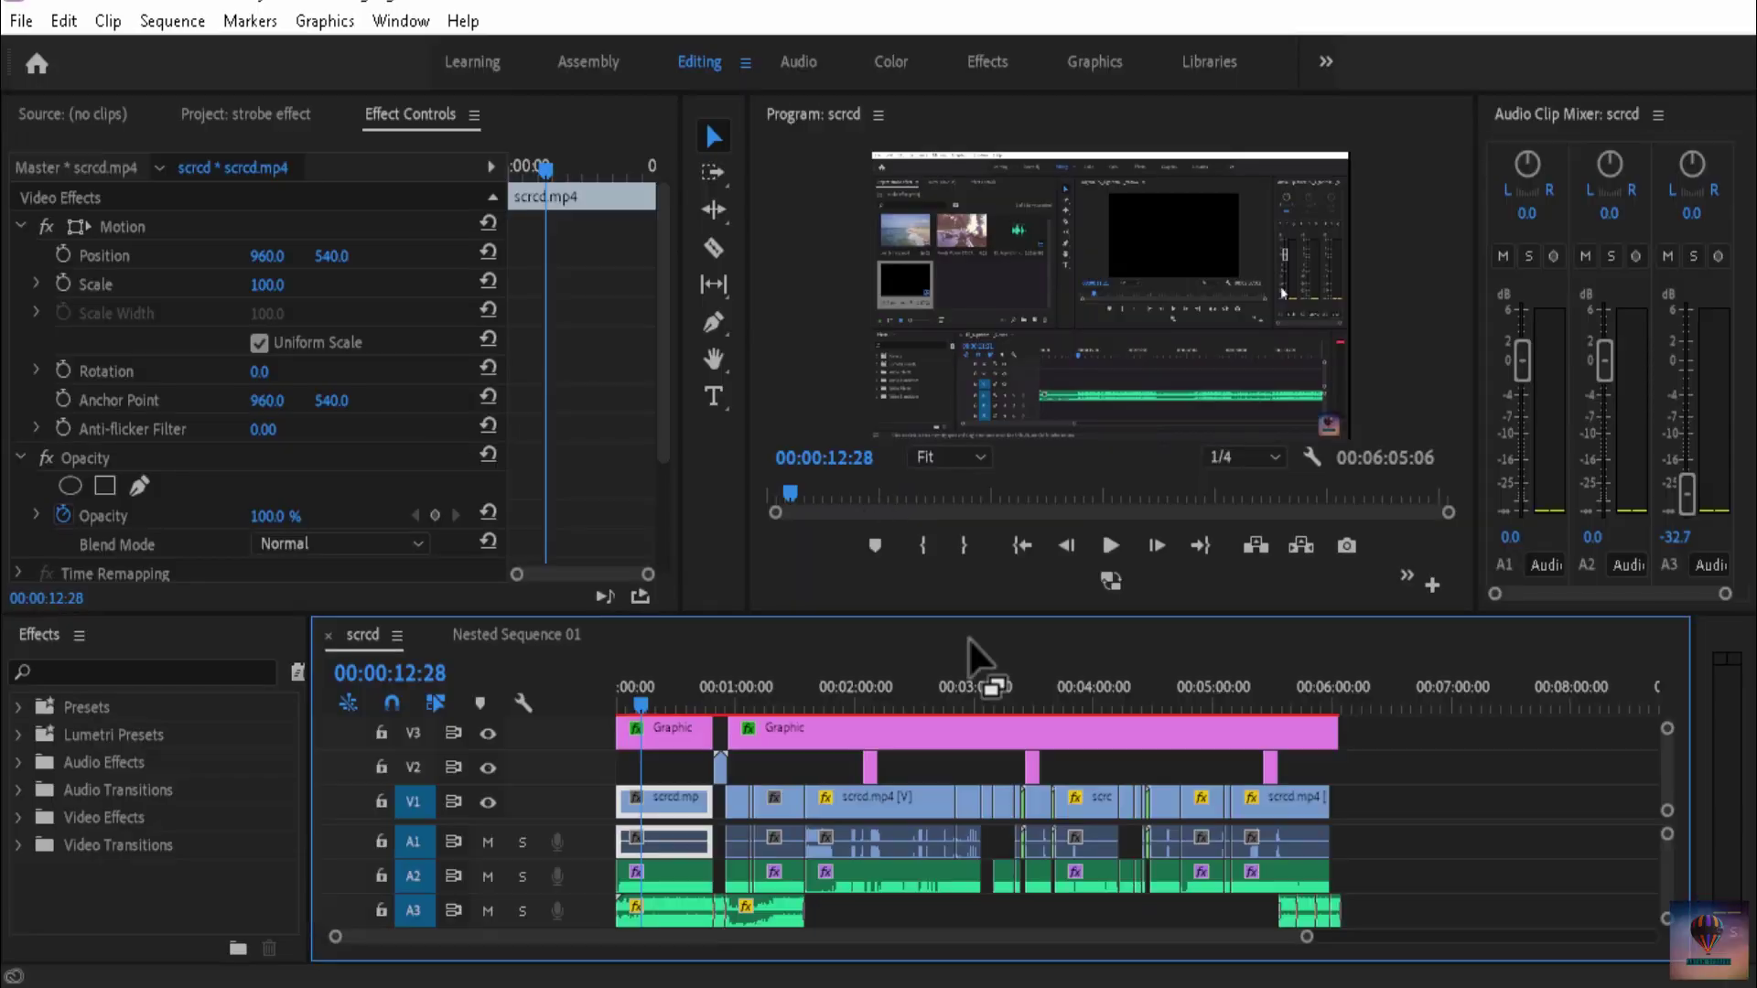
left_click(17, 22)
mouse_move(329, 849)
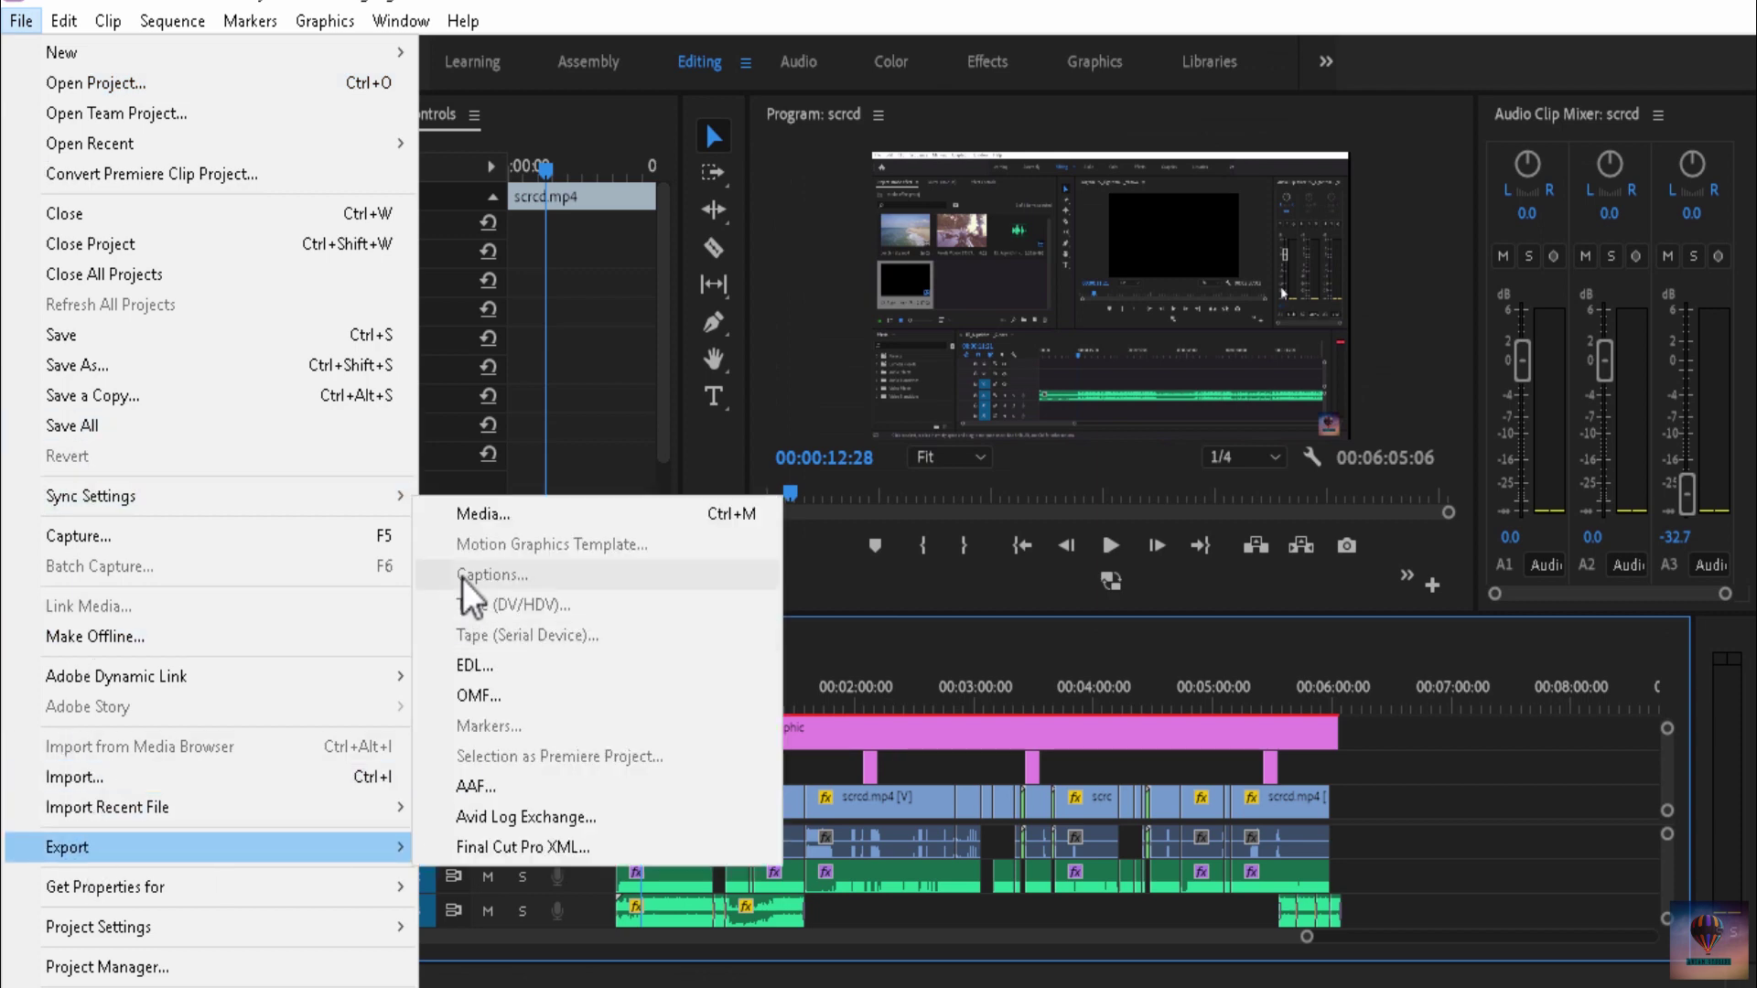
left_click(485, 515)
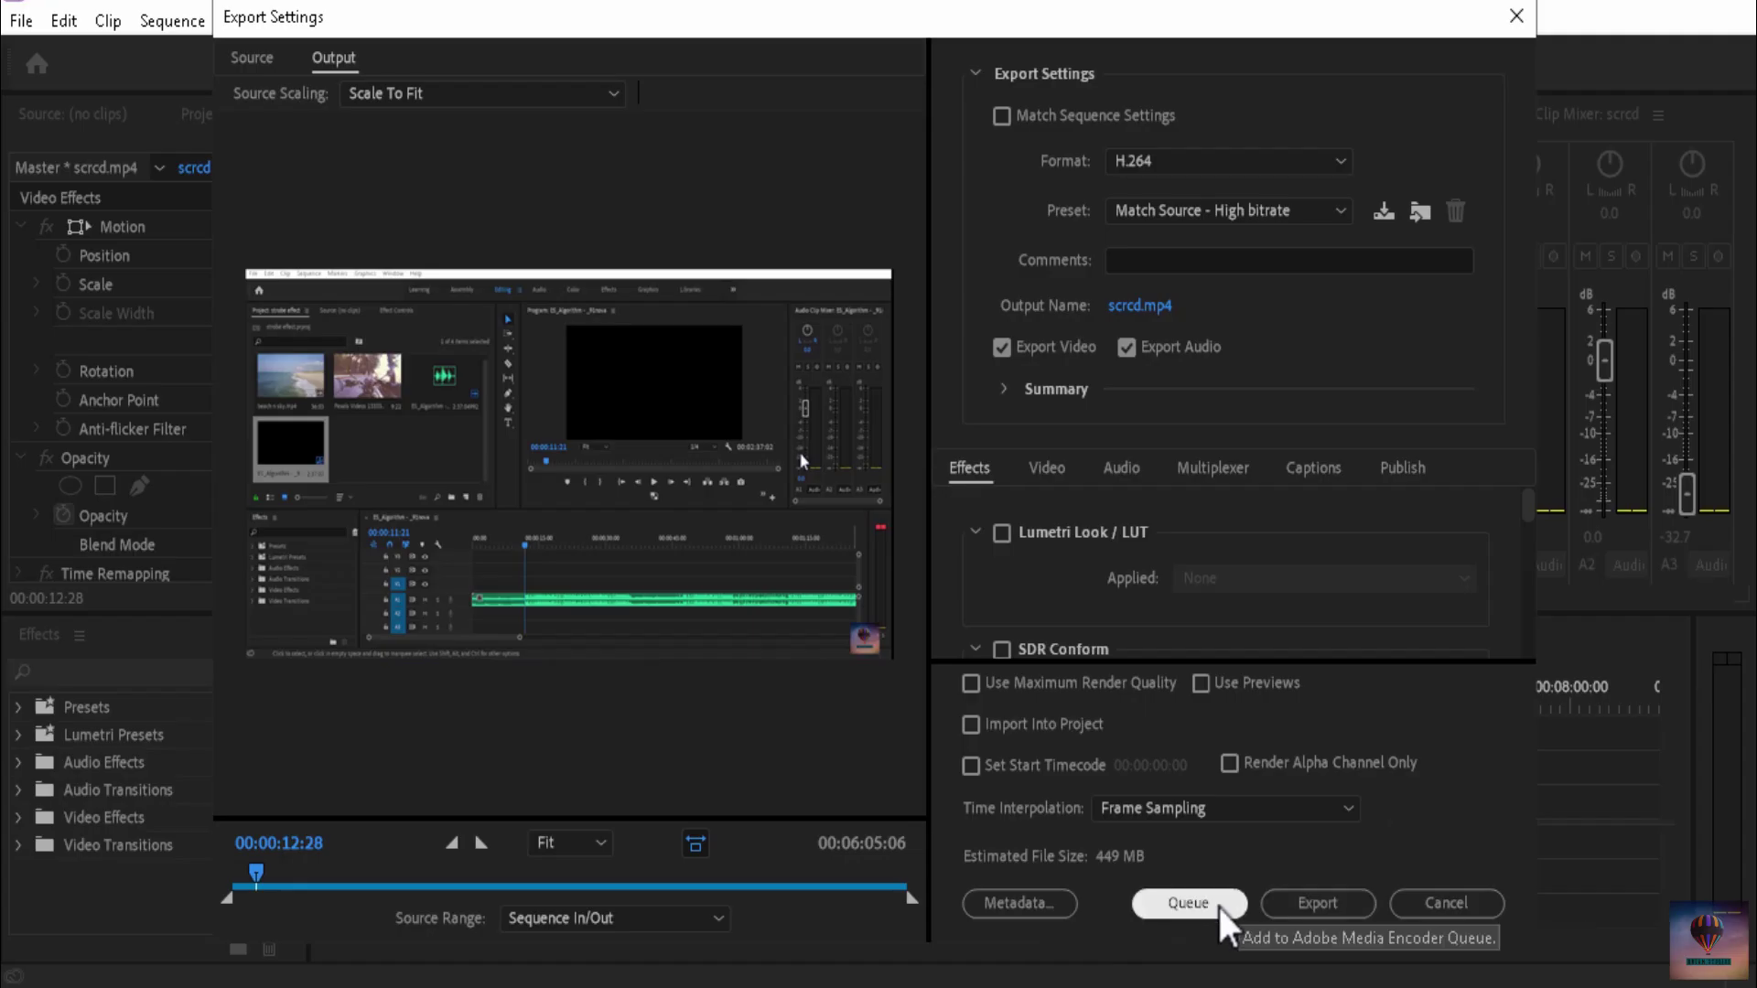
left_click(1220, 906)
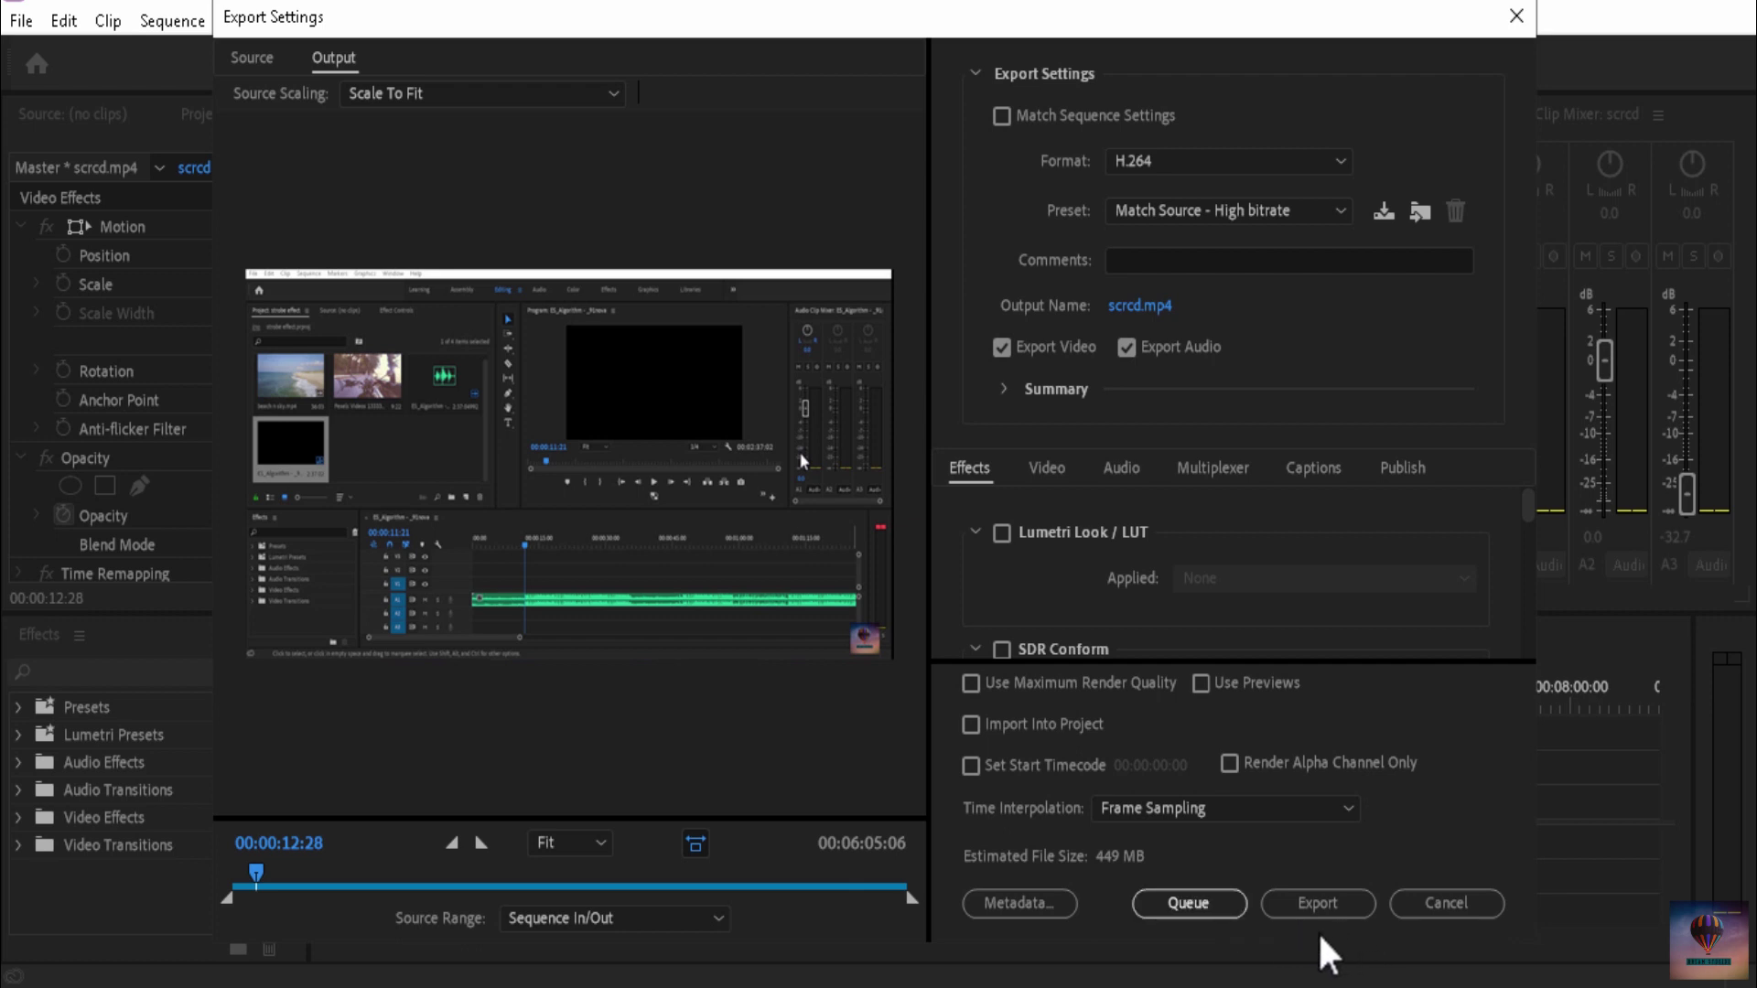
left_click(1516, 16)
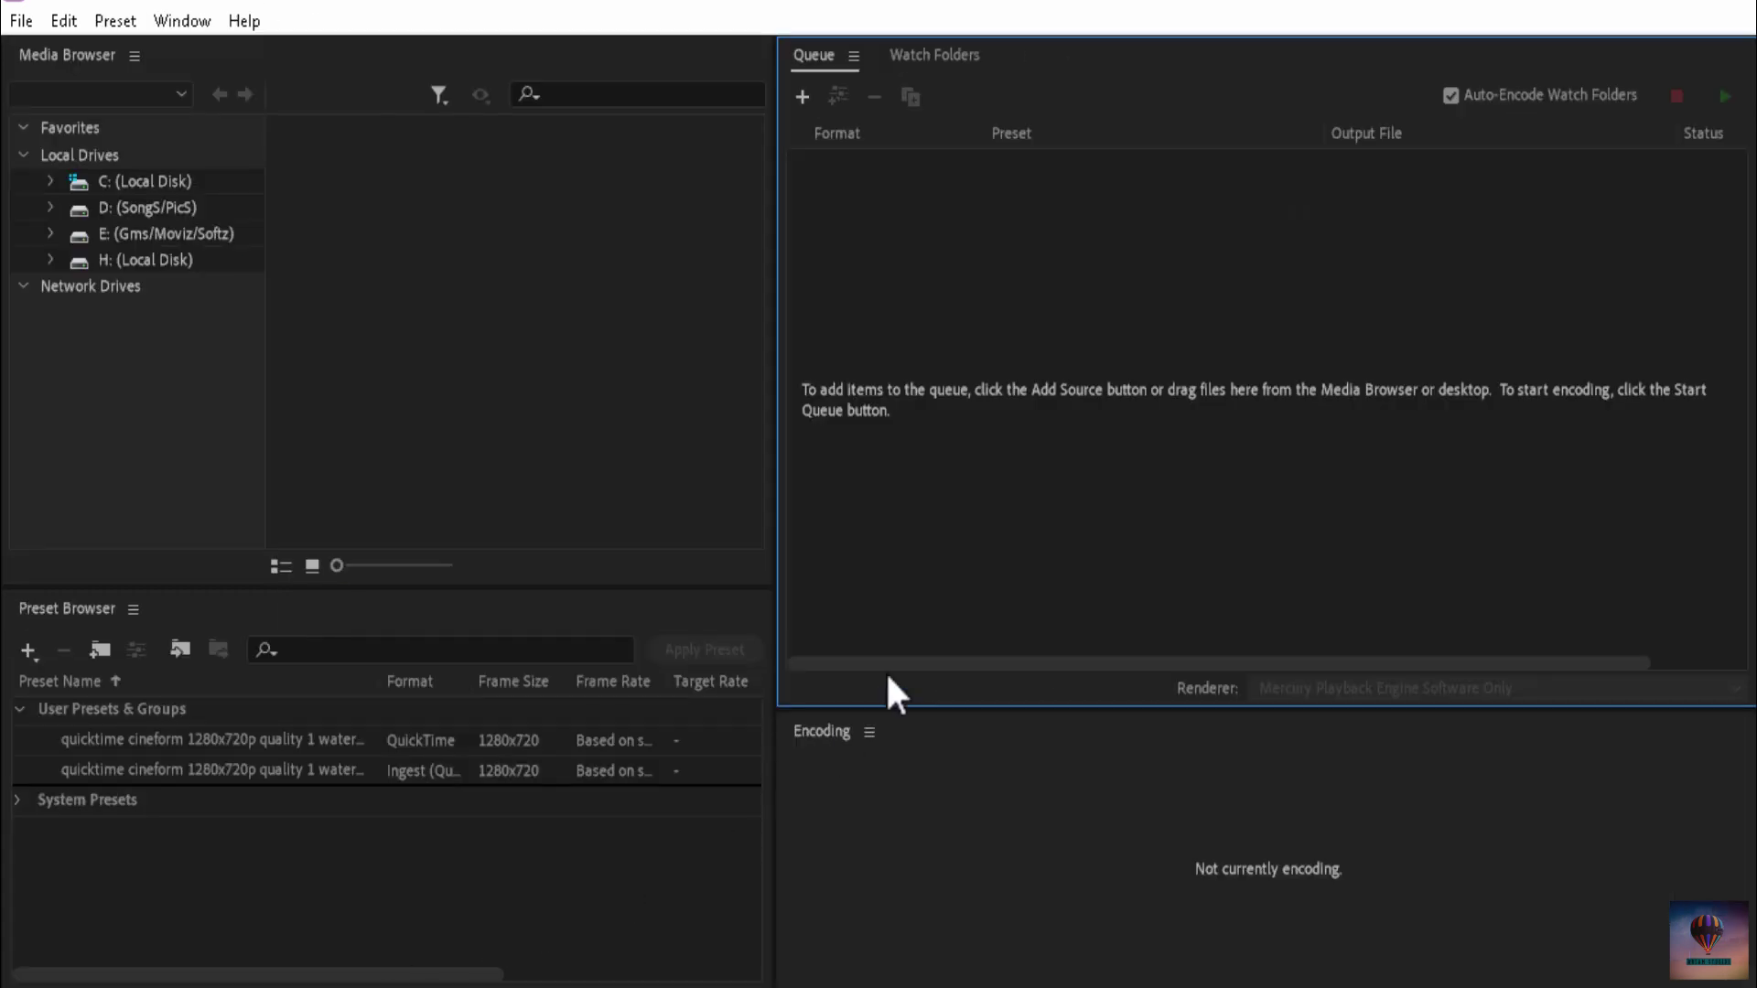
- Switch from Media Encoder back to the scrcd sequence in Premiere Pro
left_click(1008, 859)
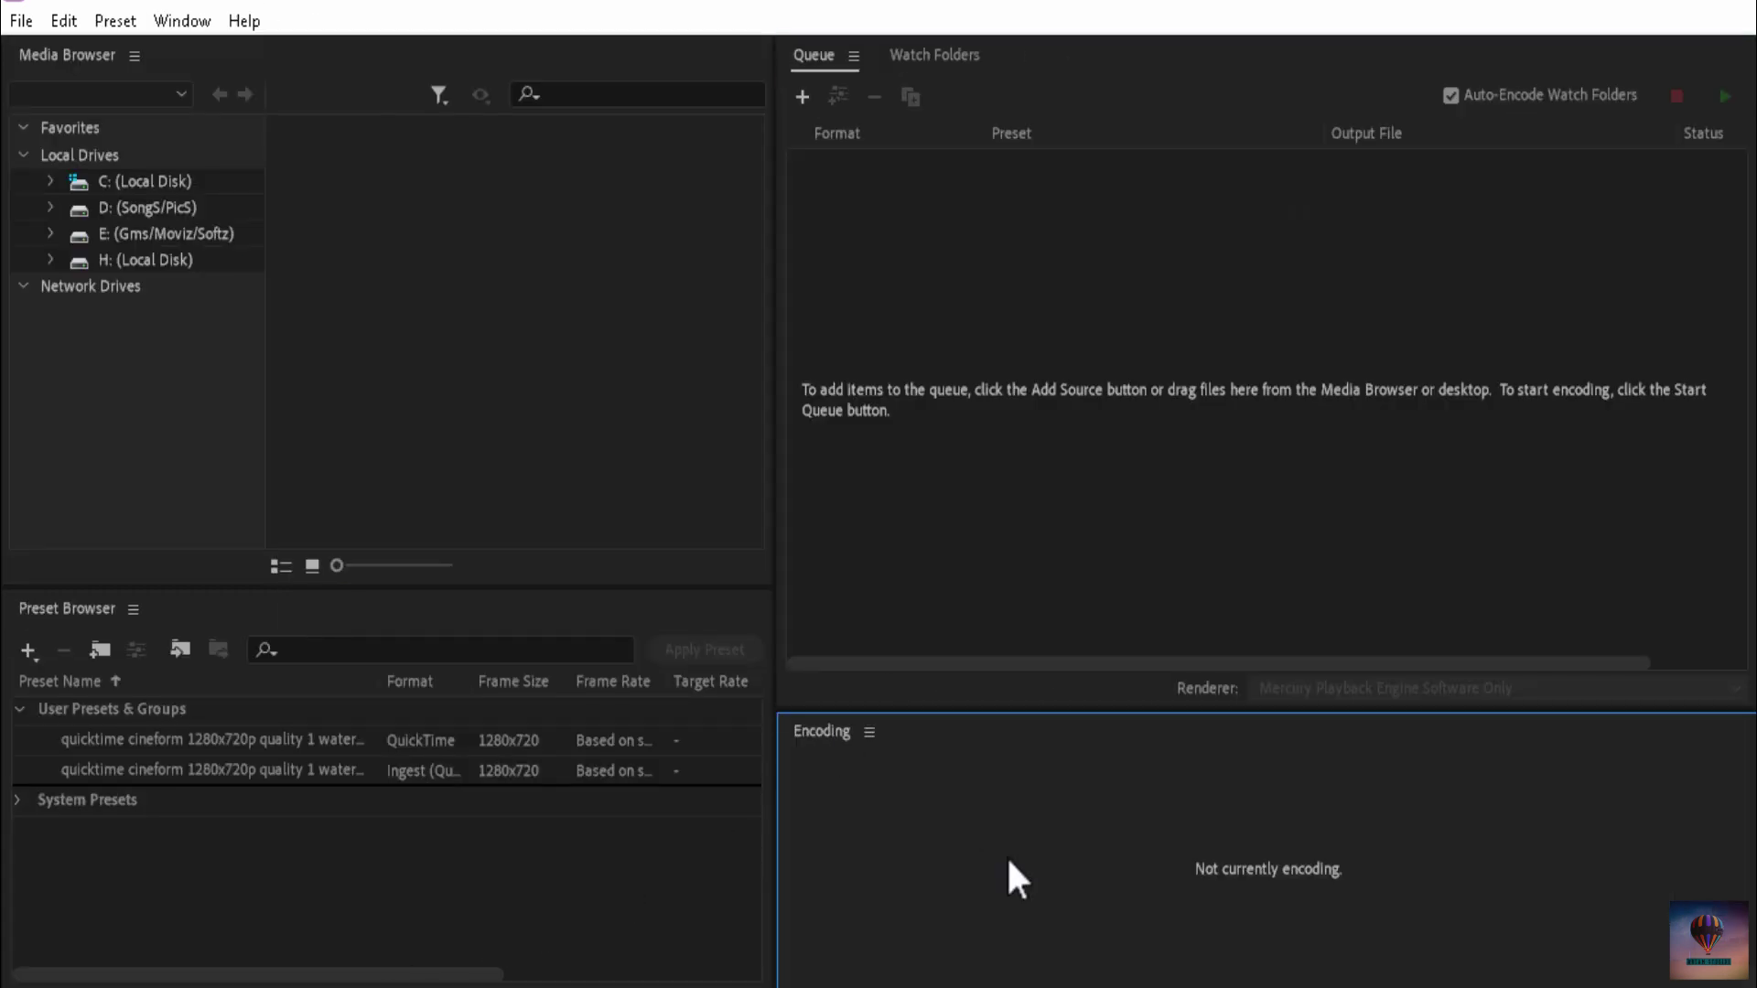
left_click(1603, 11)
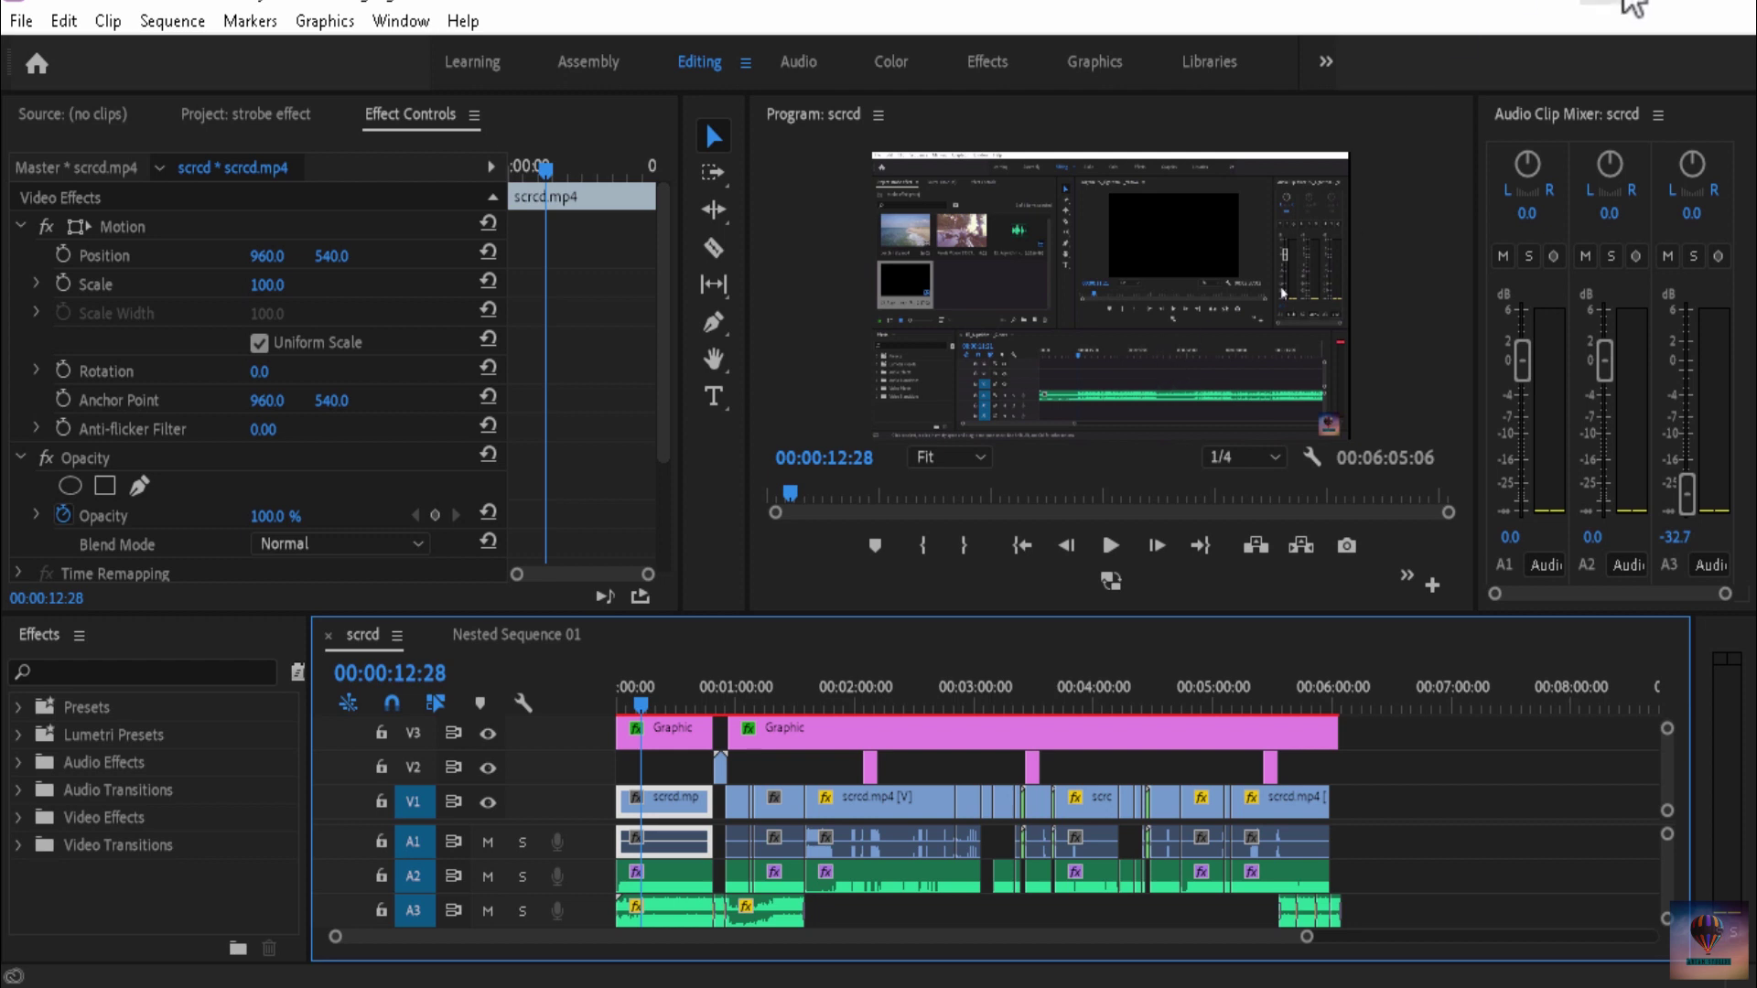
left_click(1633, 8)
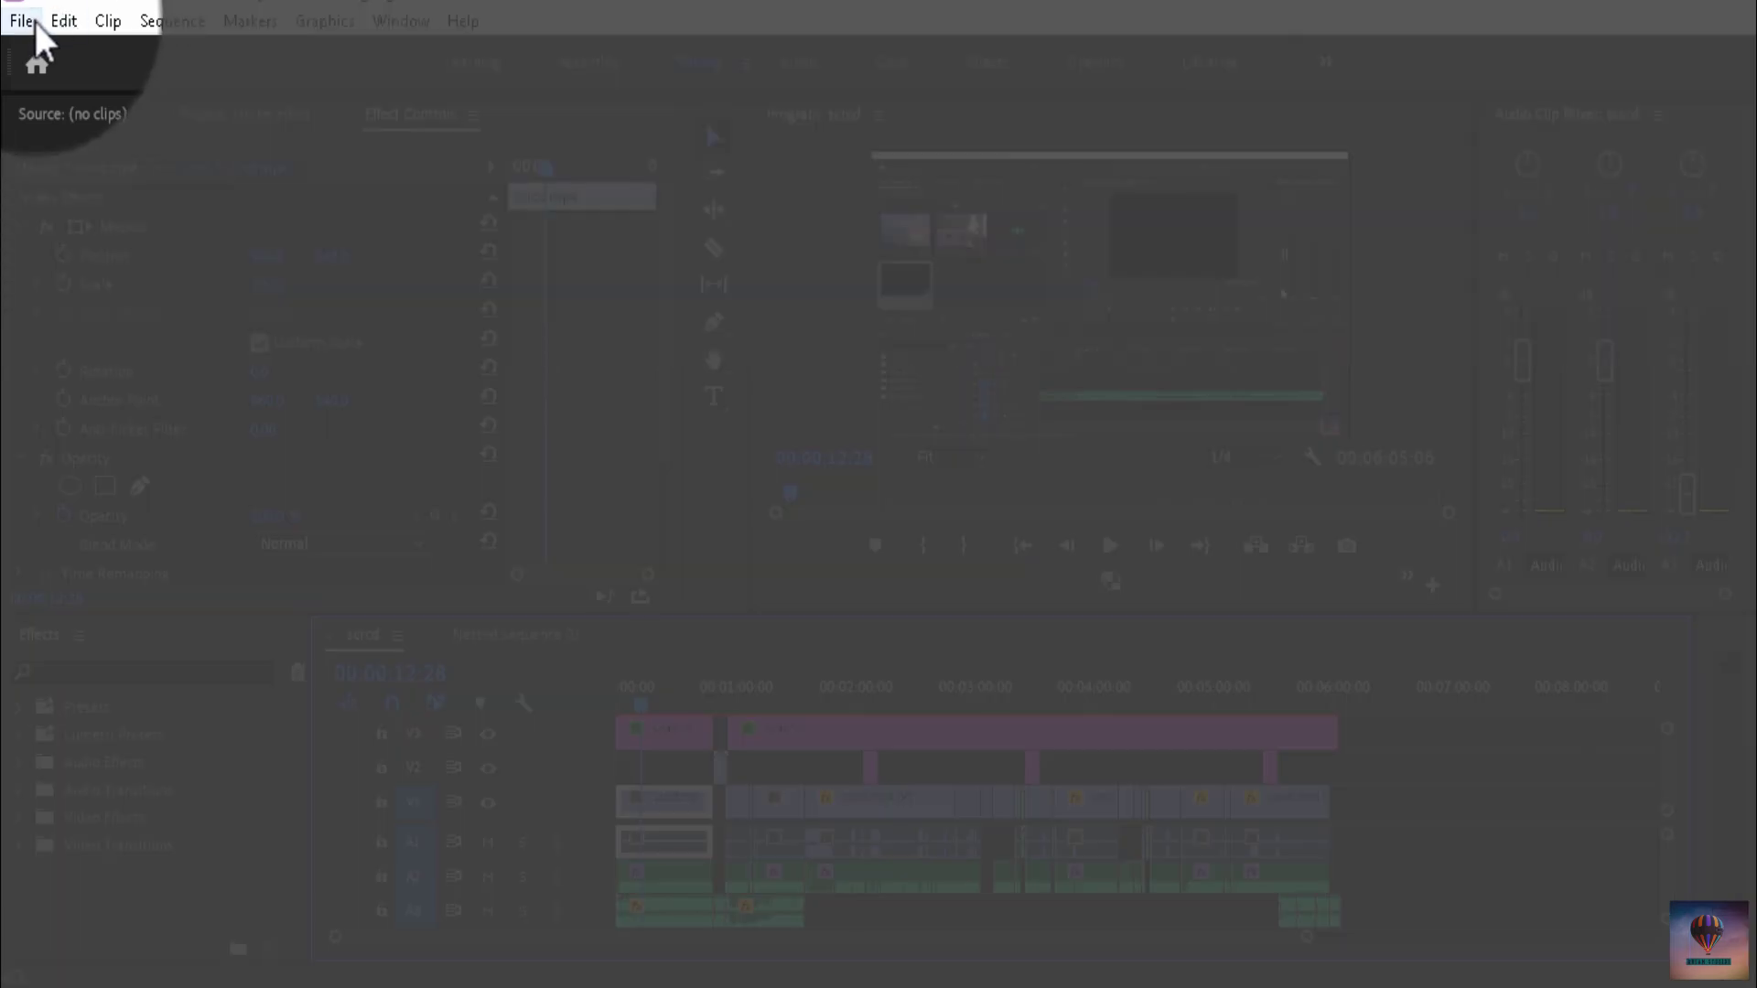
- Open the media export settings for the scrcd sequence and set the source range to Entire Sequence
left_click(36, 27)
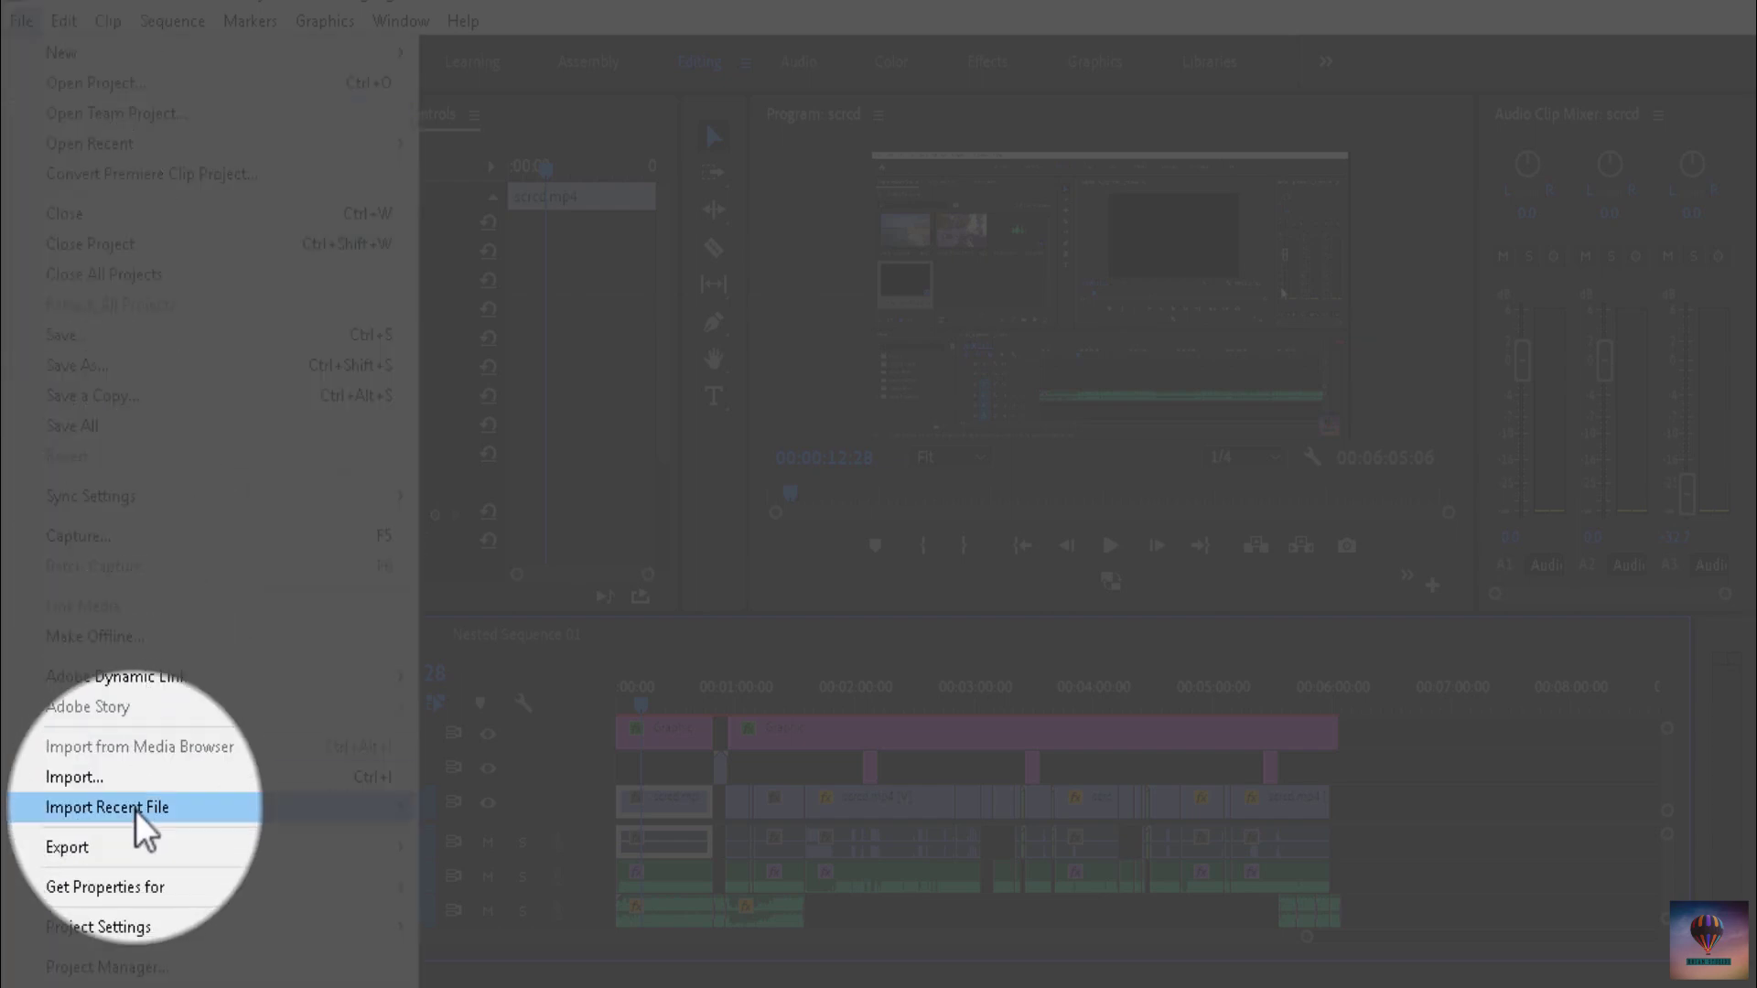
mouse_move(105, 854)
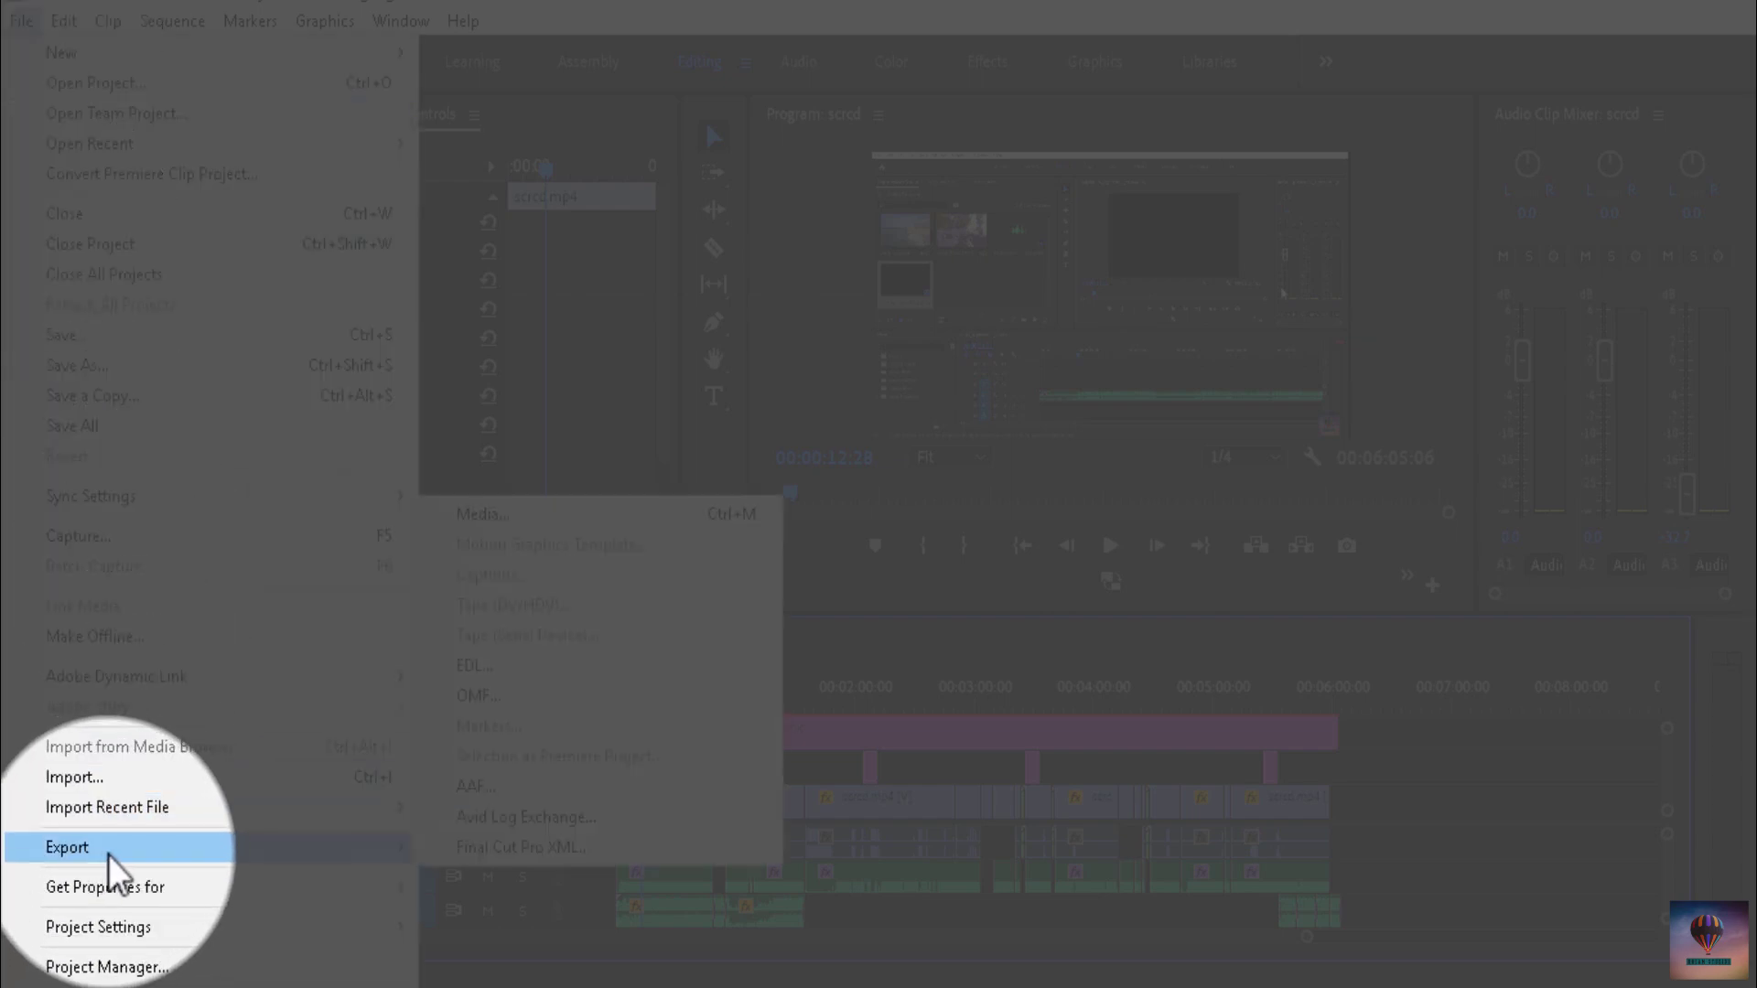
left_click(545, 516)
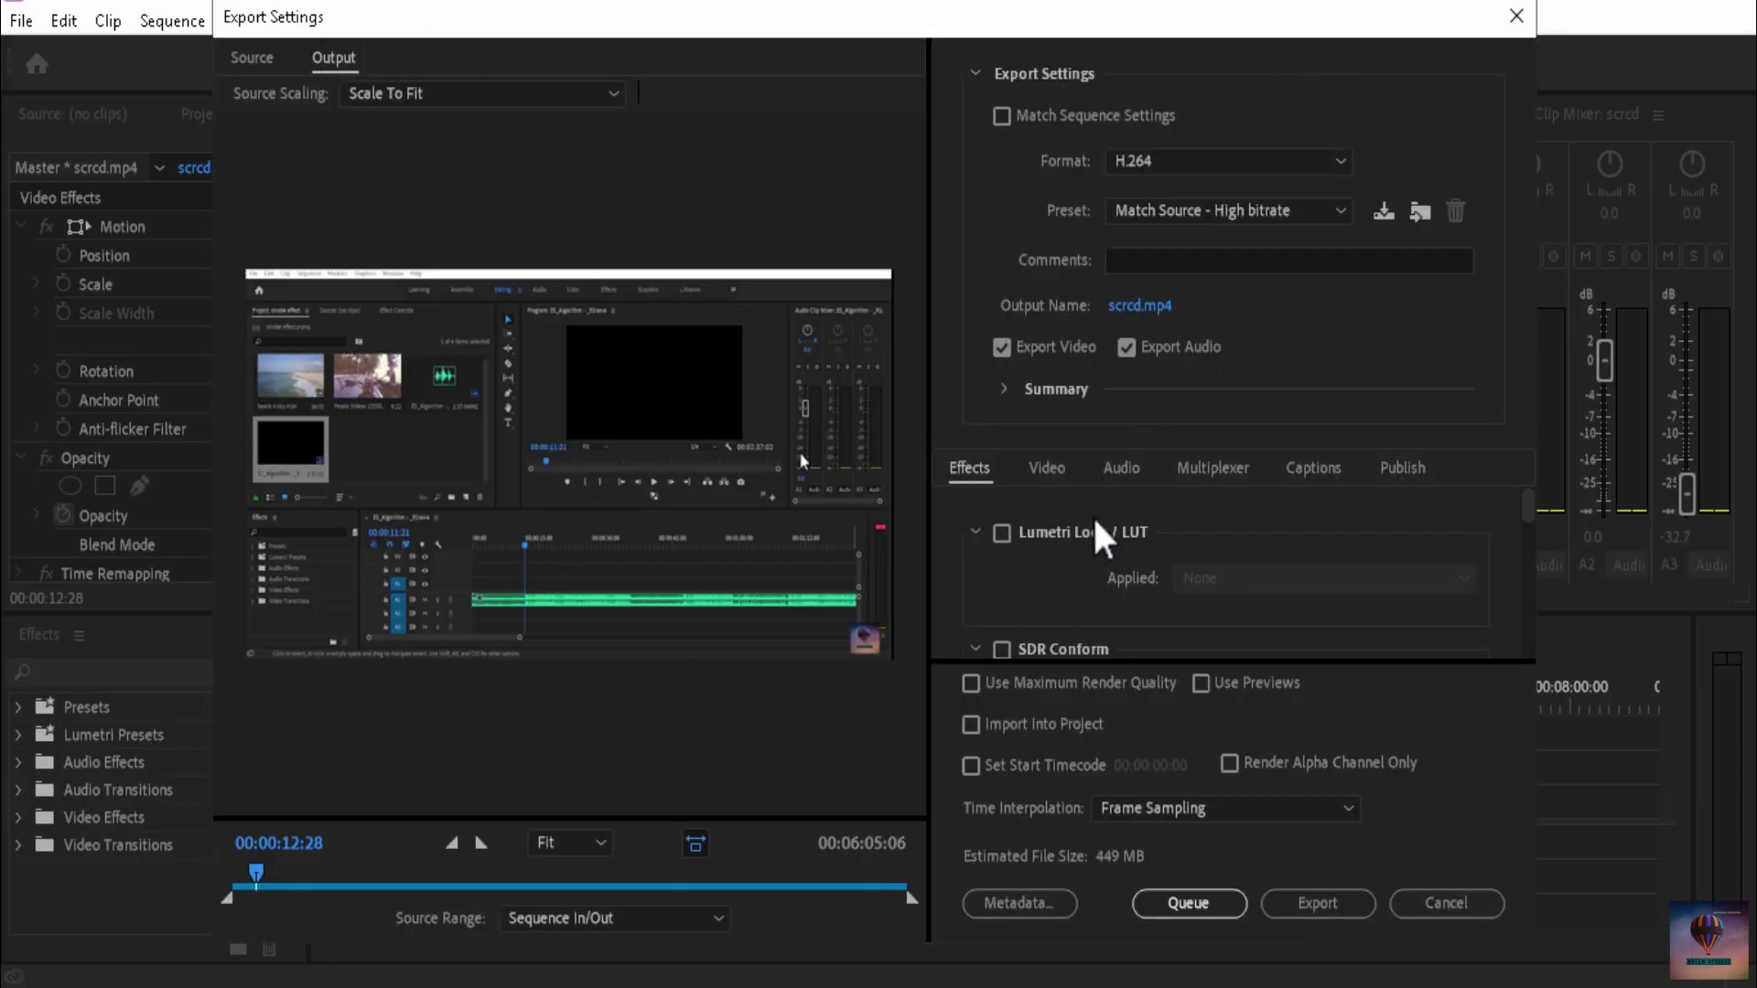
left_click(670, 922)
left_click(594, 796)
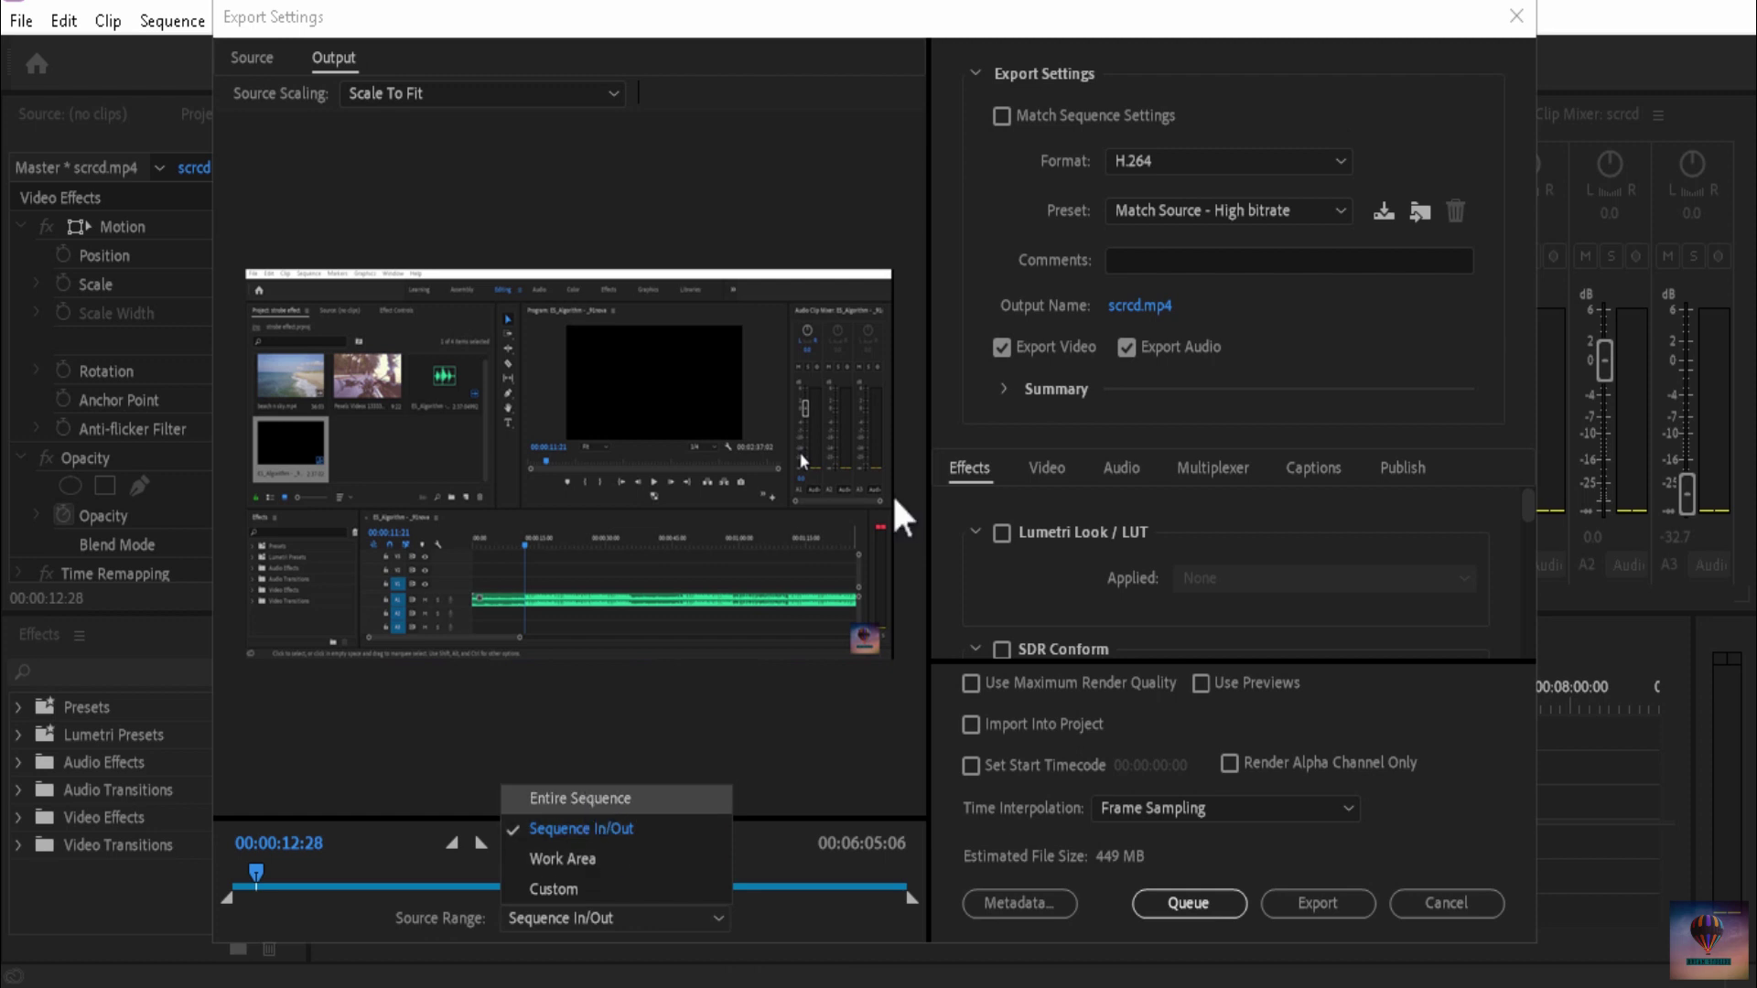
- Set the export's output file to dww on the Desktop
left_click(1139, 309)
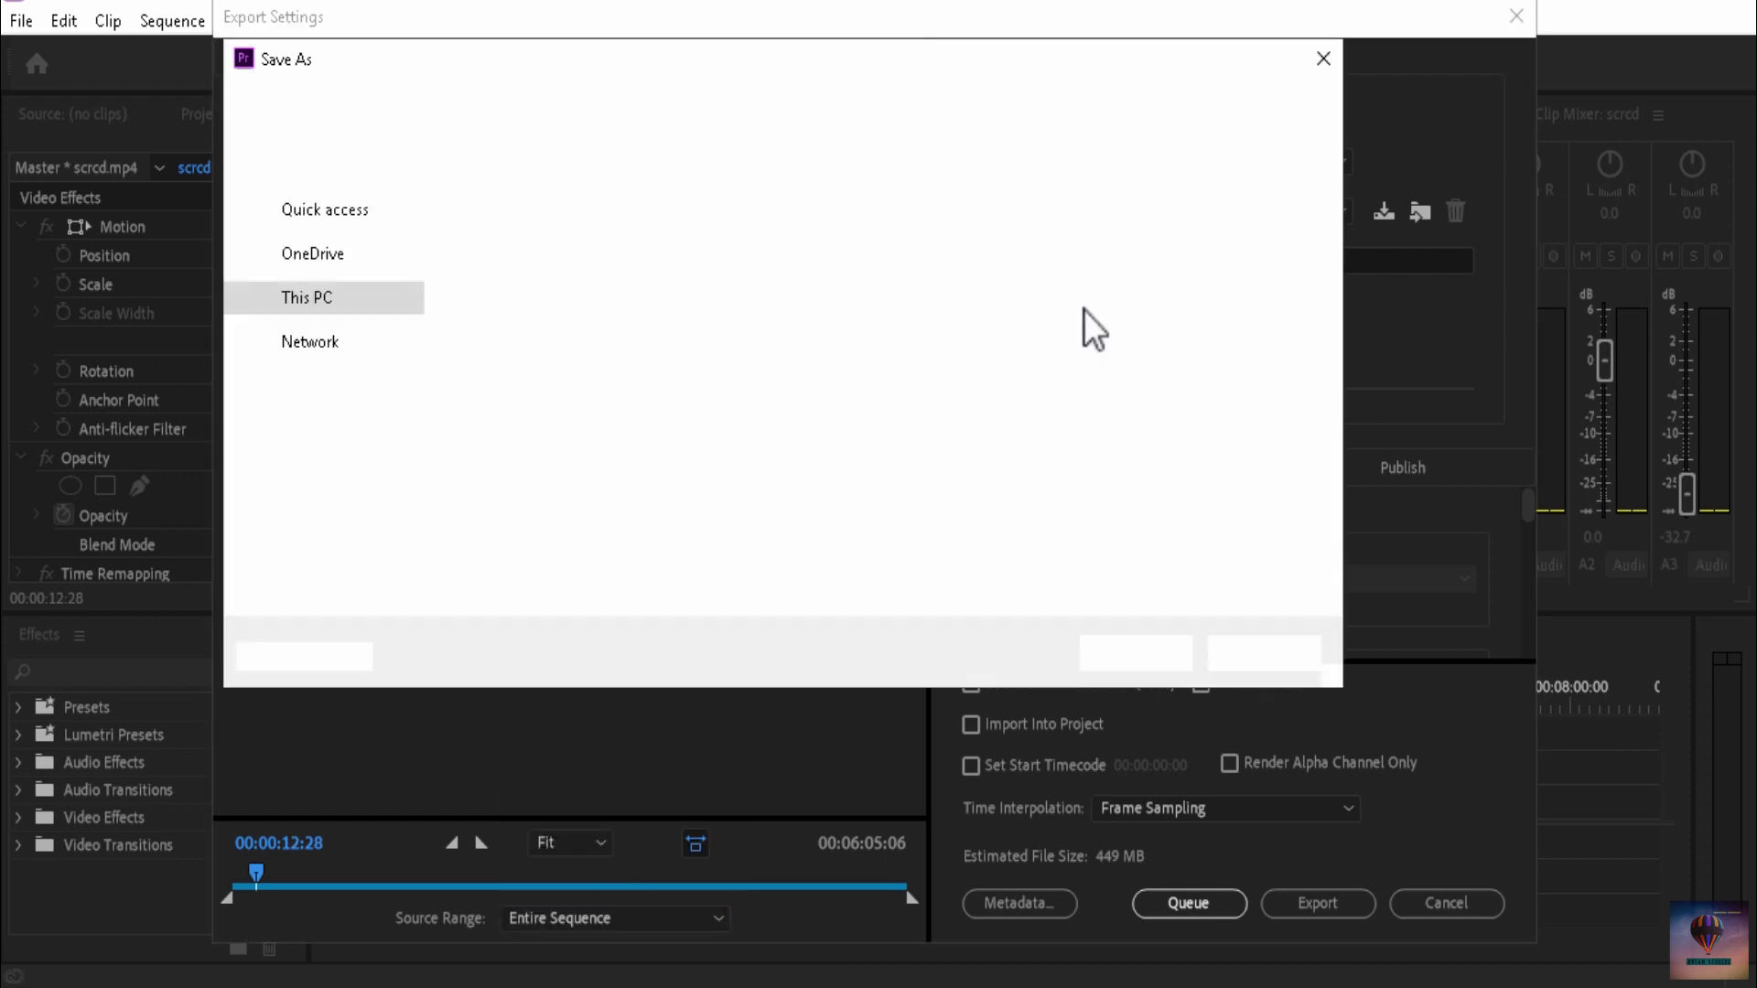
left_click(332, 223)
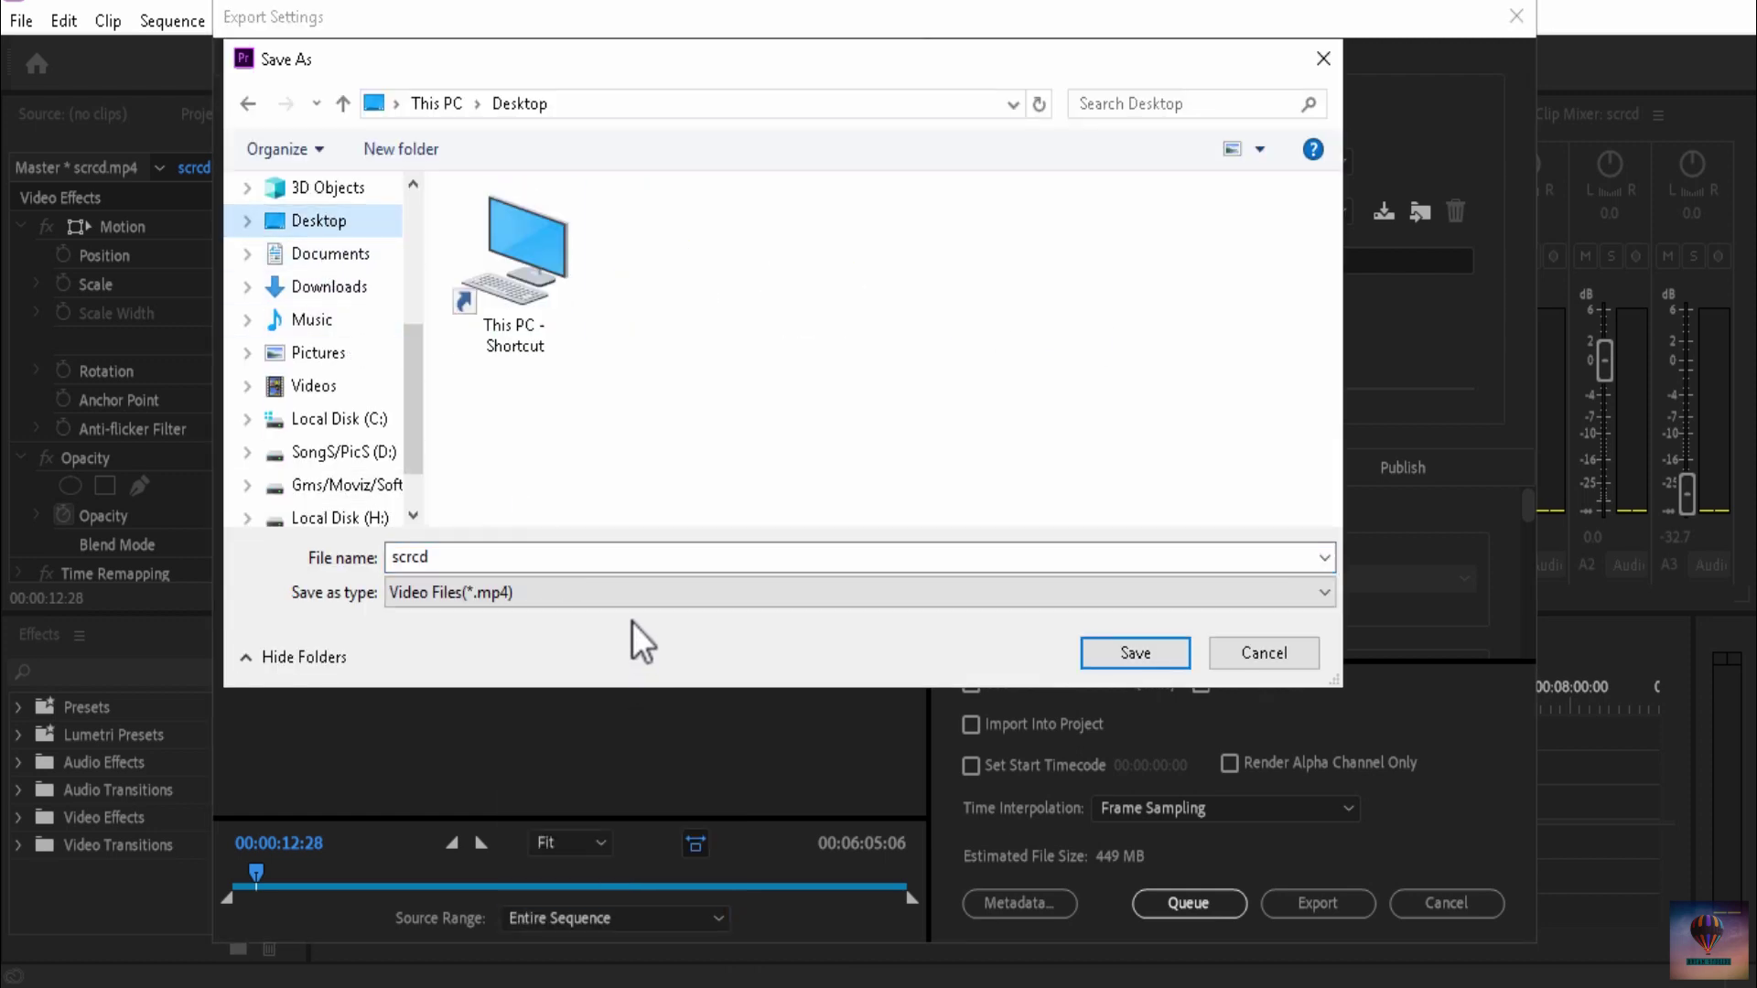
type("dww")
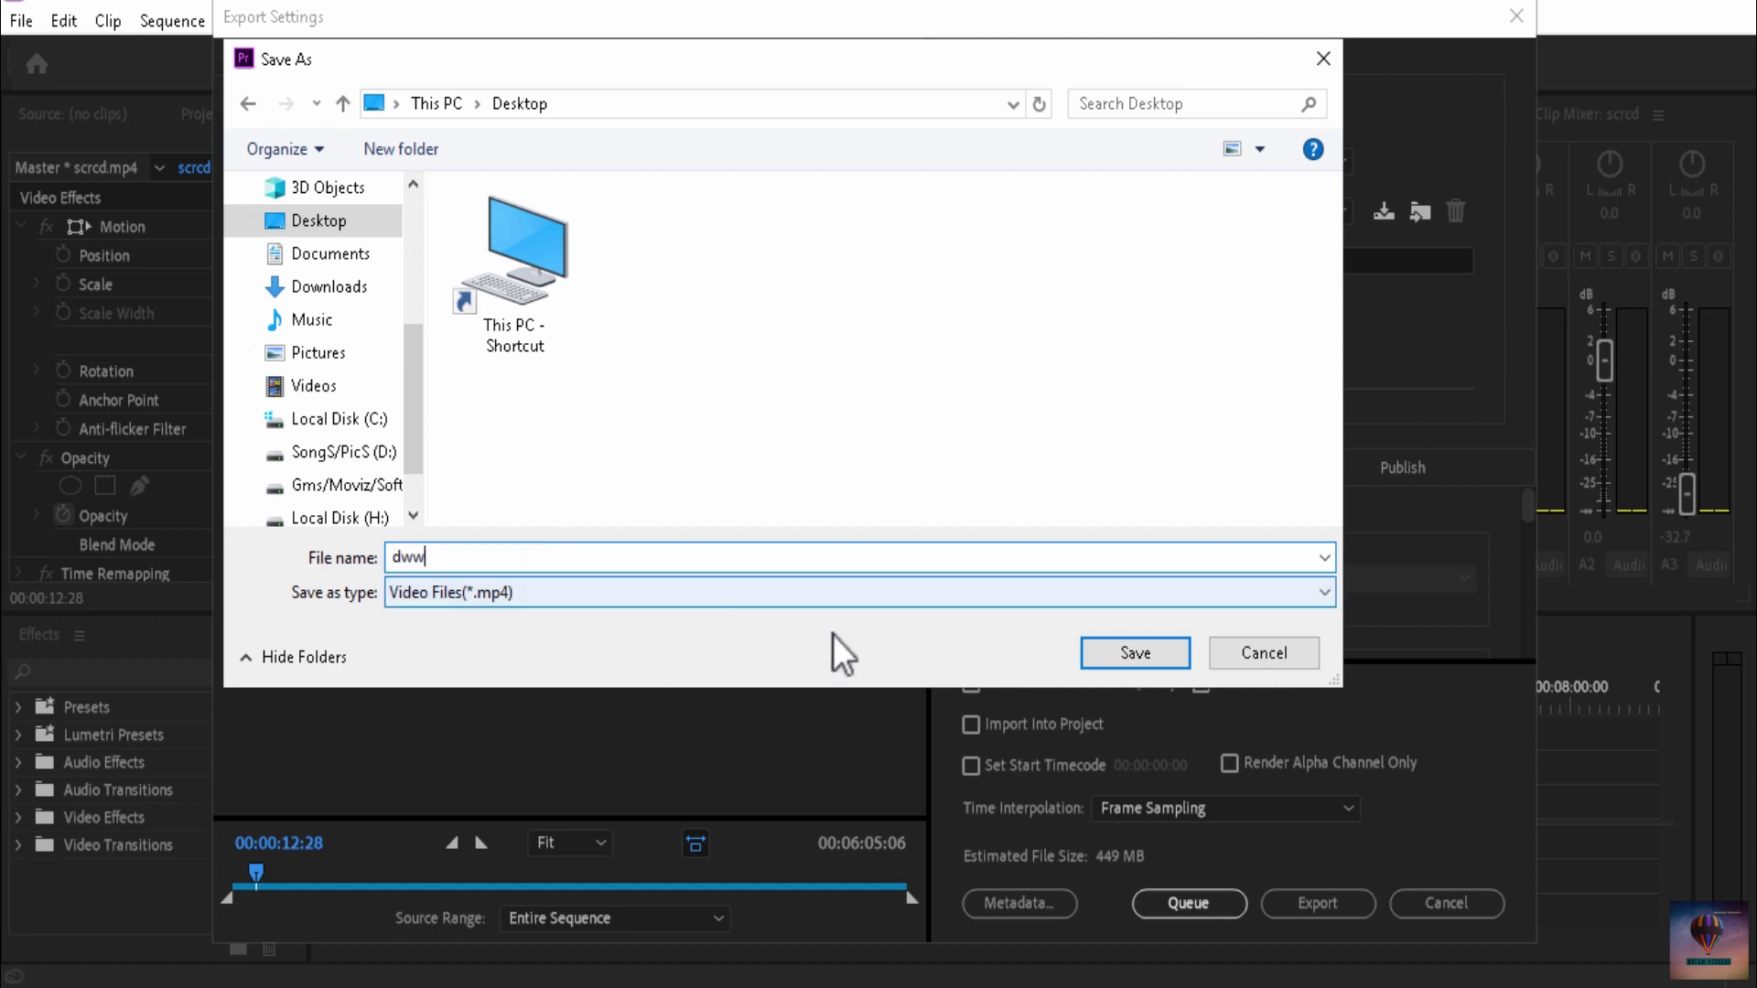
left_click(1148, 665)
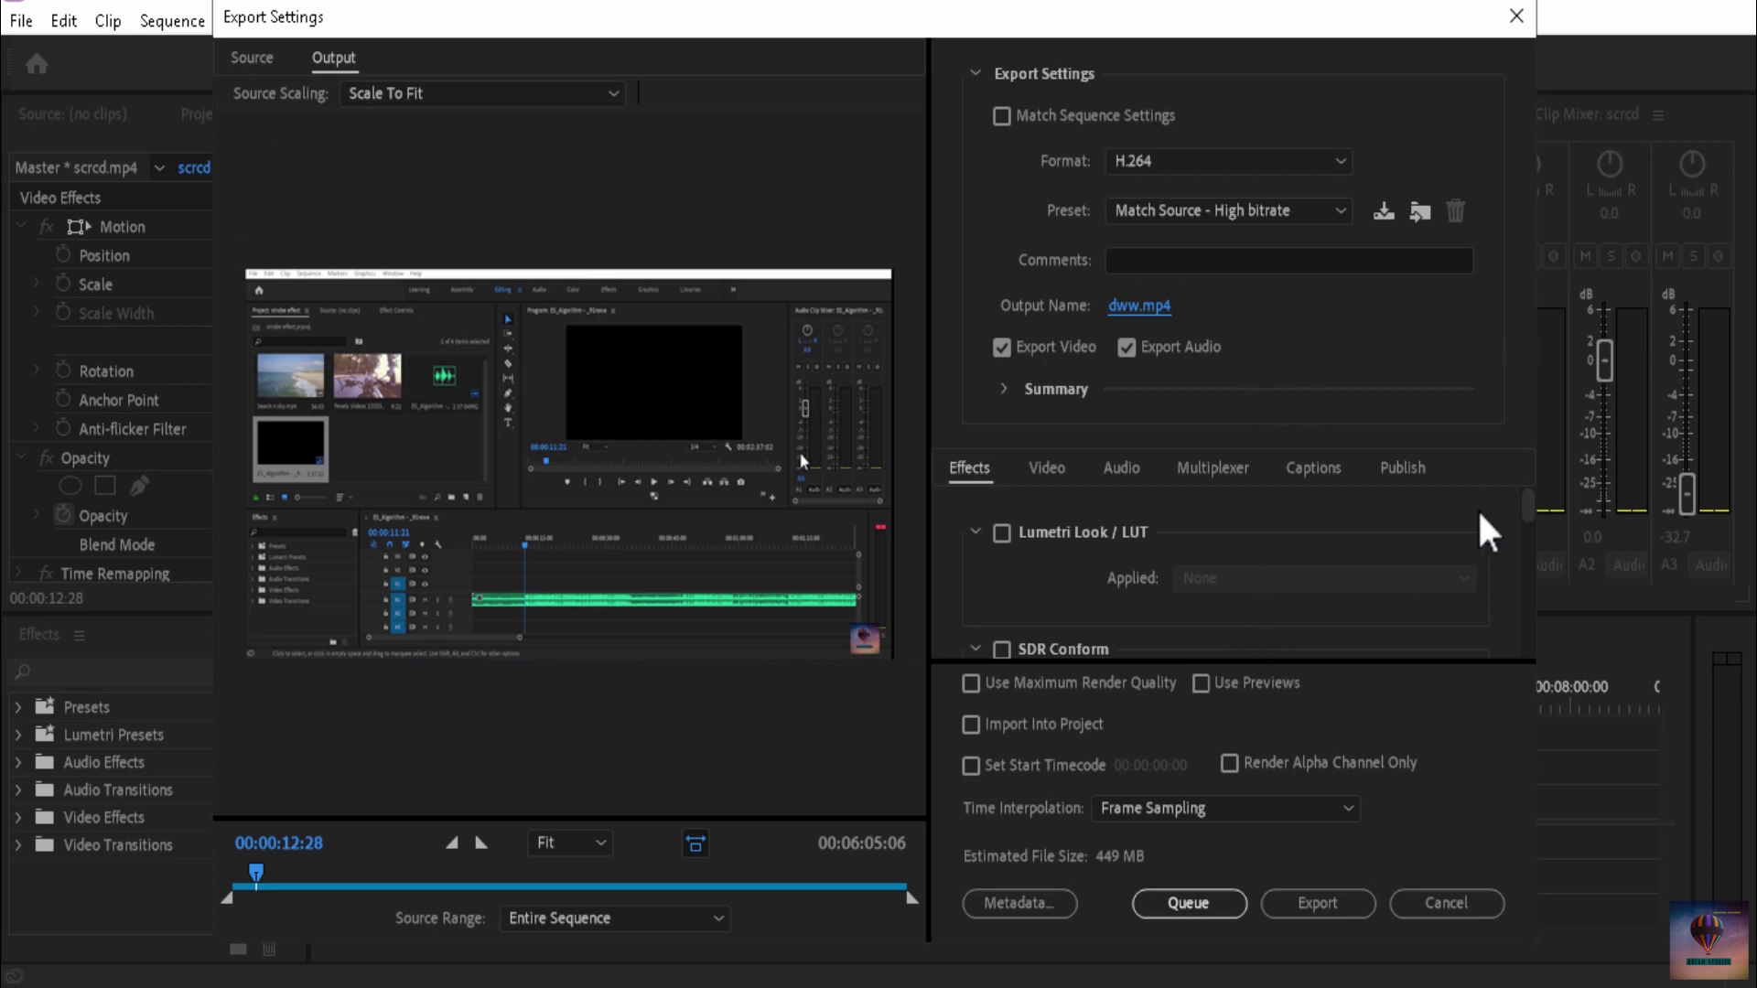
- Send the scrcd export to the Adobe Media Encoder queue instead of exporting it directly
left_click(1351, 906)
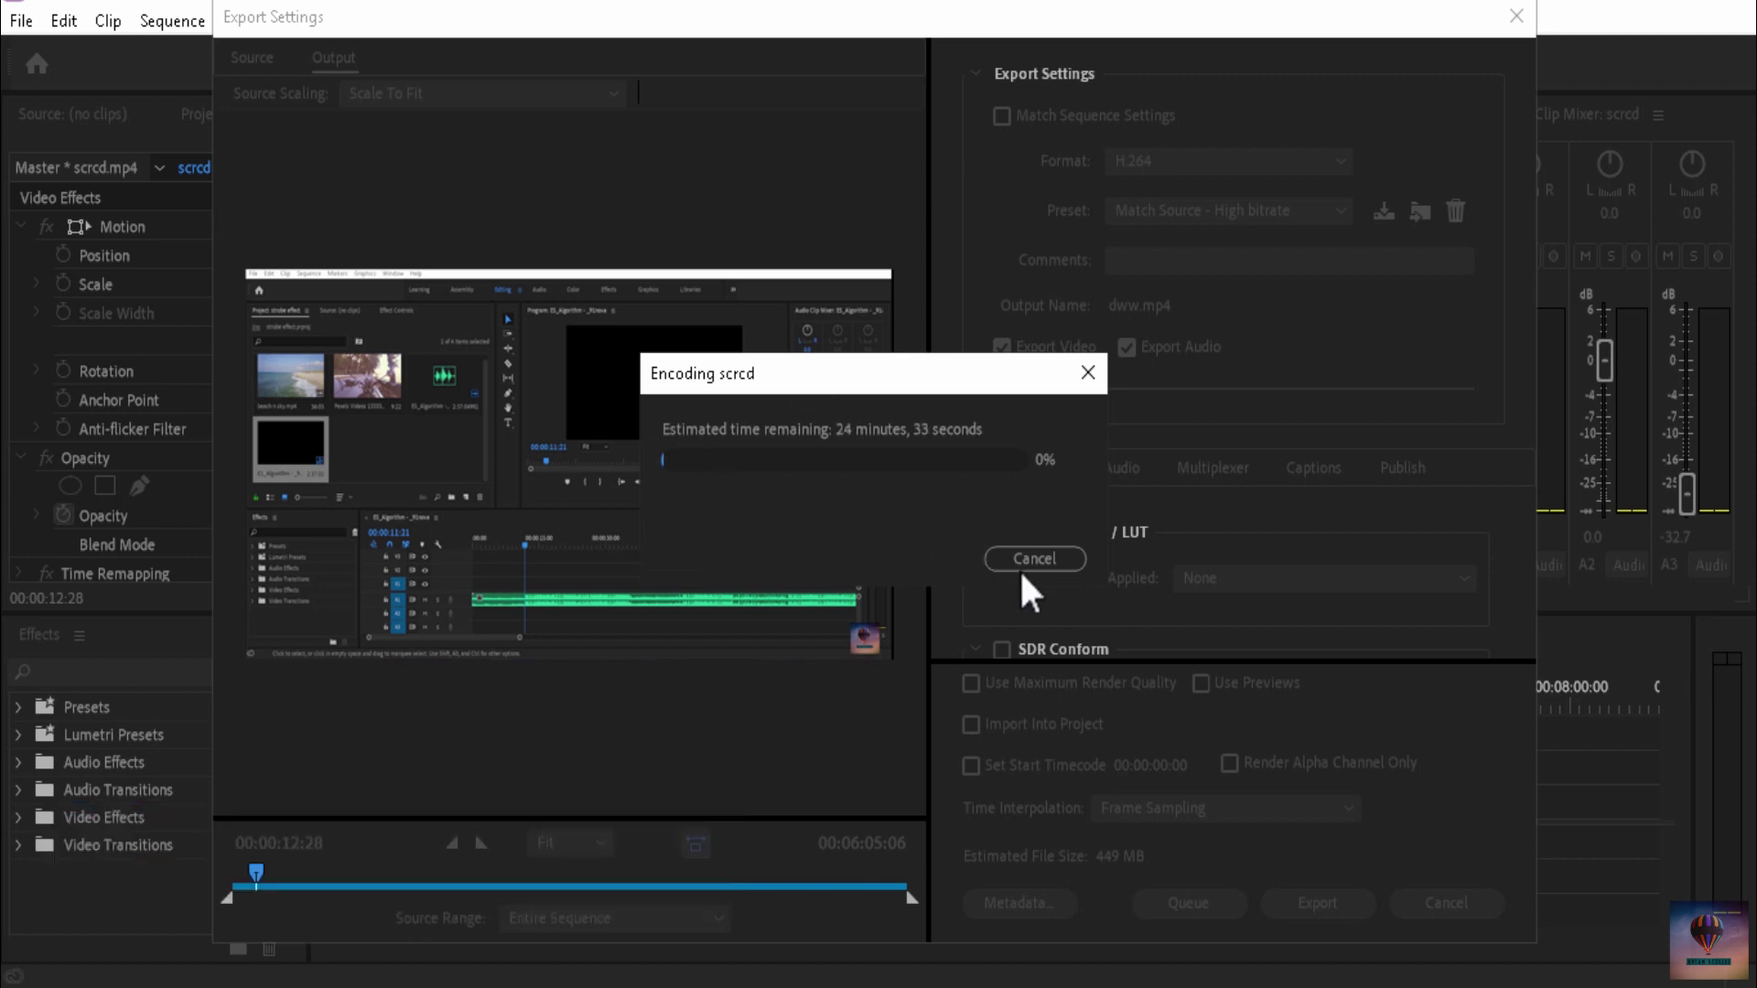
left_click(1070, 556)
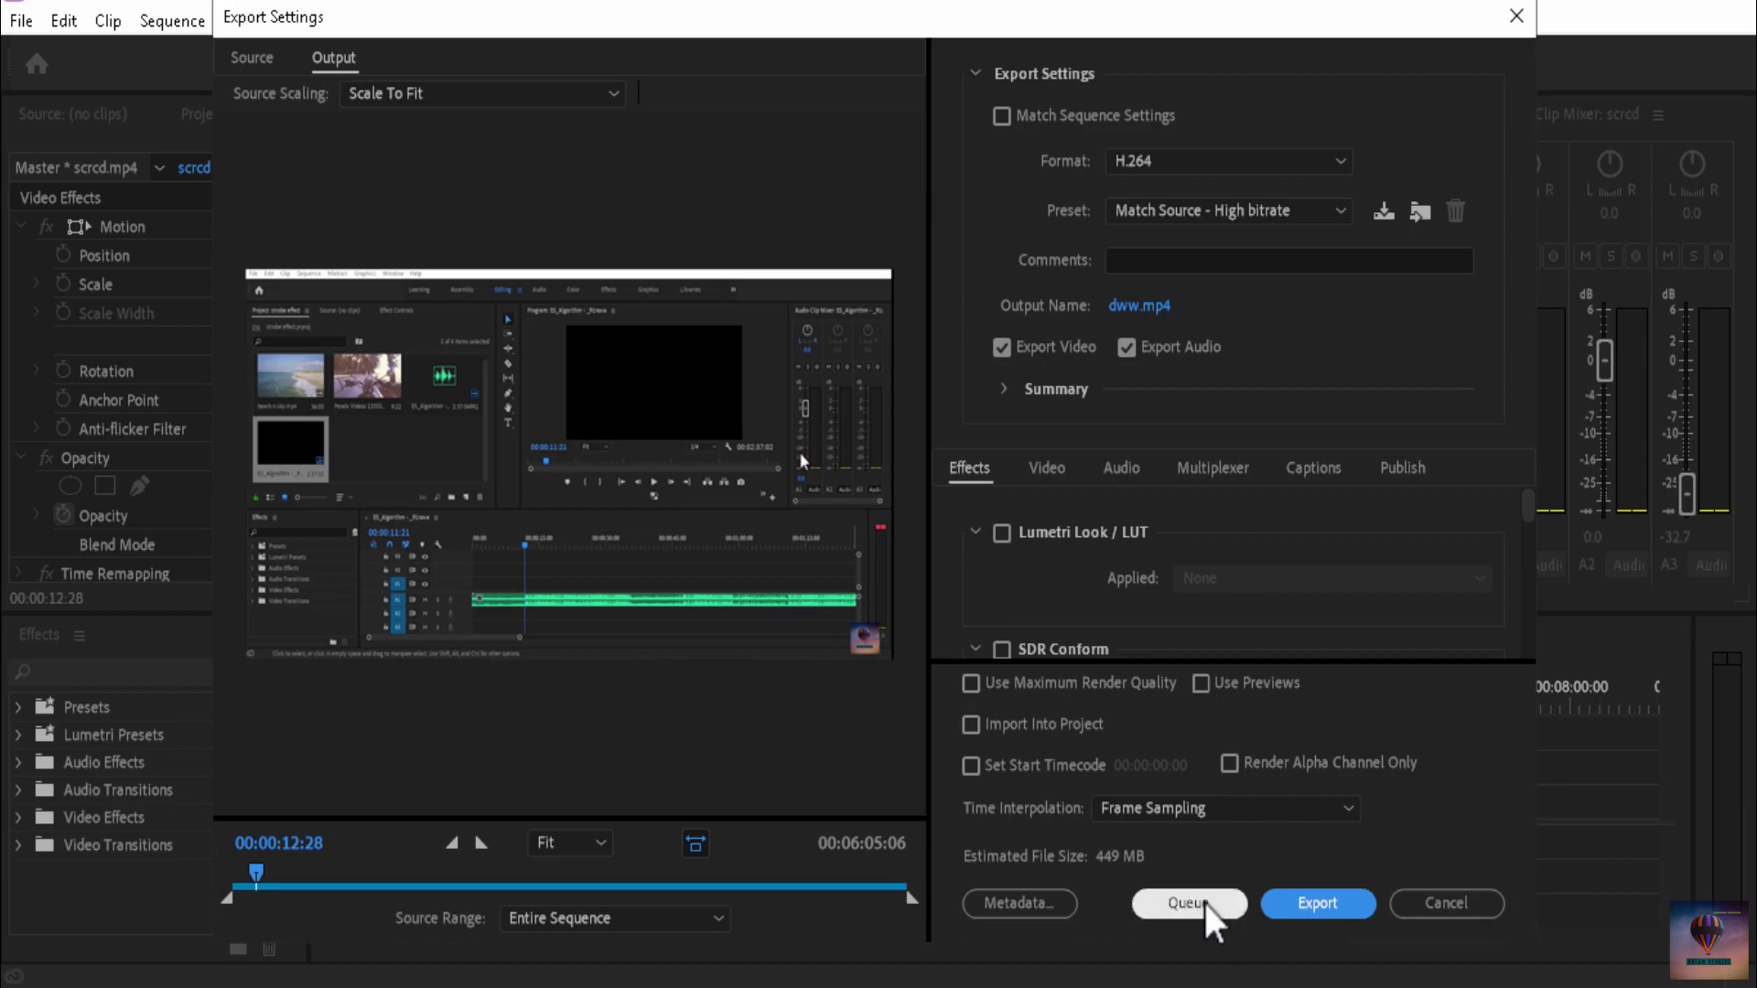
left_click(1207, 909)
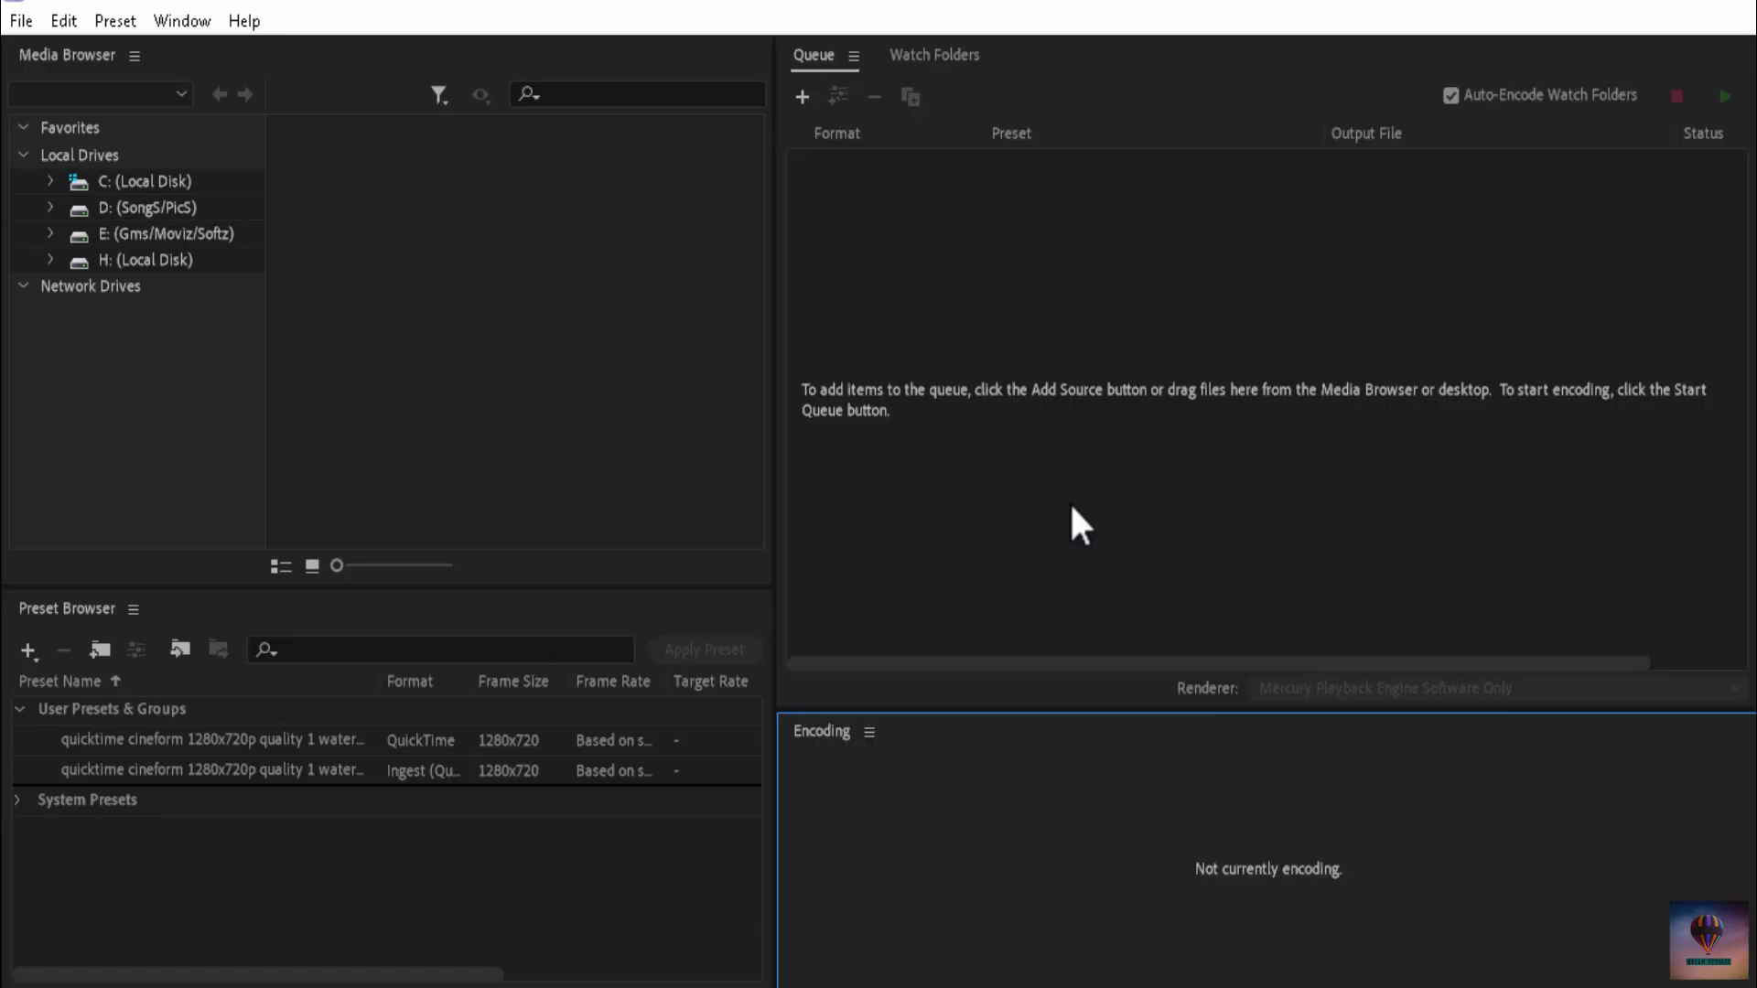
left_click(1628, 11)
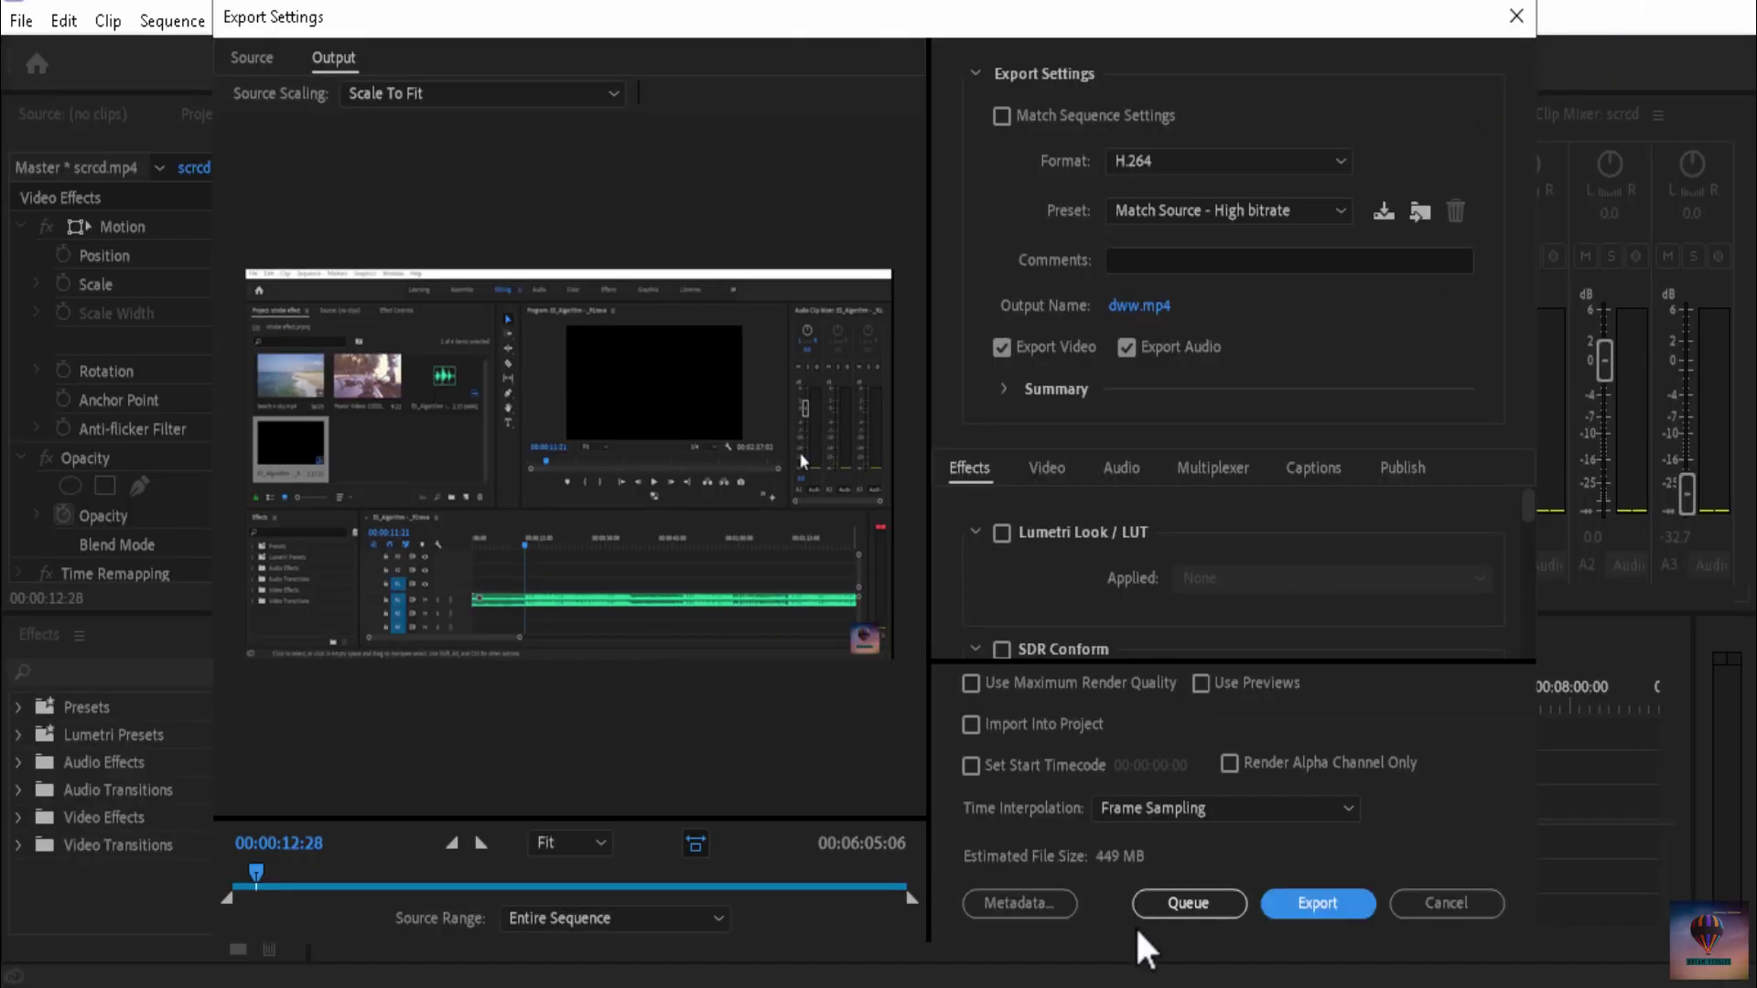
left_click(1187, 903)
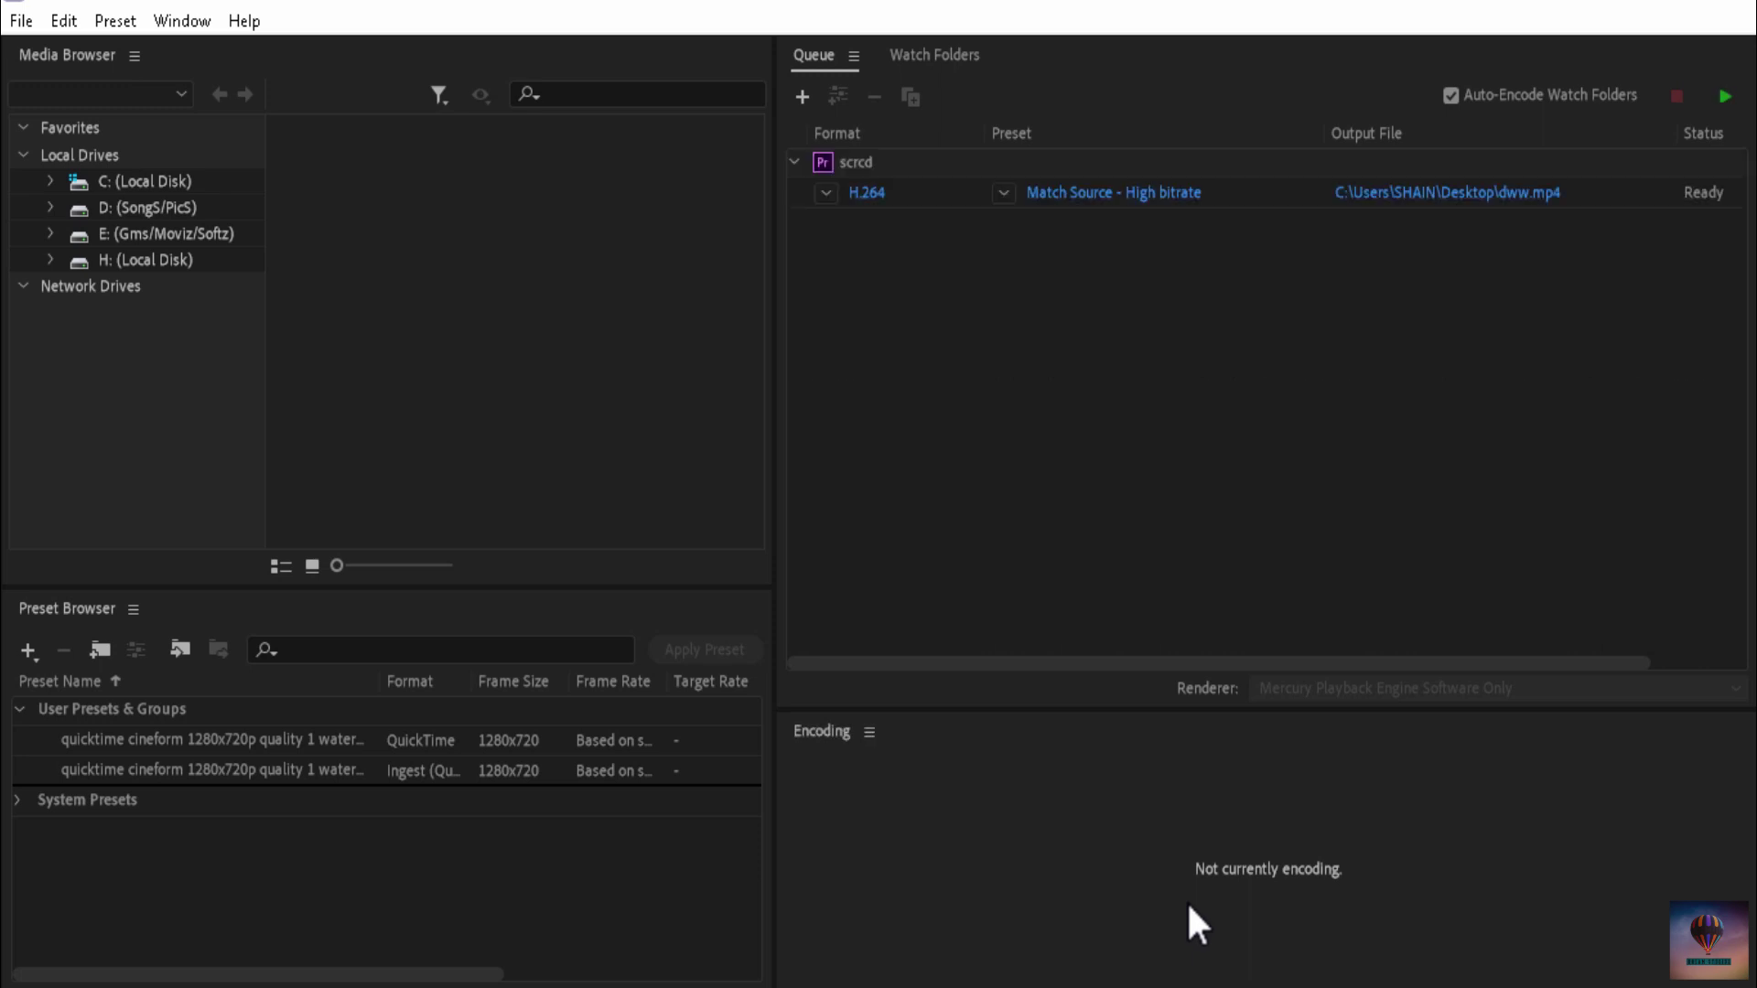
- Review the format, preset, output file and status of the queued scrcd item, and collapse its entry
left_click(802, 160)
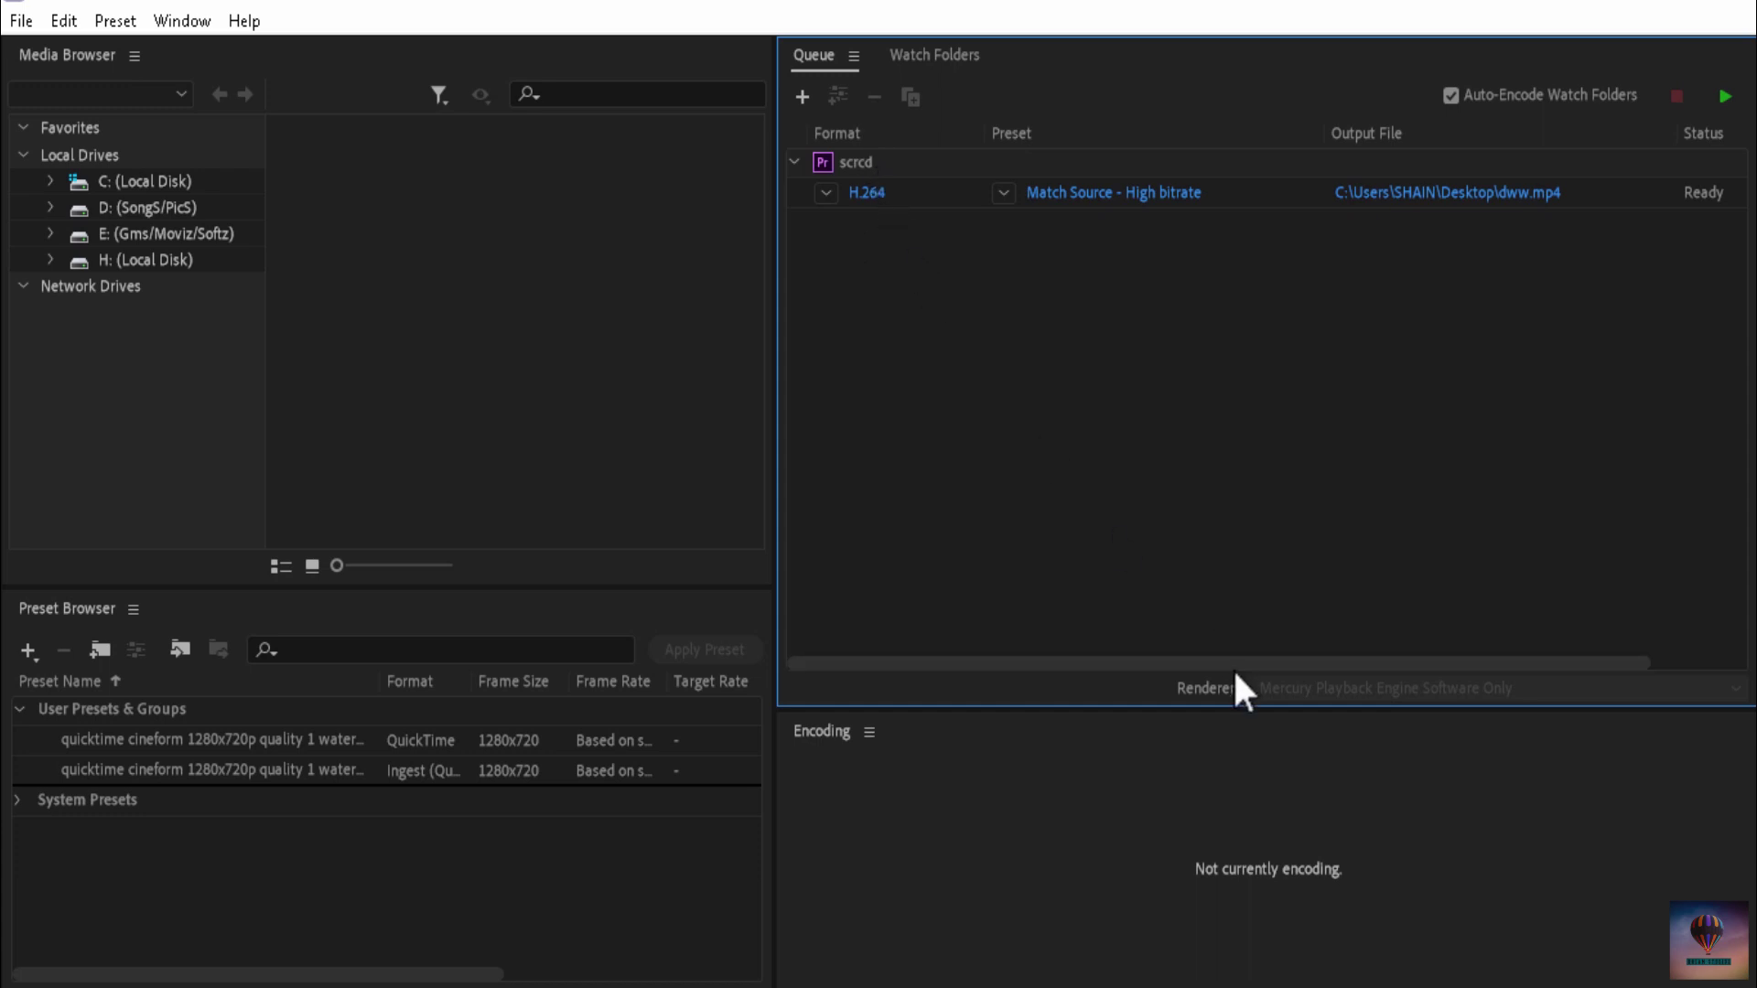
left_click_drag(1232, 663, 1348, 665)
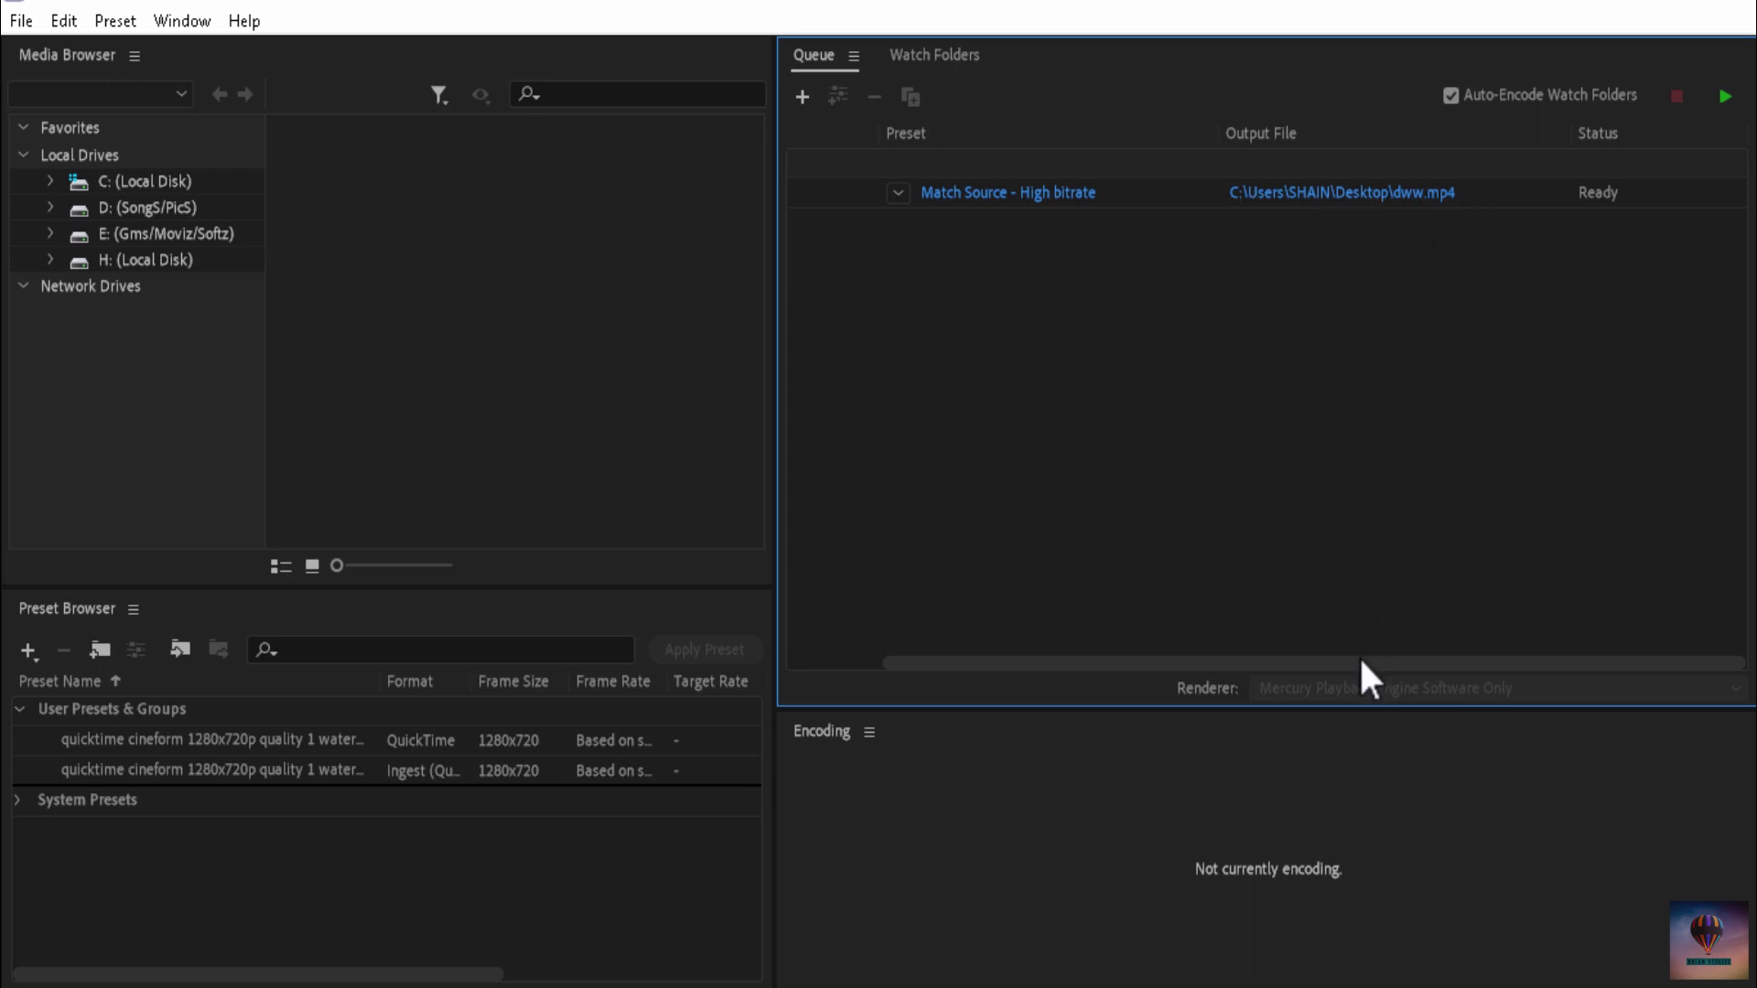
left_click_drag(1359, 656, 1190, 655)
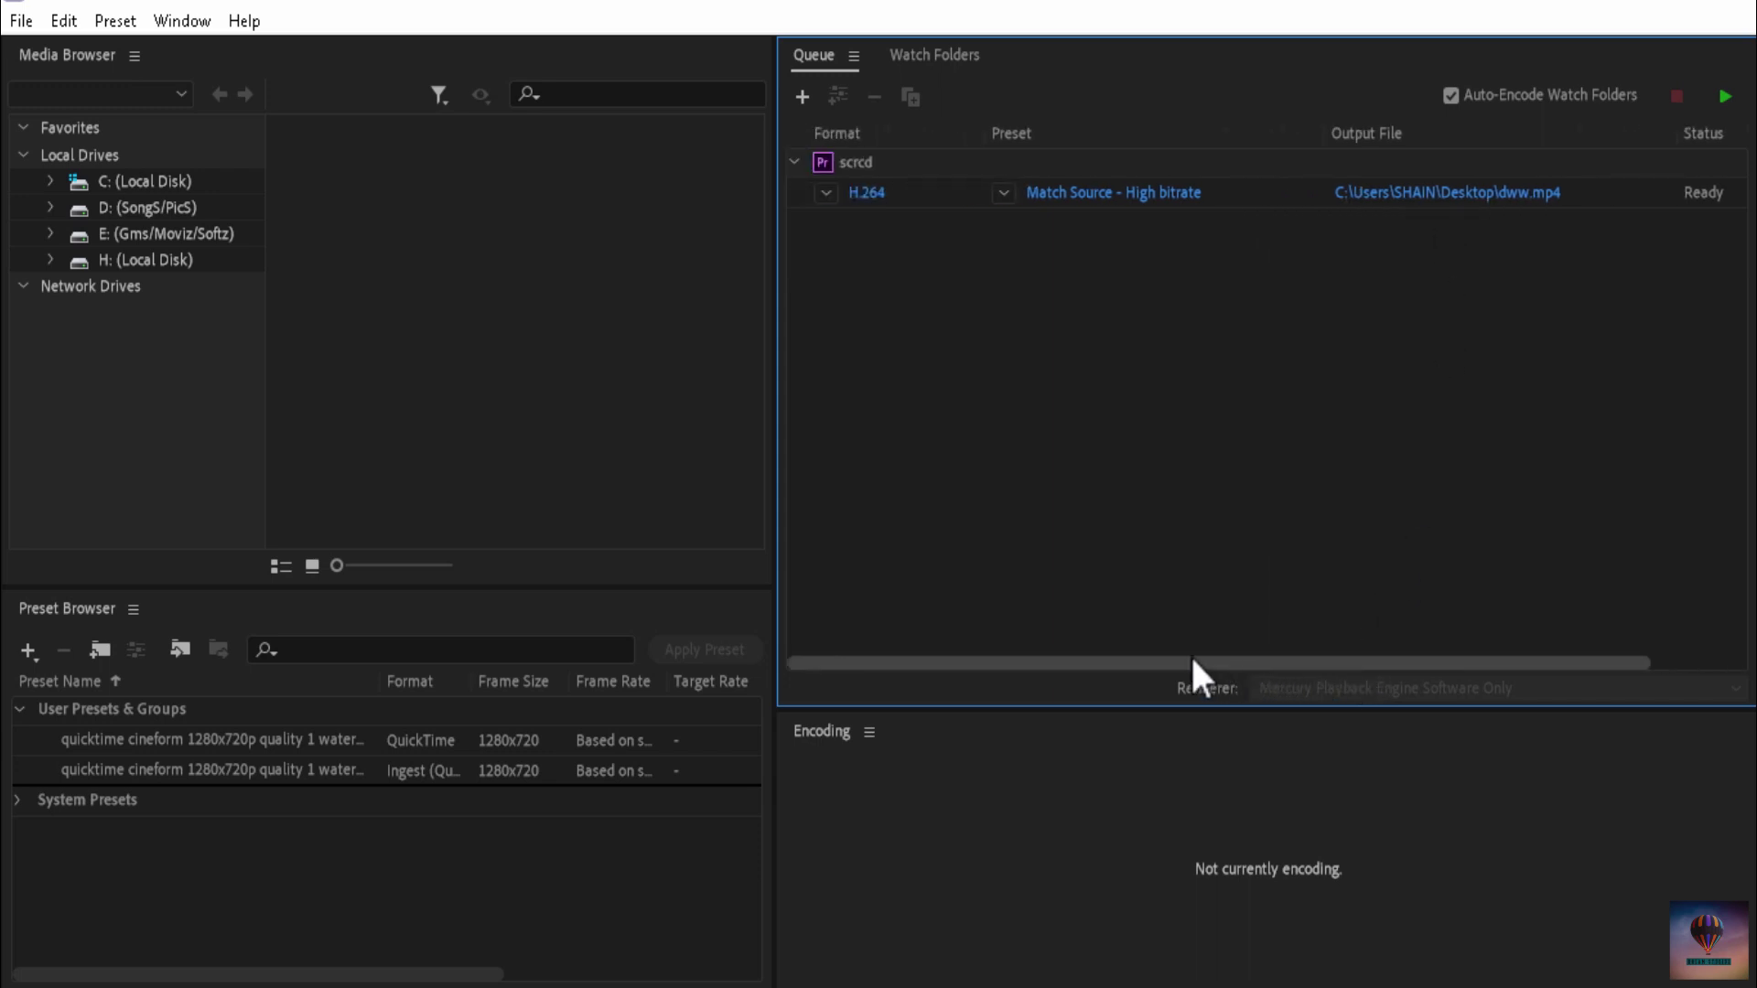
left_click(794, 162)
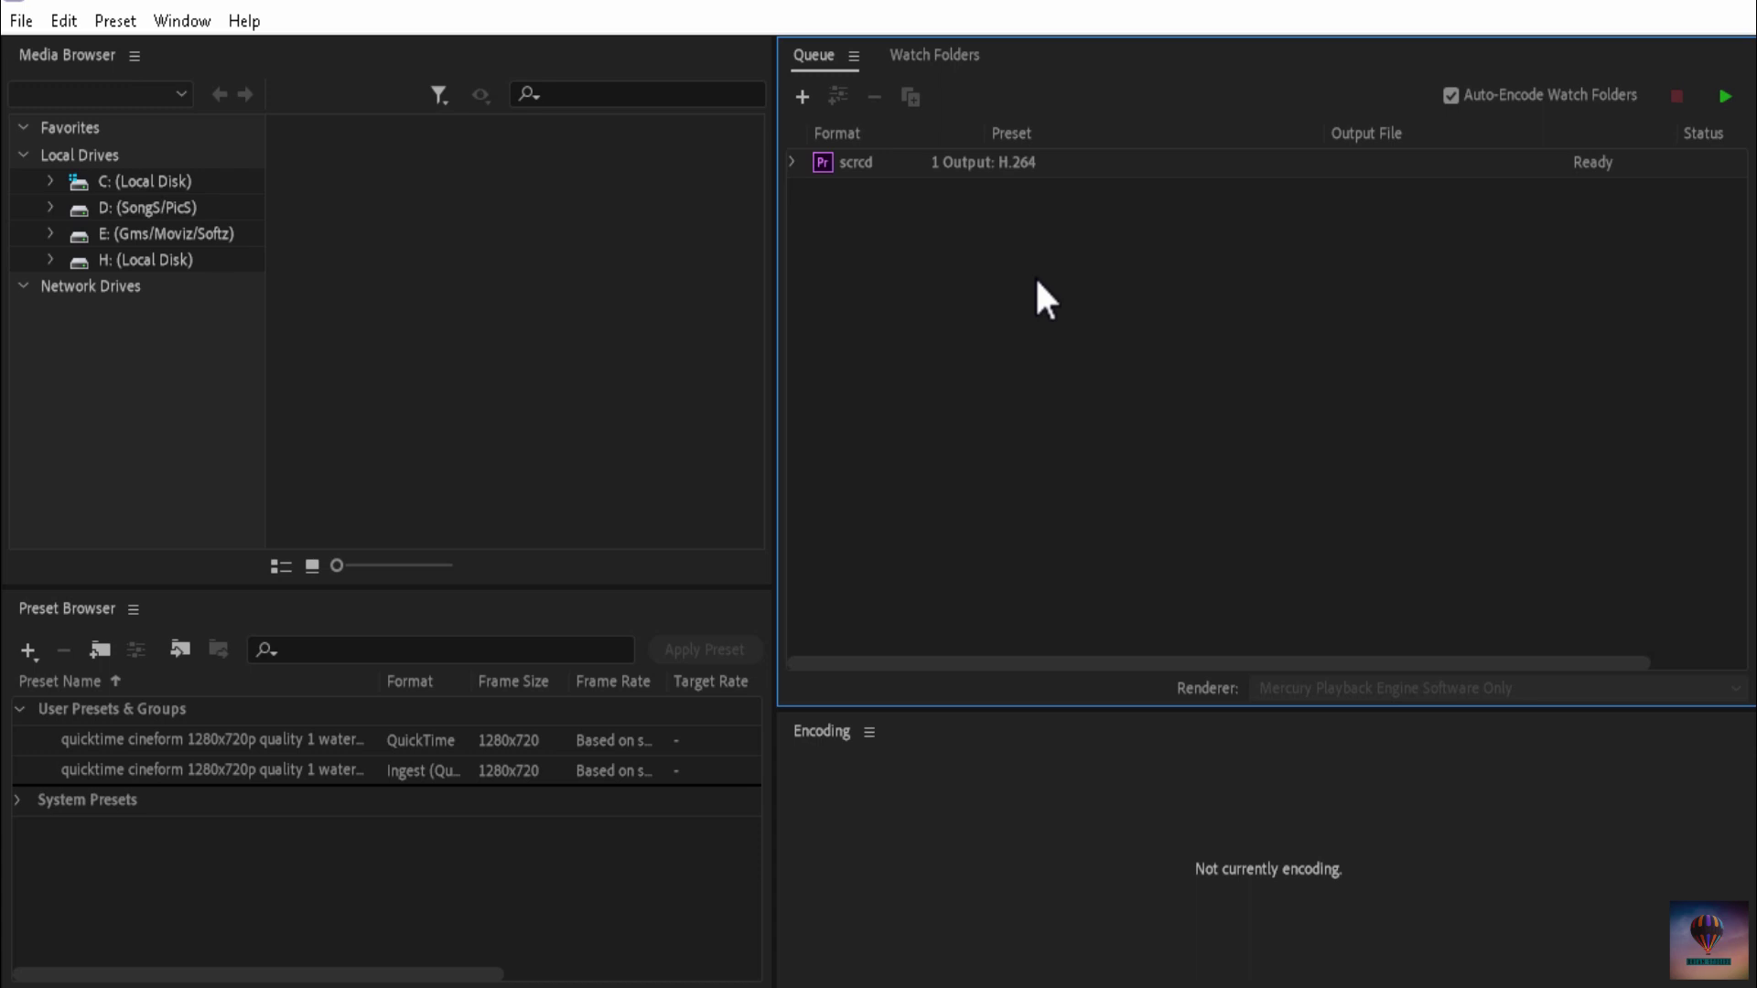
- Switch to After Effects and preview the dream studios intro composition
left_click(1588, 8)
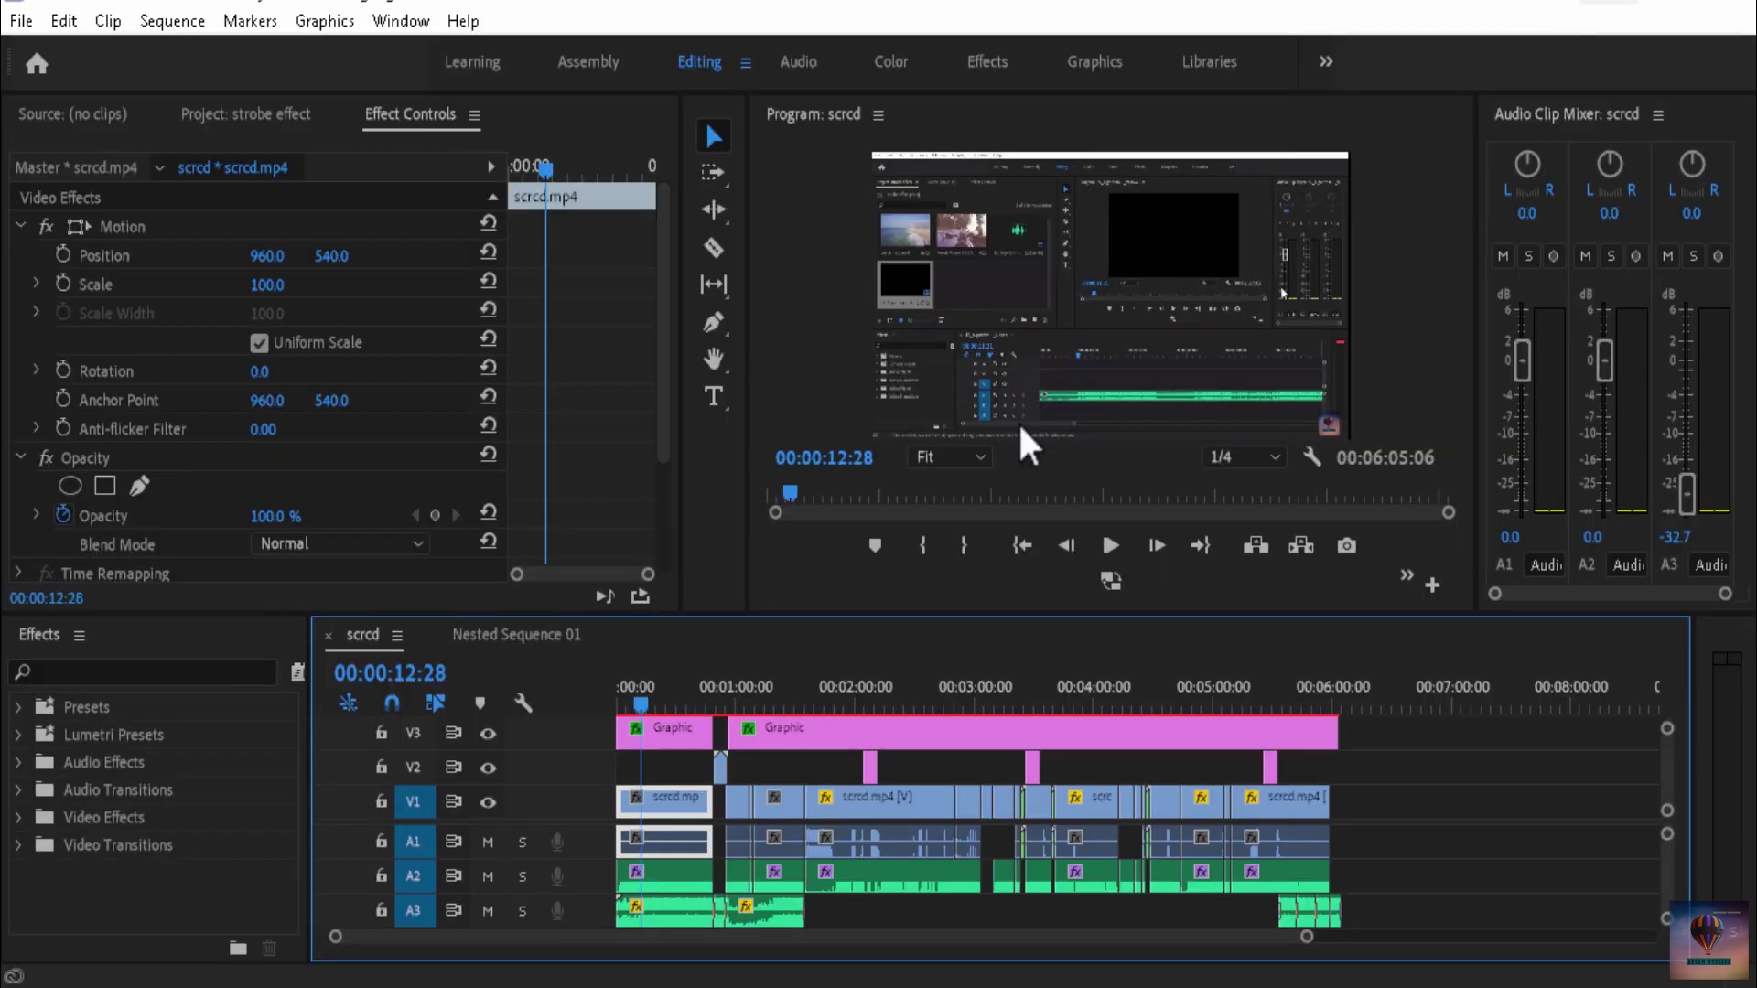
key("alt+Tab")
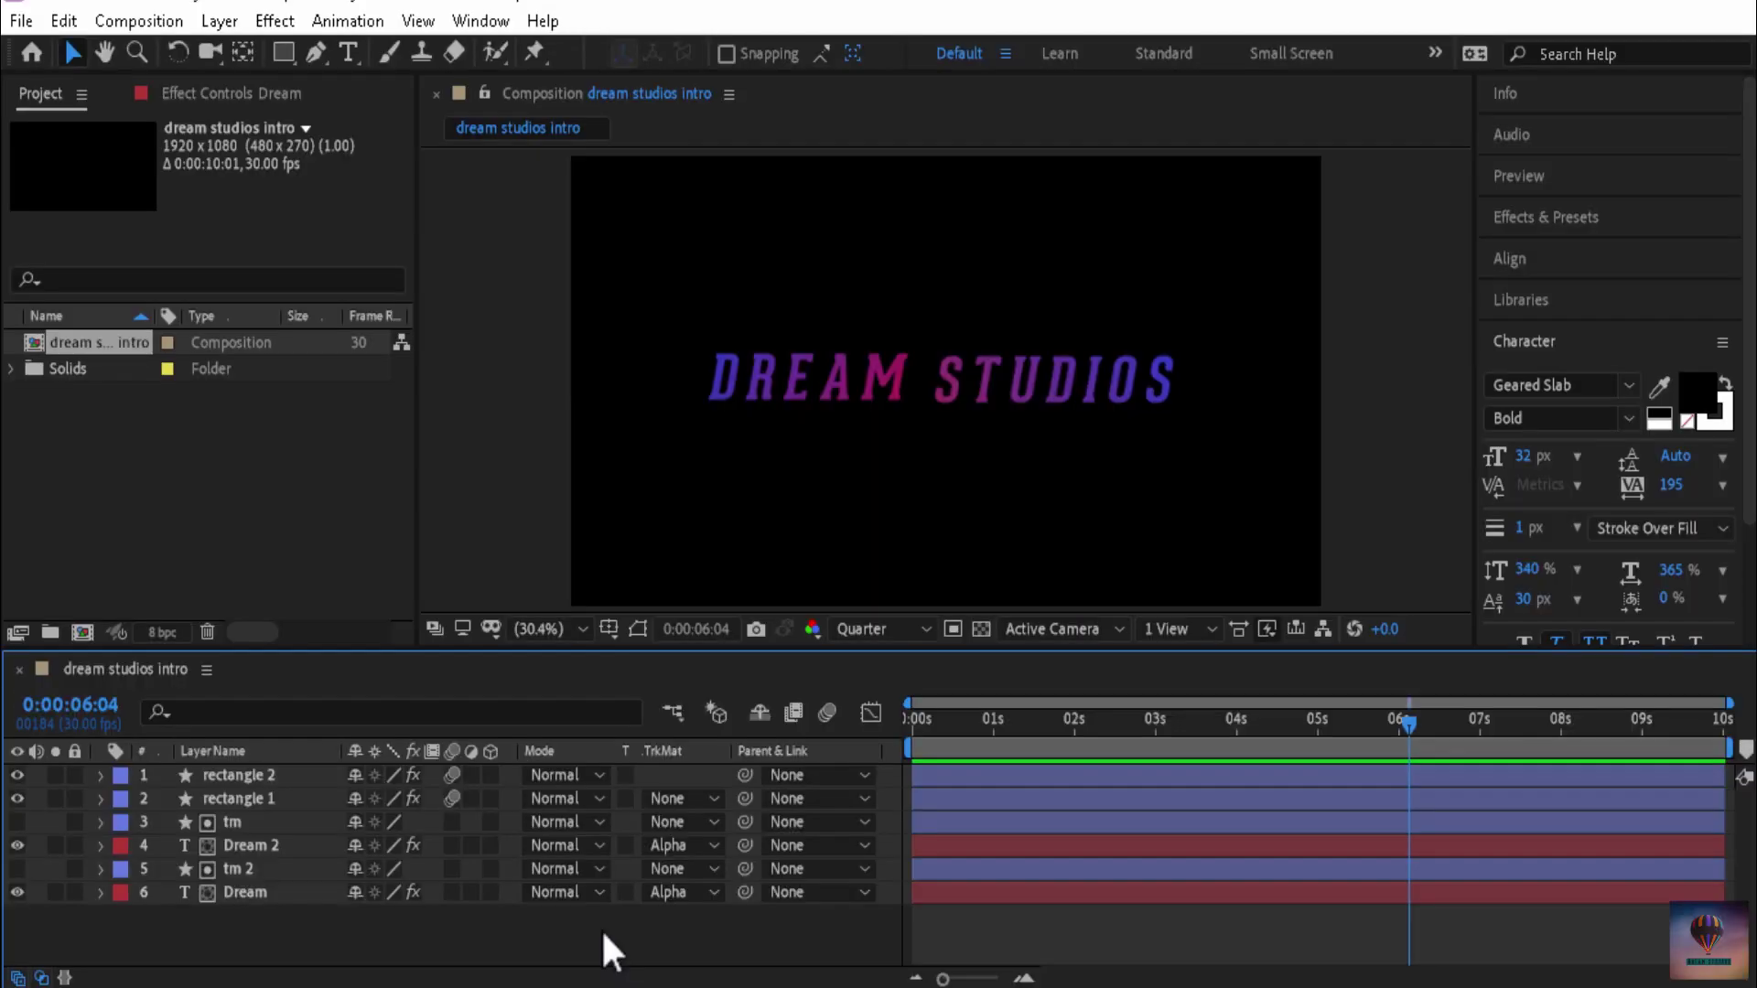
key("space")
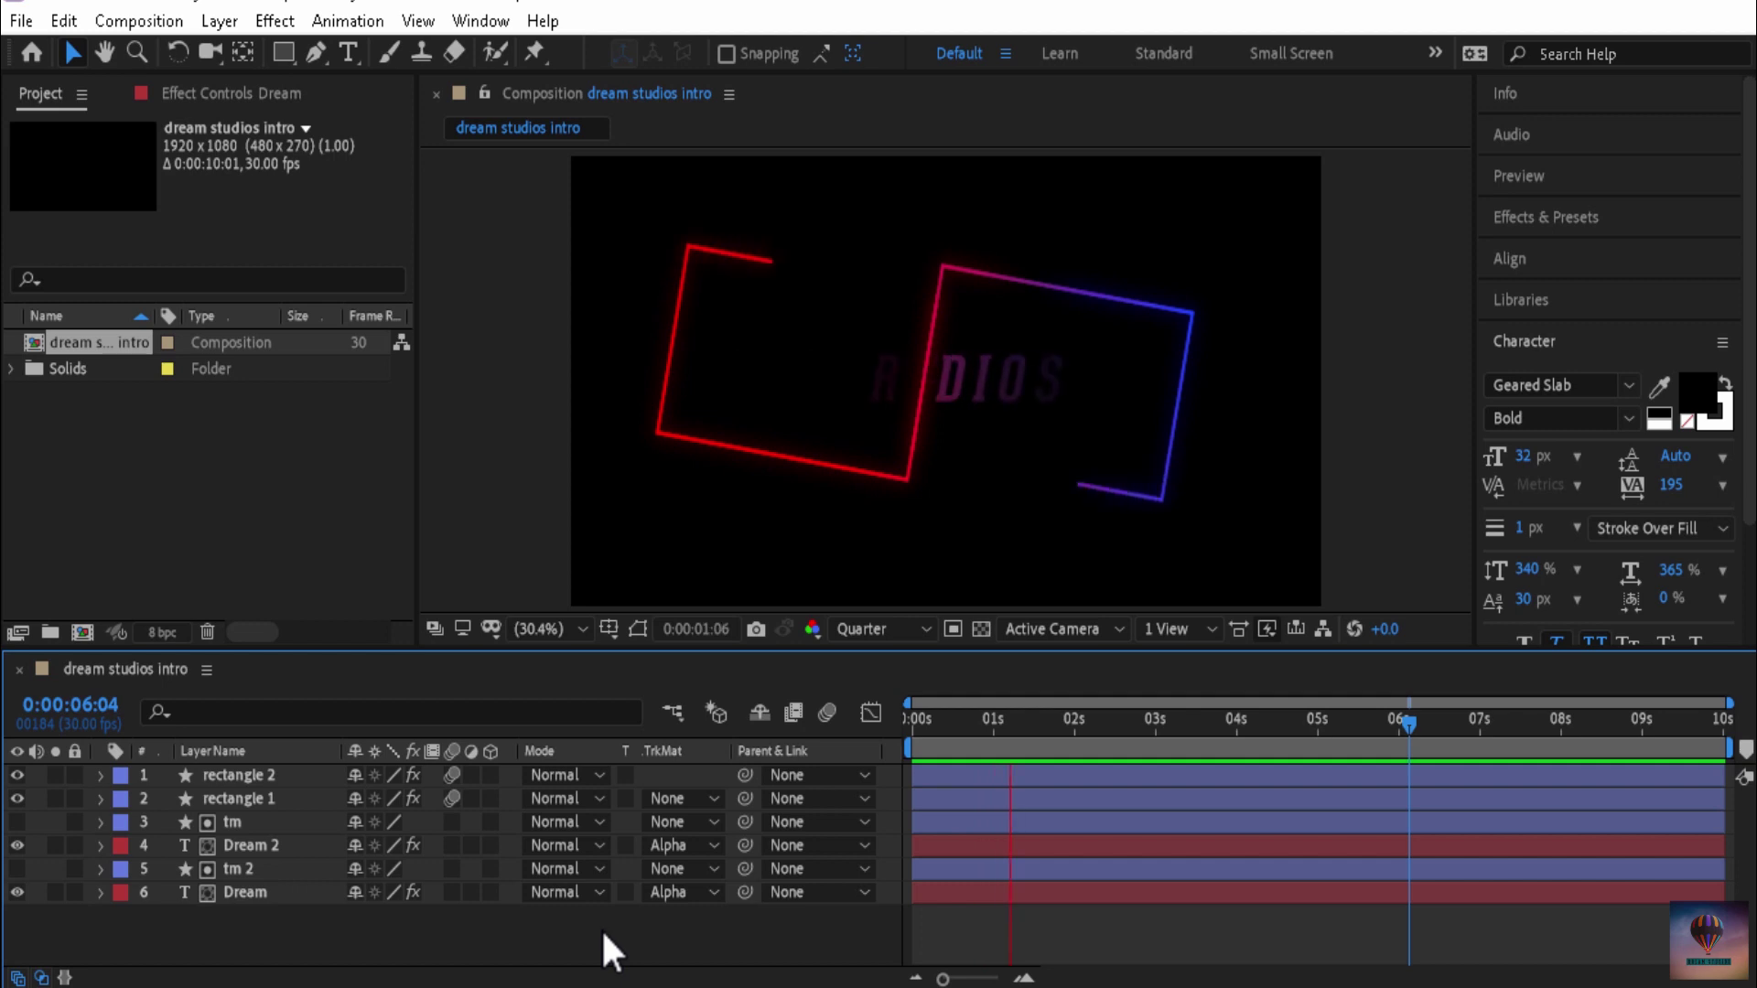
key("space")
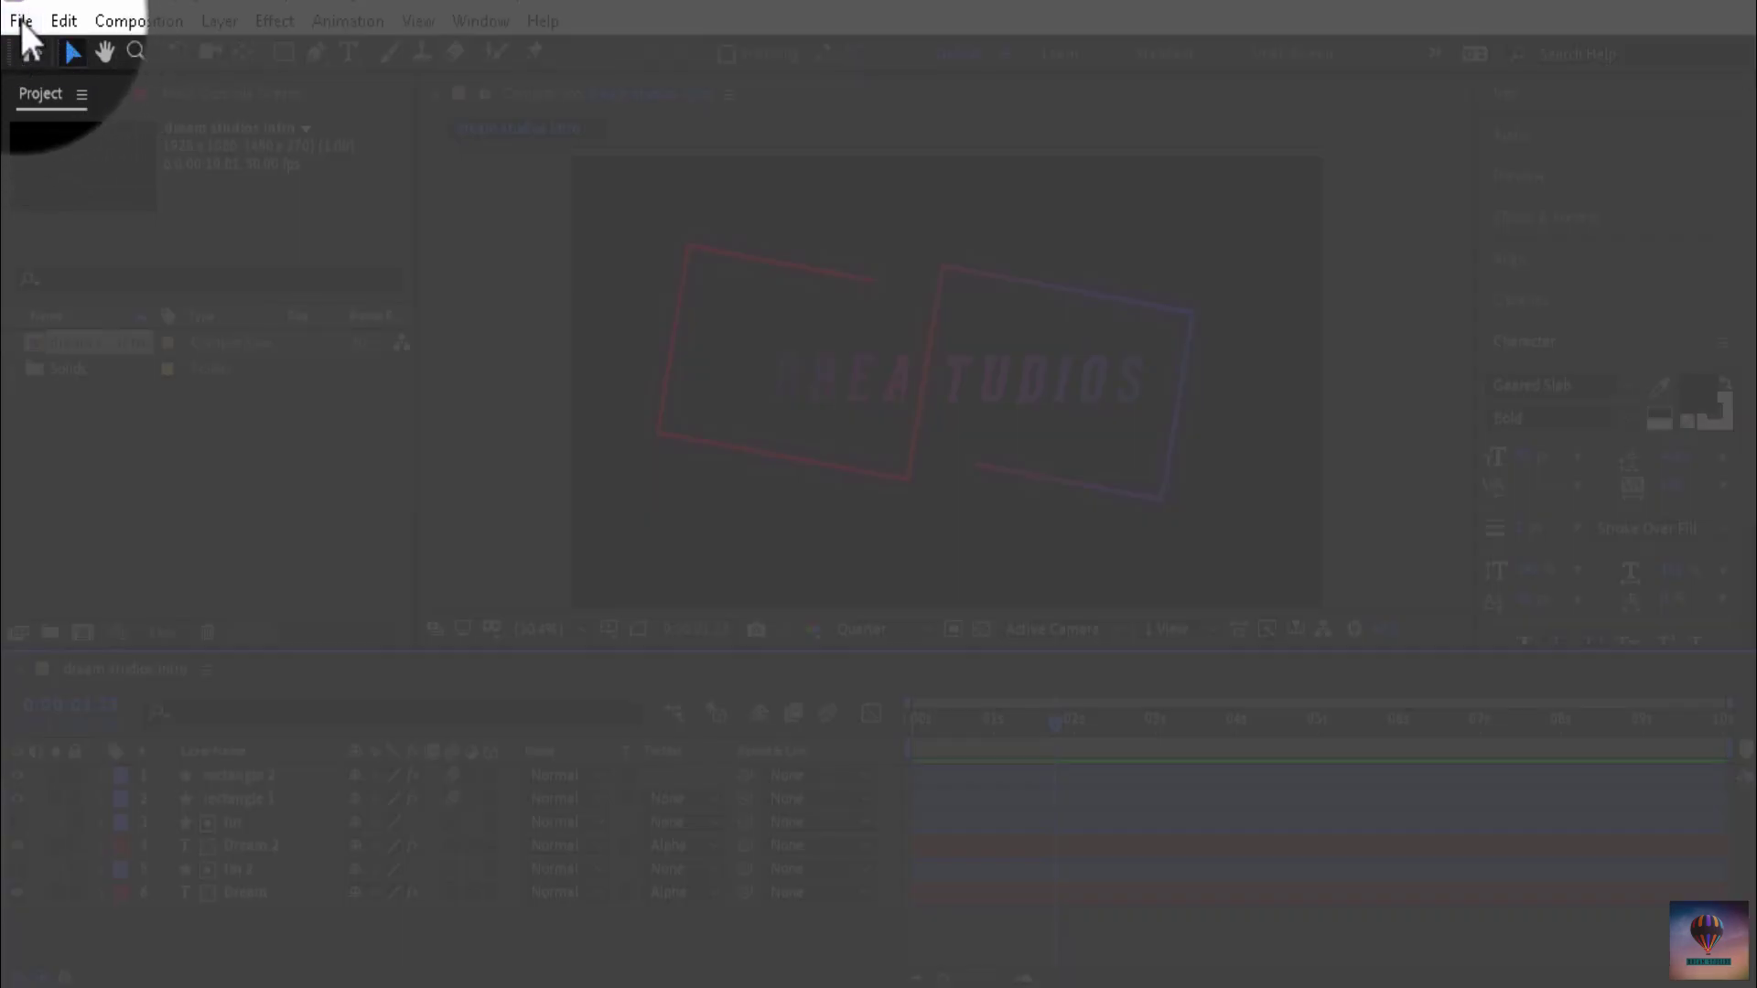
- Add the dream studios intro composition to the Adobe Media Encoder queue
left_click(20, 20)
mouse_move(107, 419)
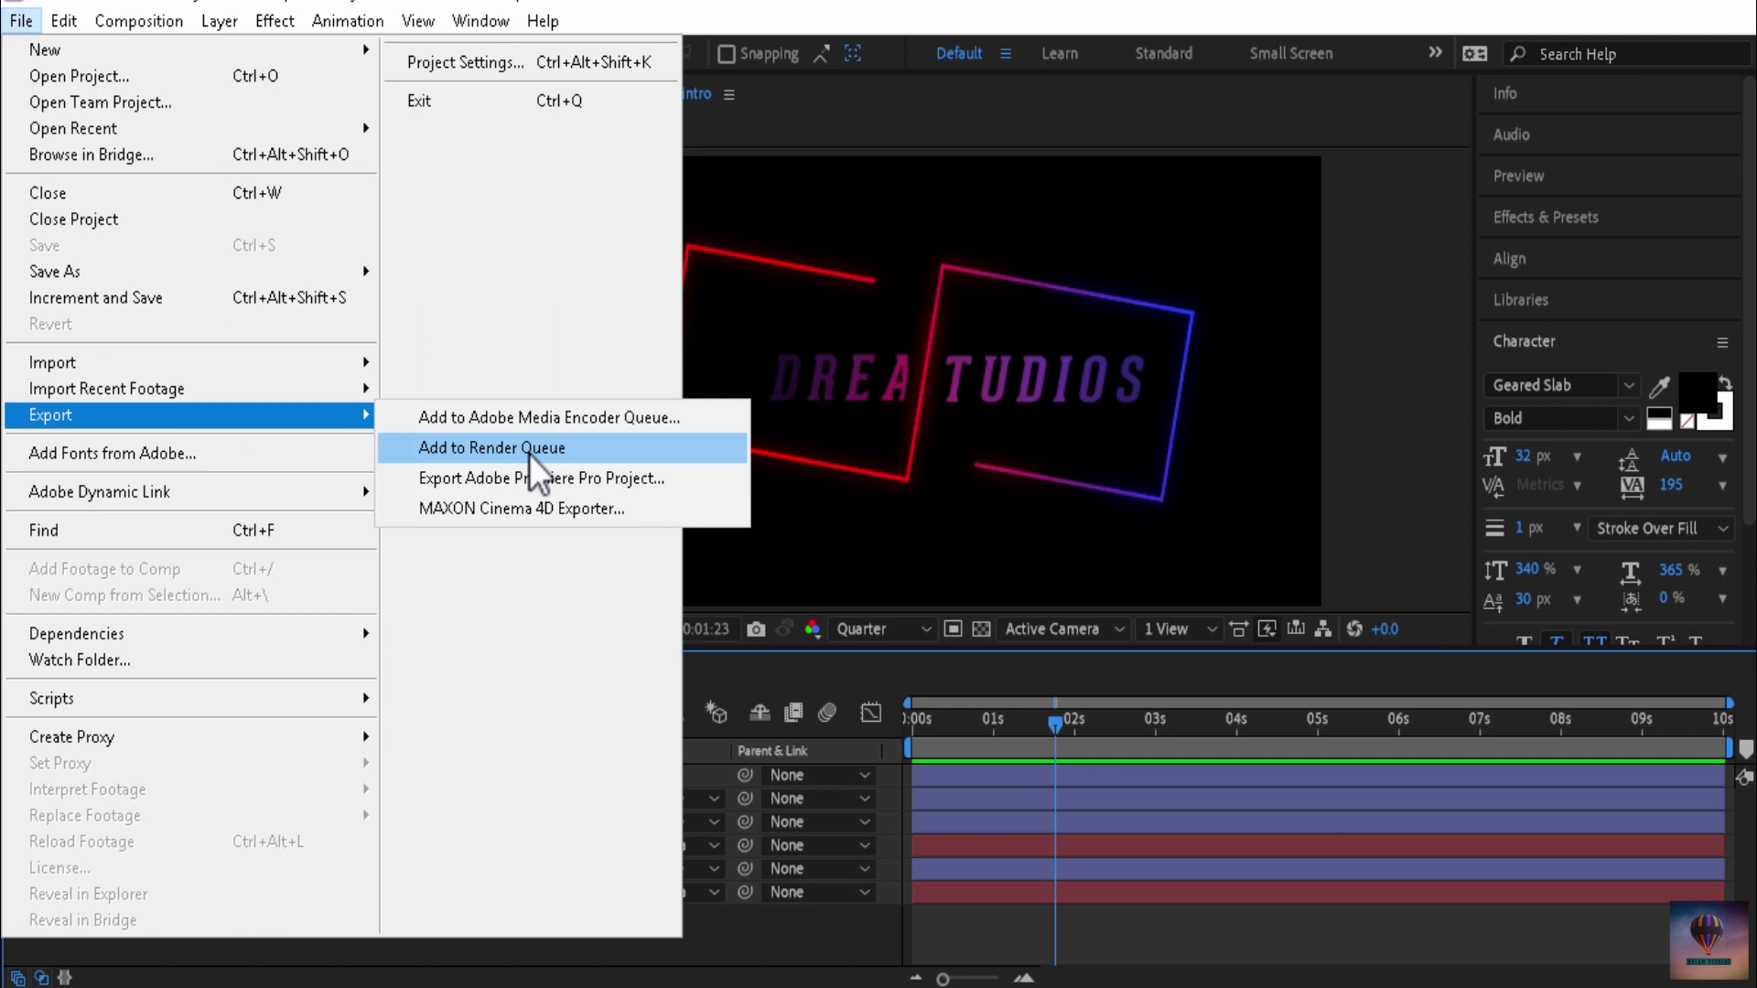
left_click(521, 430)
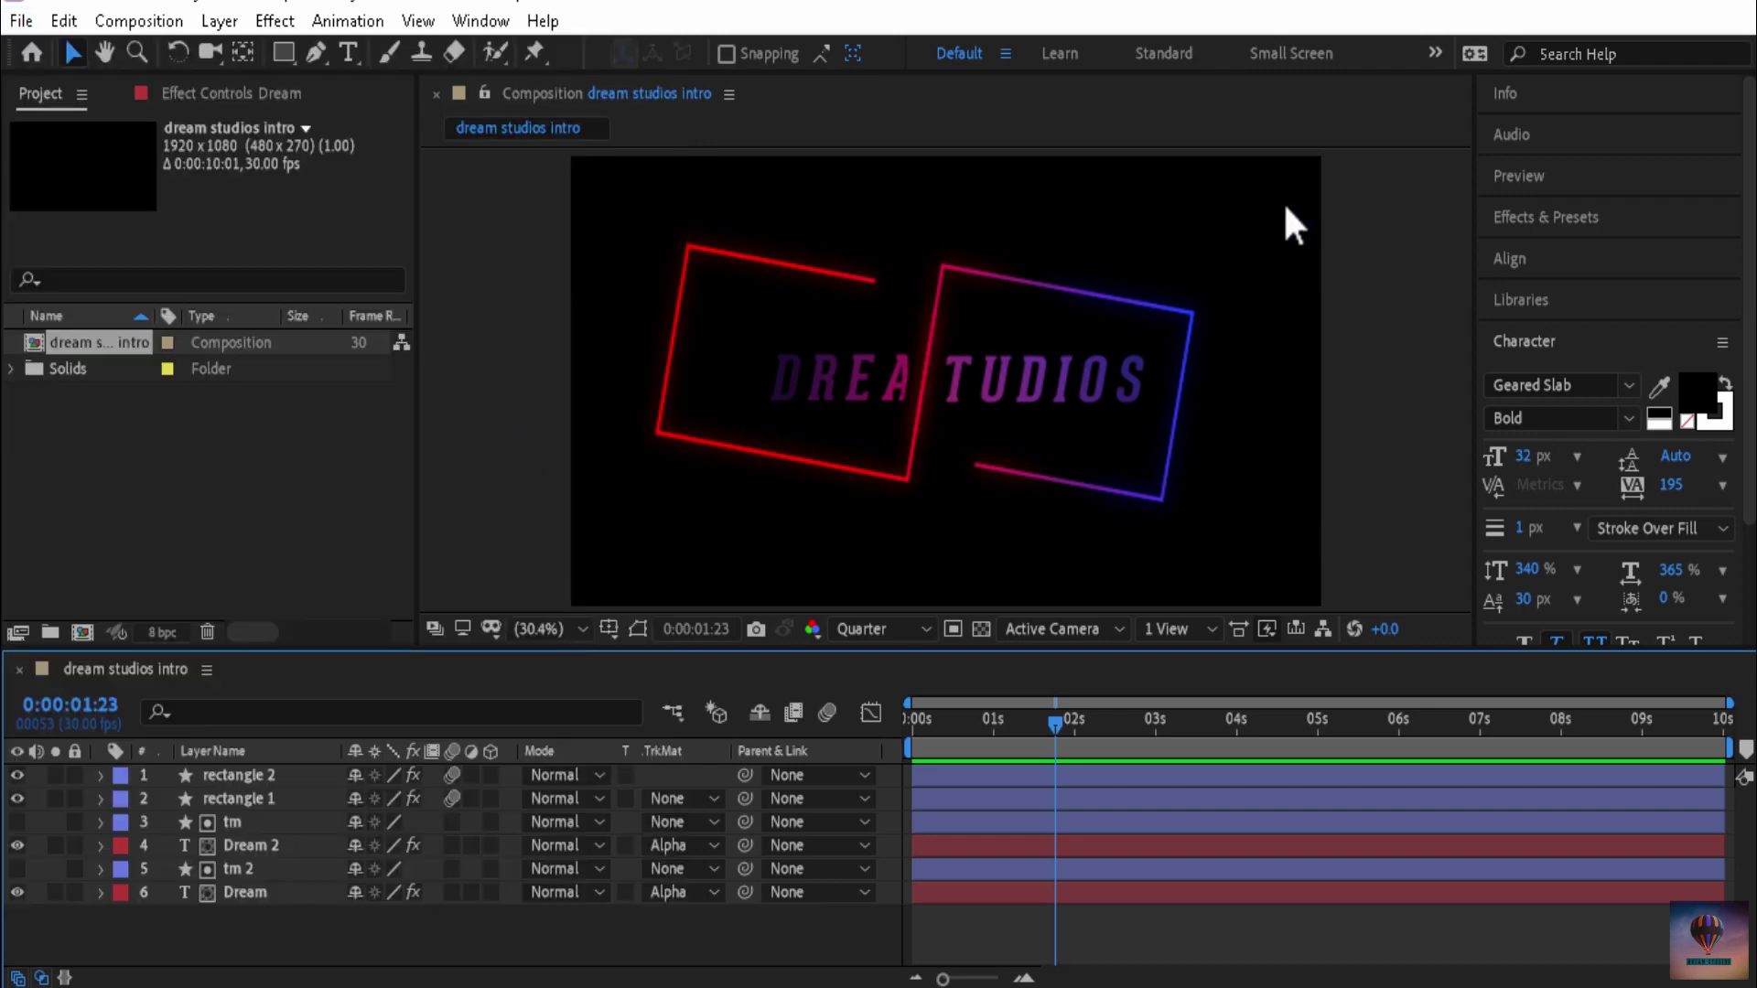
- Return to Media Encoder, collapse the dream studios intro entry in the queue and select the scrcd entry
left_click(1624, 7)
left_click(1585, 7)
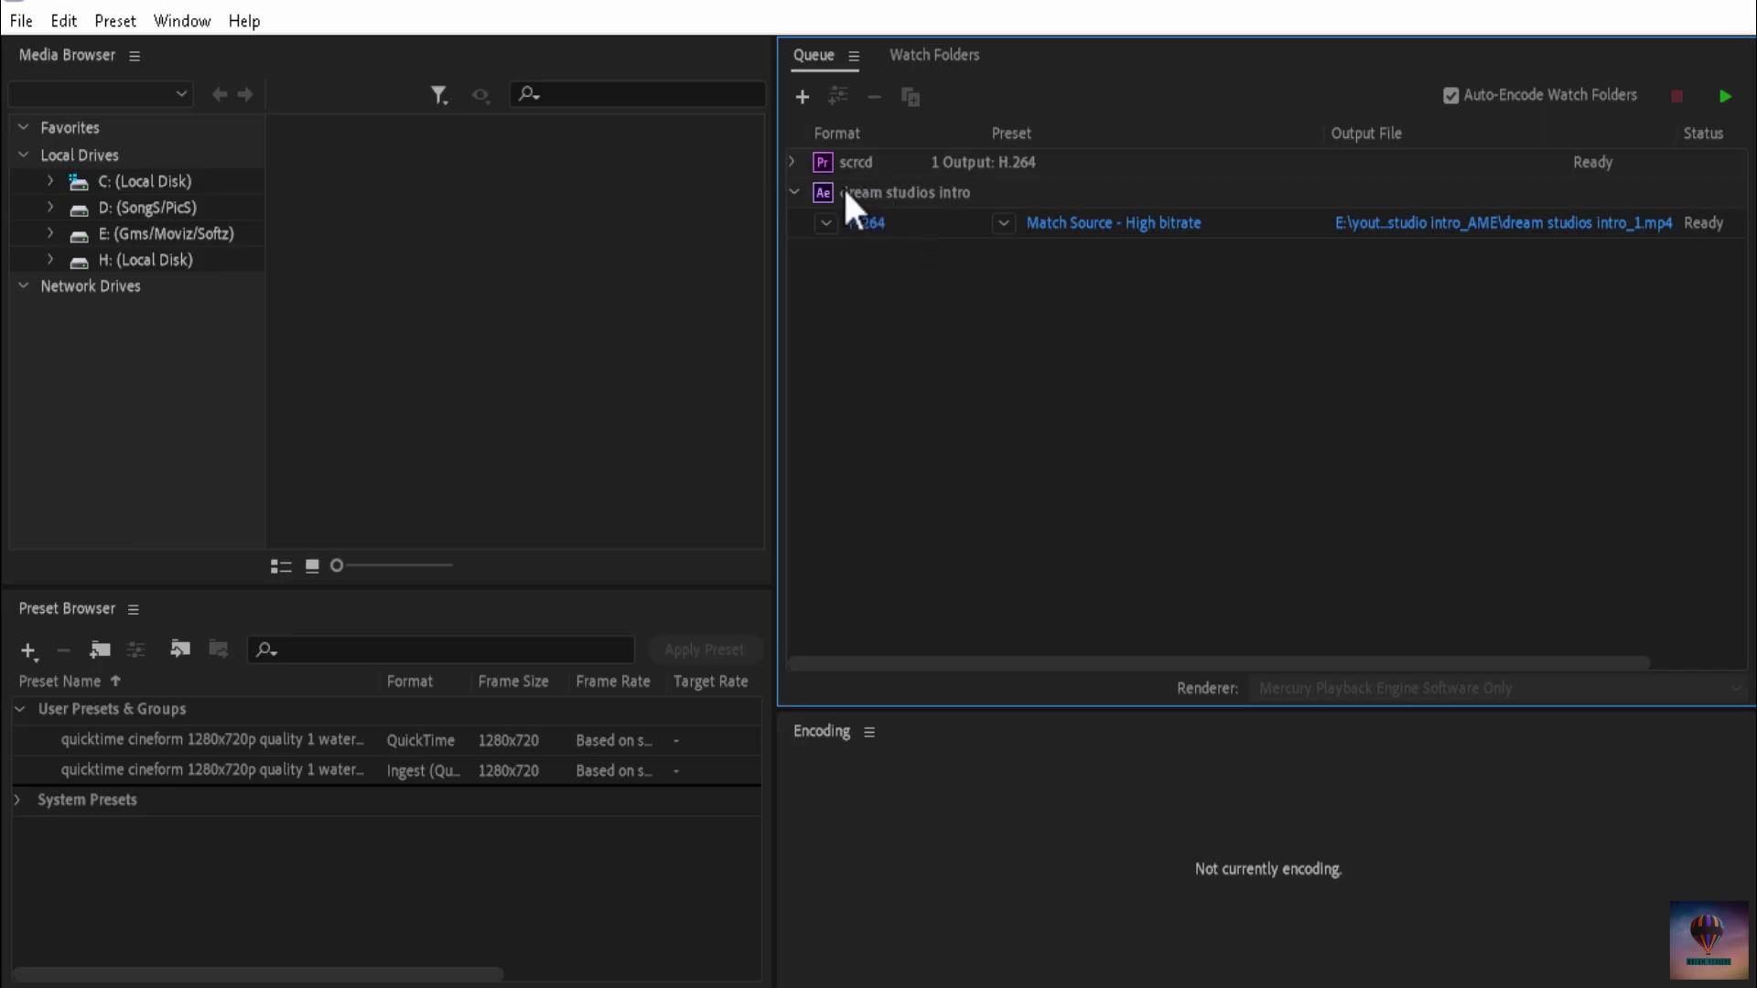
left_click(806, 191)
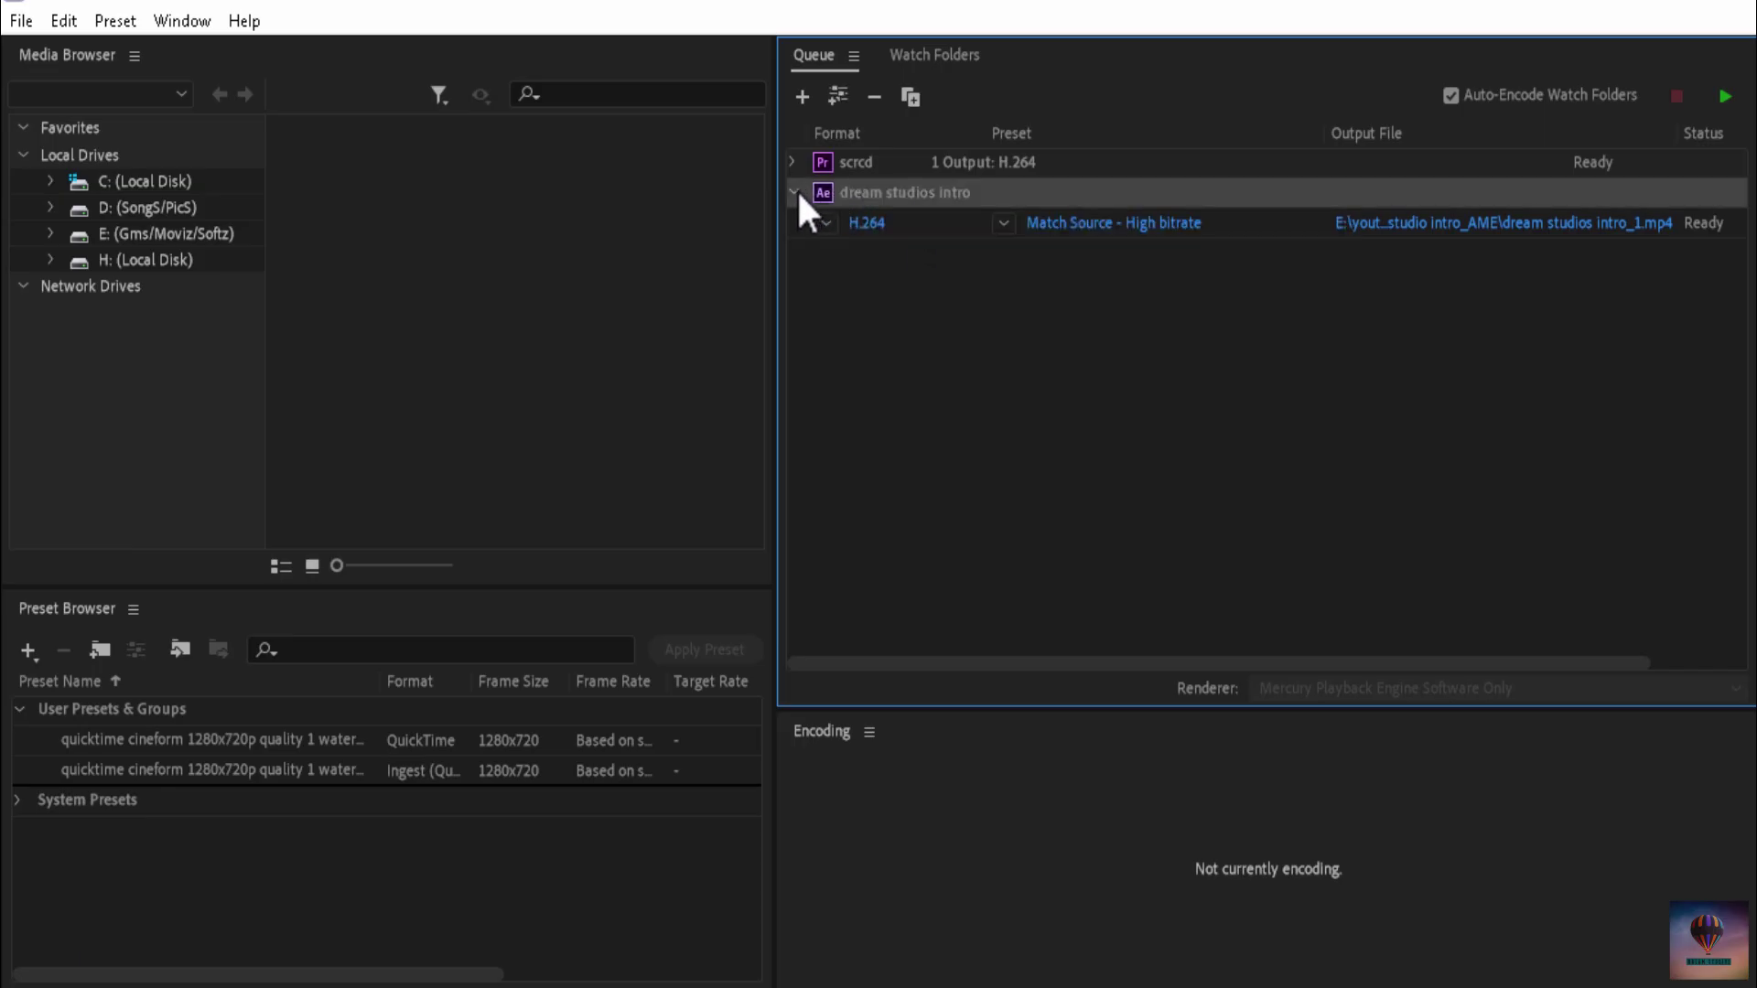
left_click(793, 192)
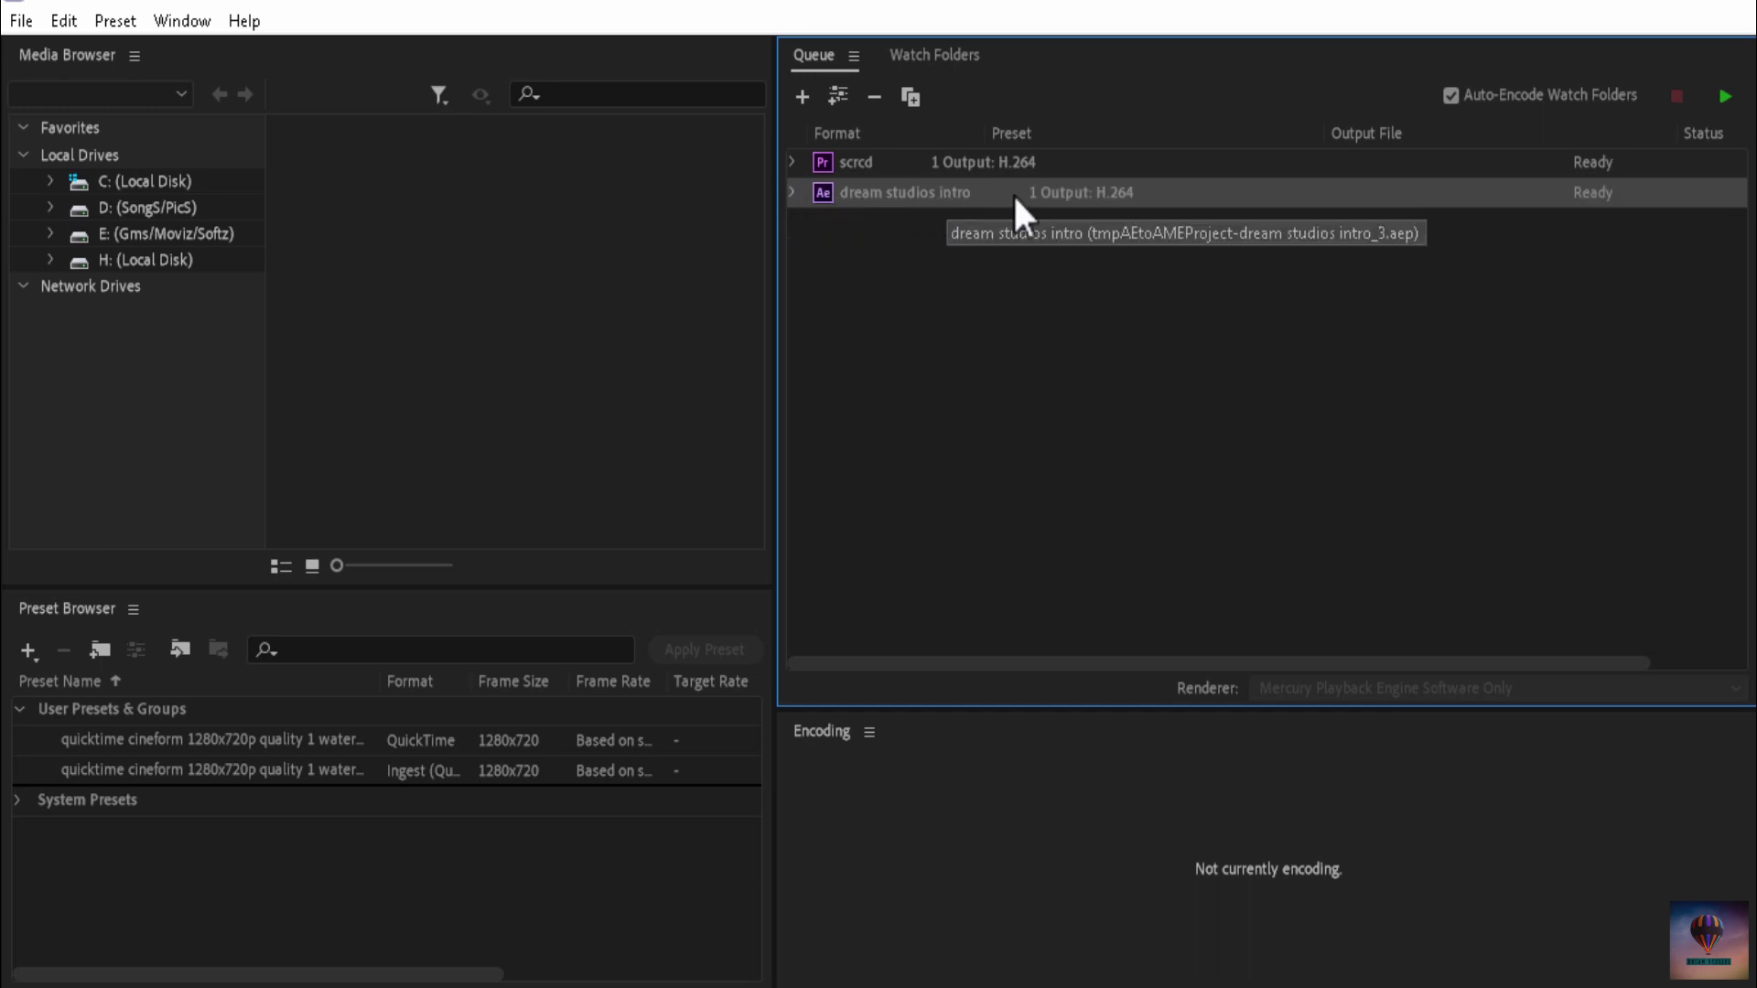
left_click(920, 167)
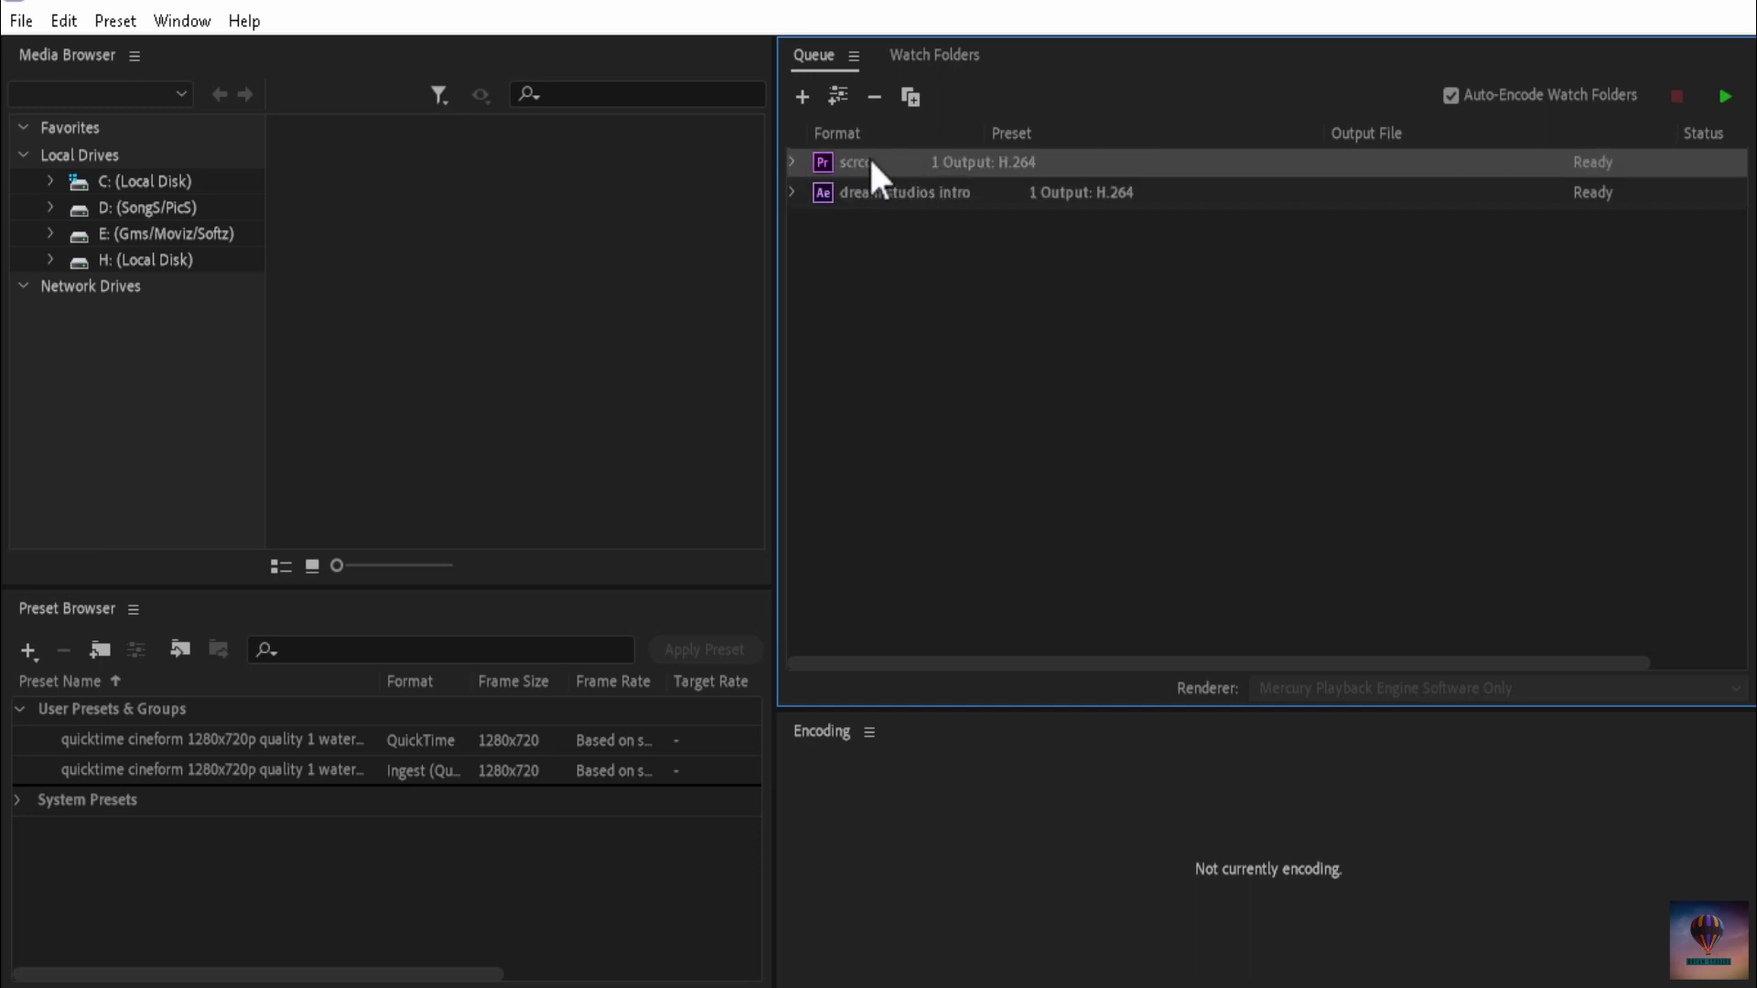
left_click(1151, 238)
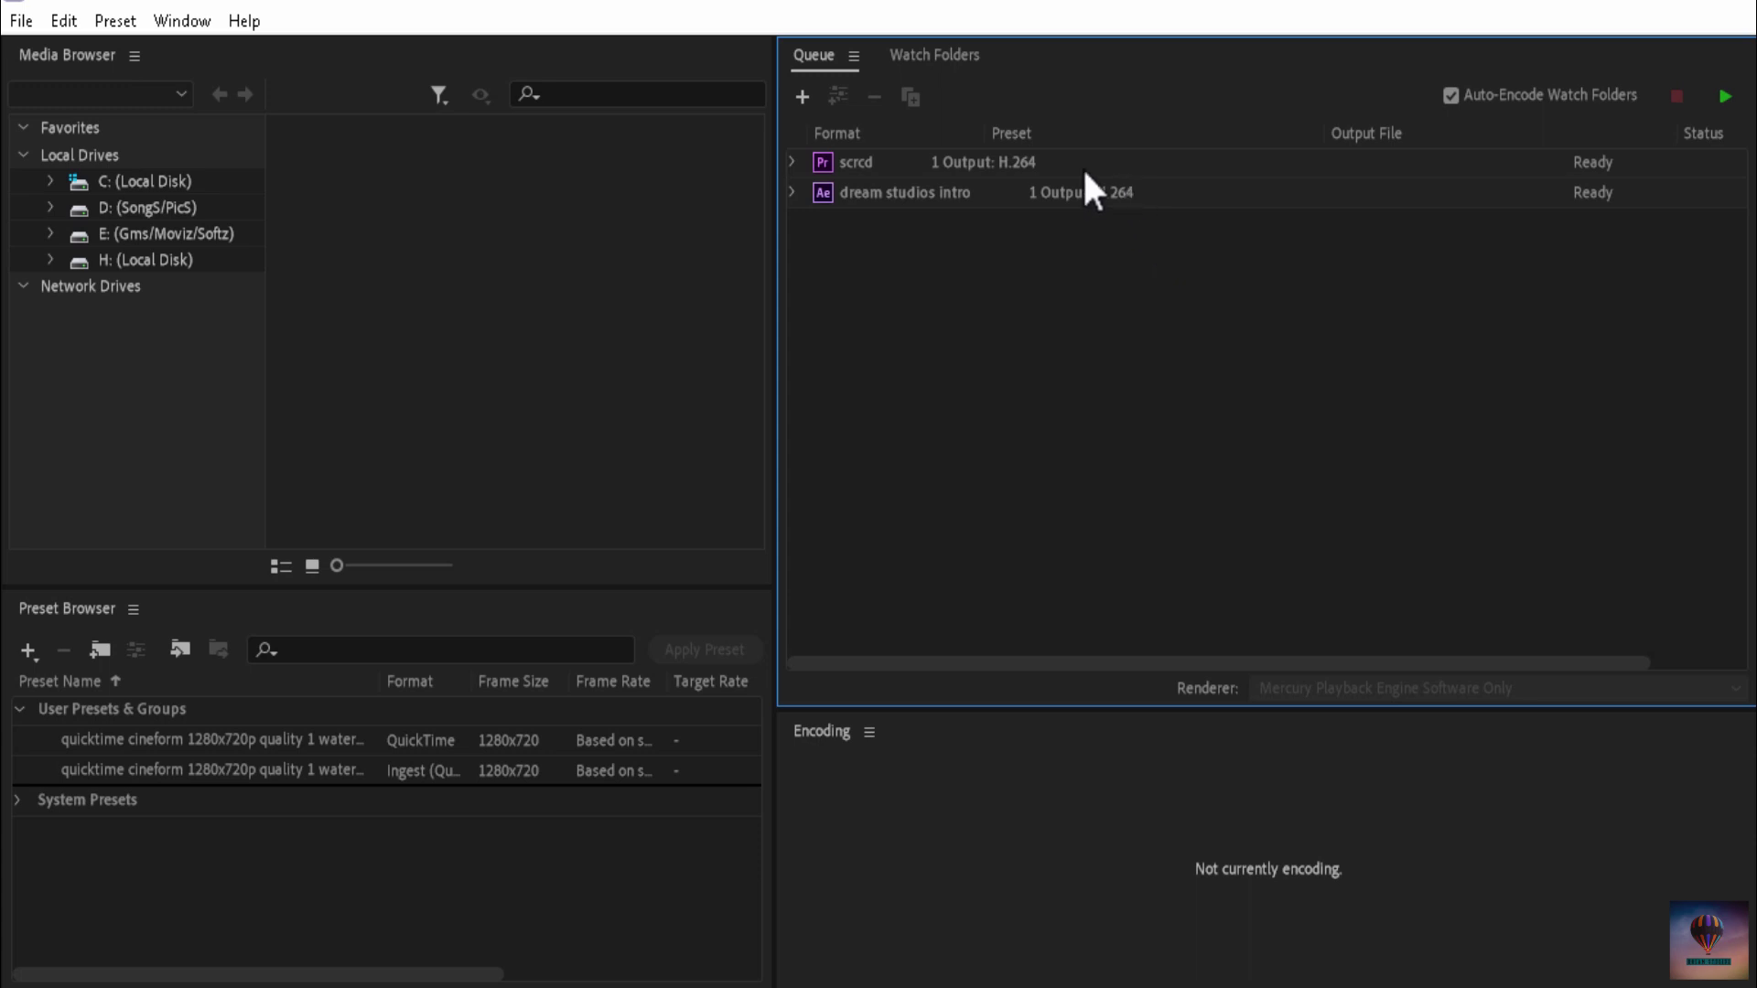
left_click(897, 164)
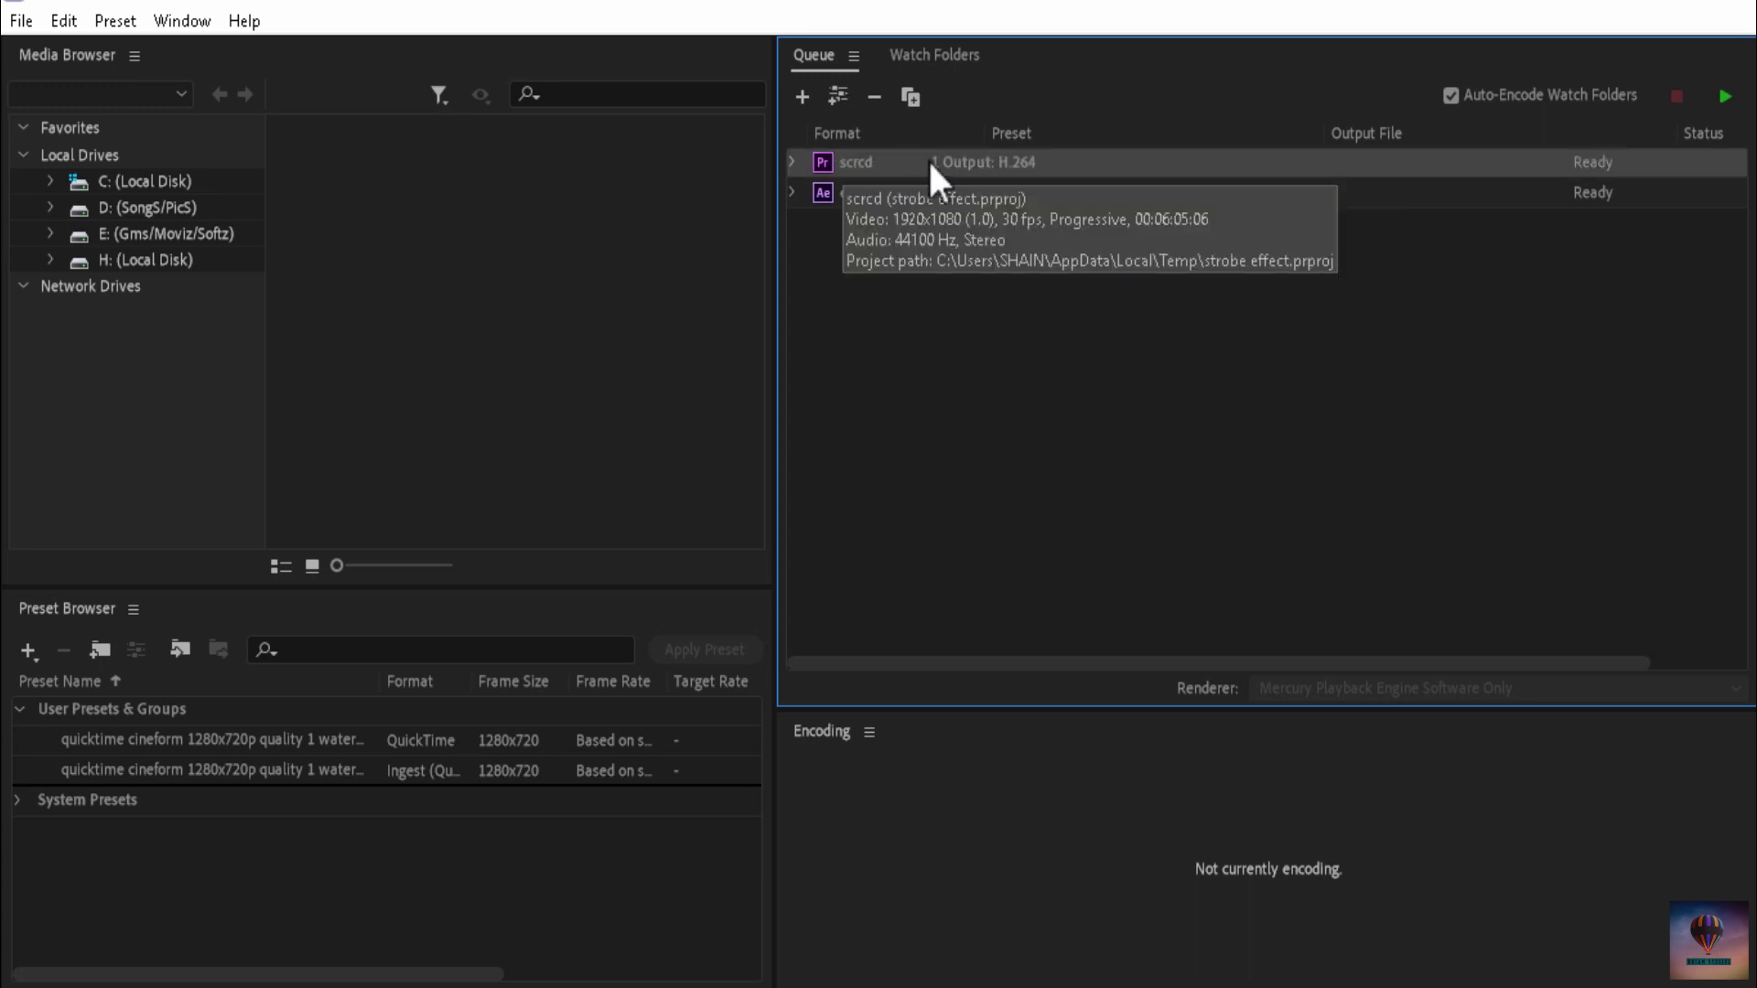
left_click(893, 188)
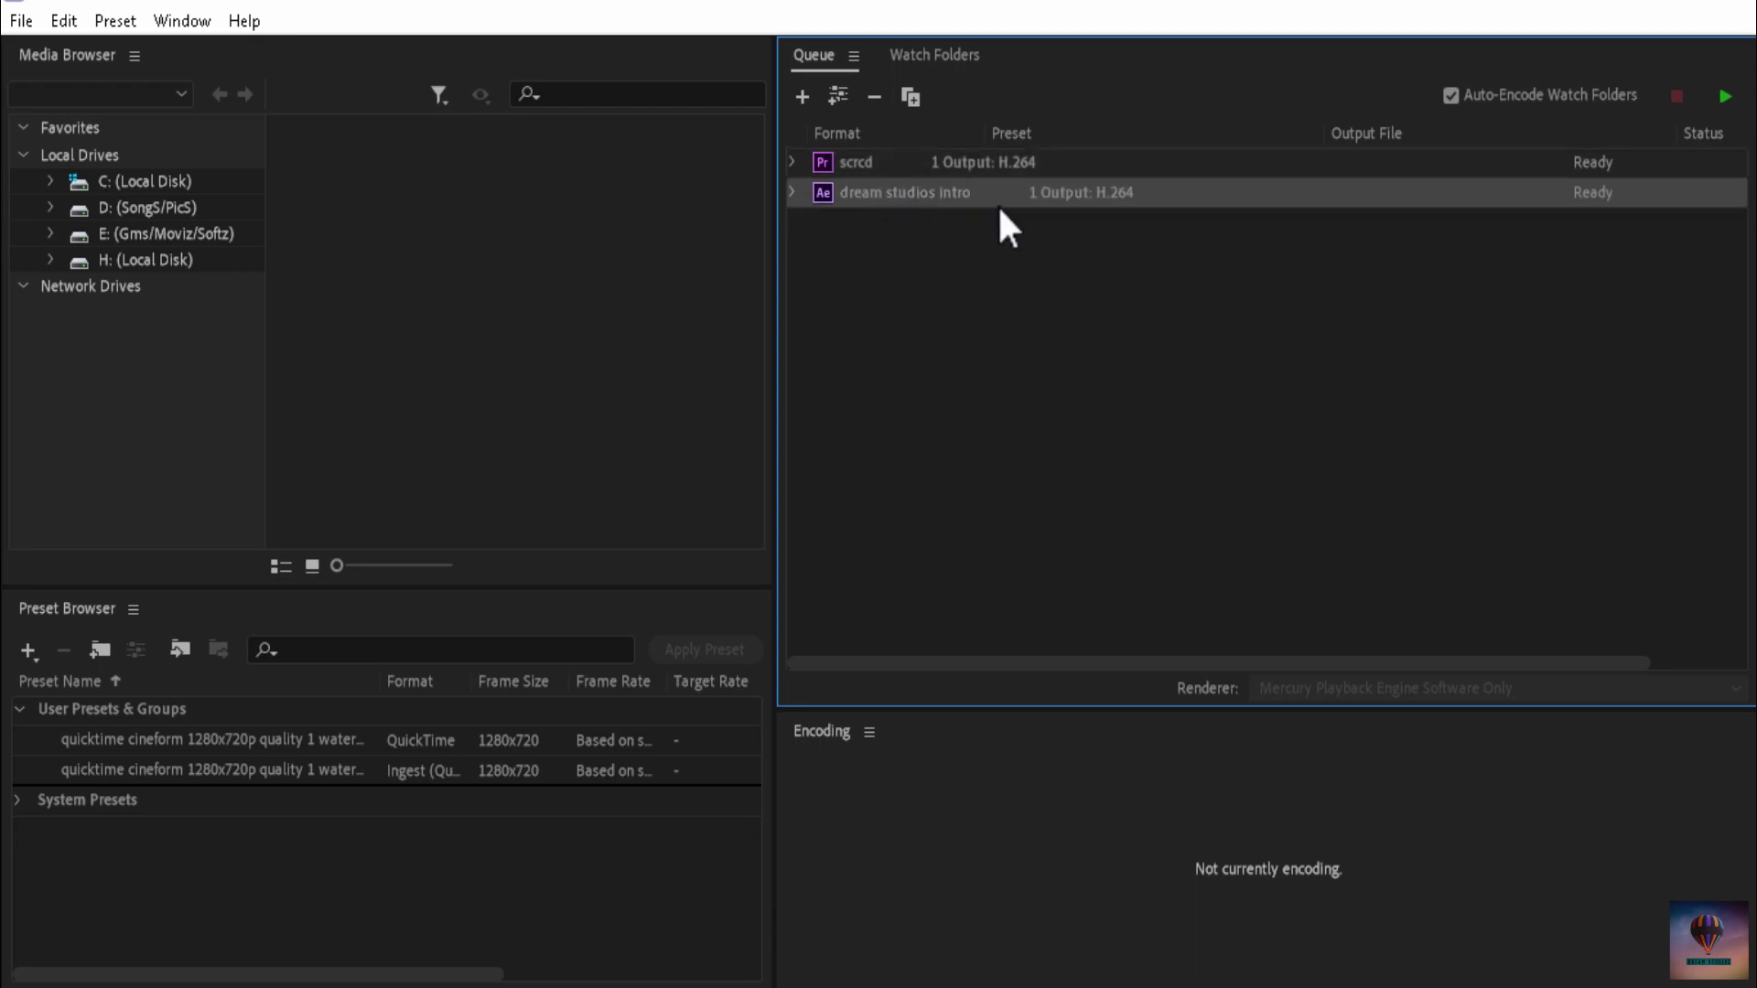
- Switch to After Effects and Premiere Pro in turn, and return to the Media Encoder queue
left_click(1729, 11)
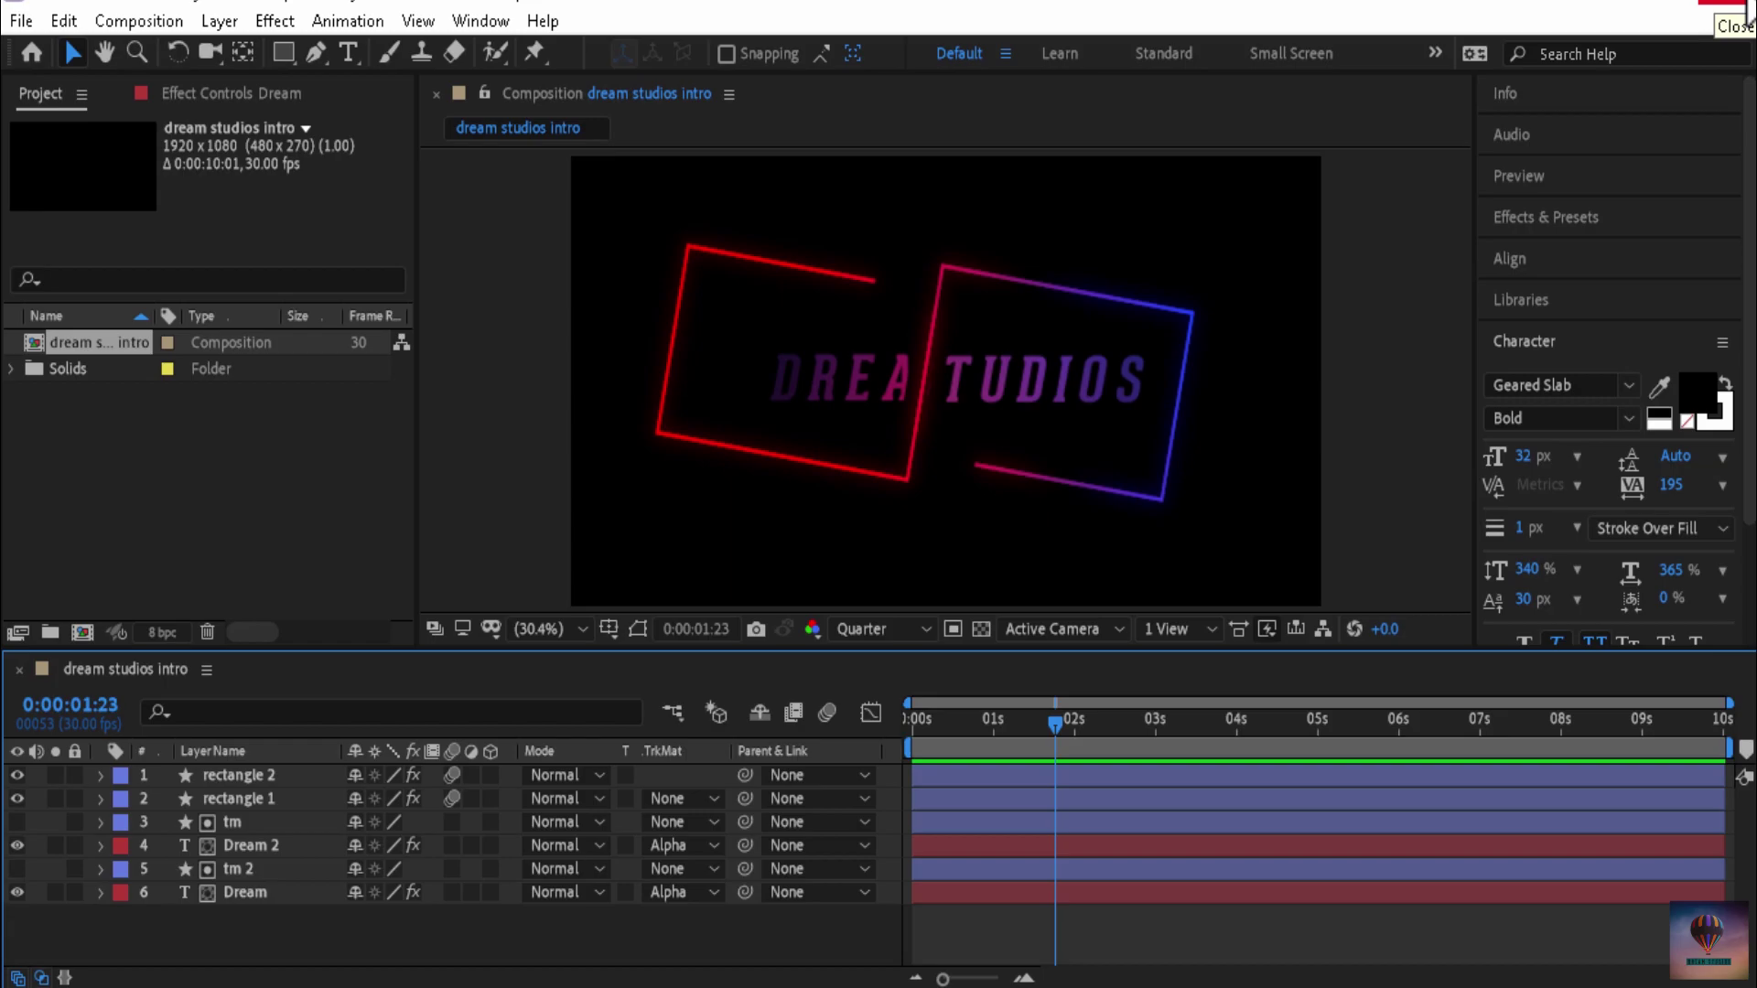
left_click(1746, 5)
key("alt+Tab")
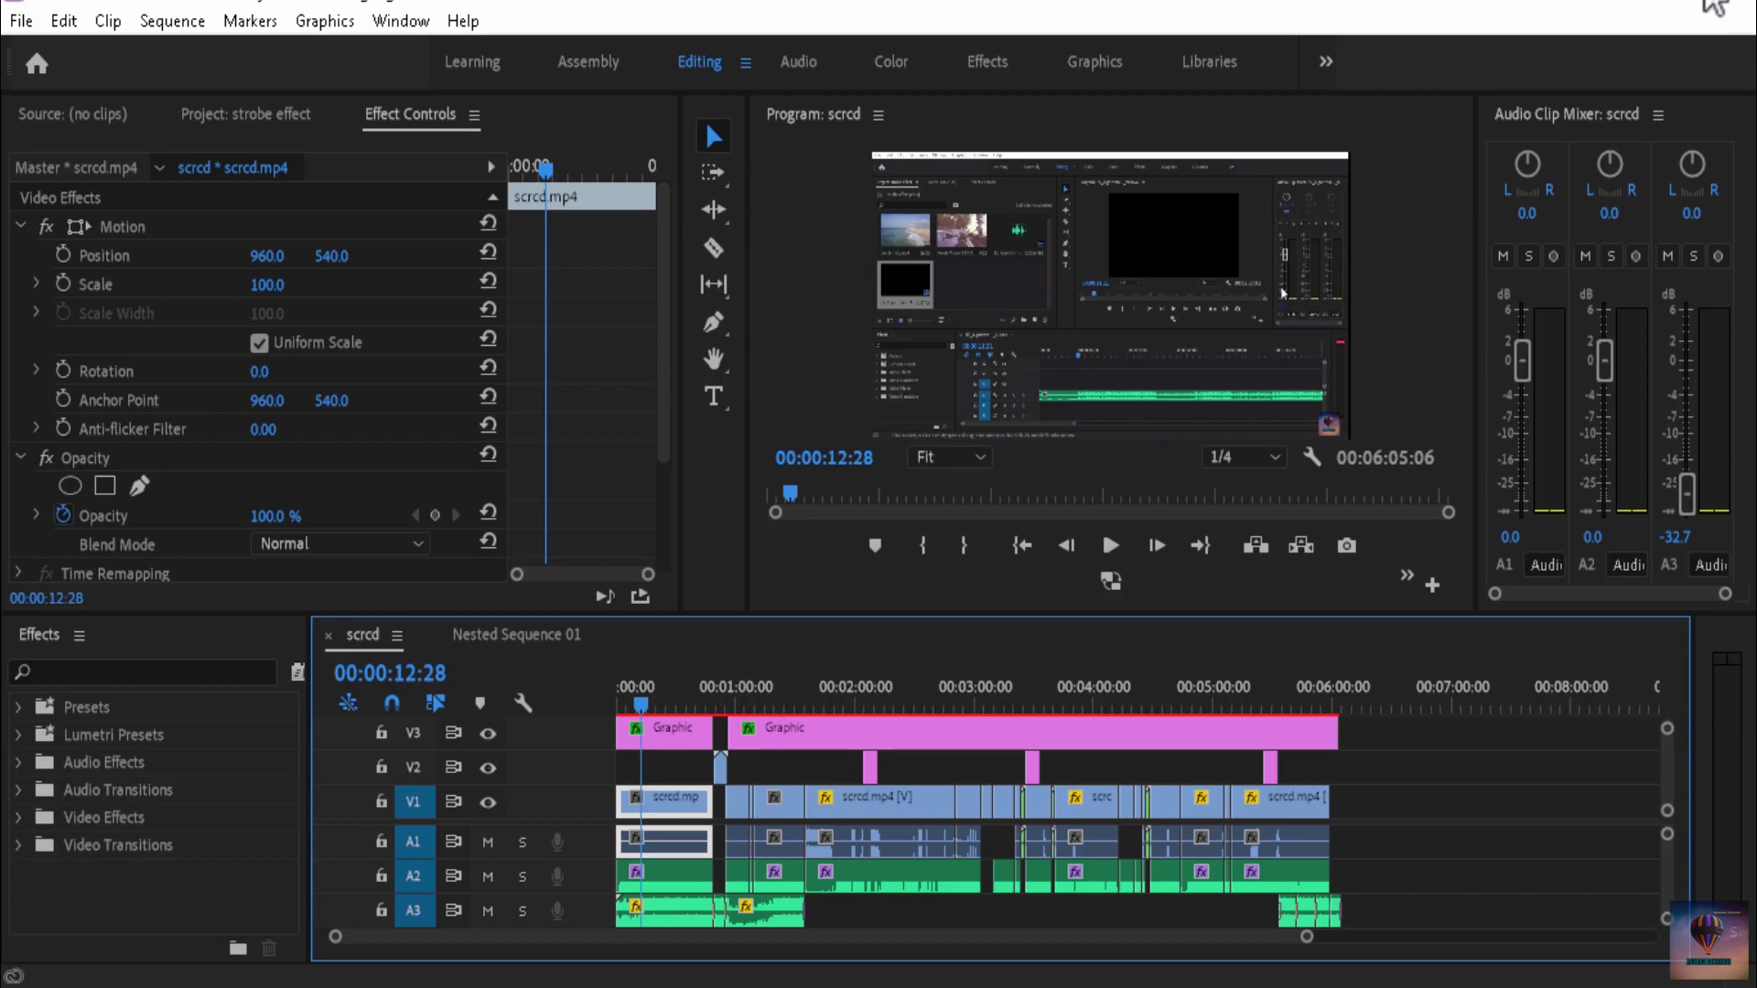
left_click(1737, 8)
key("alt+Tab")
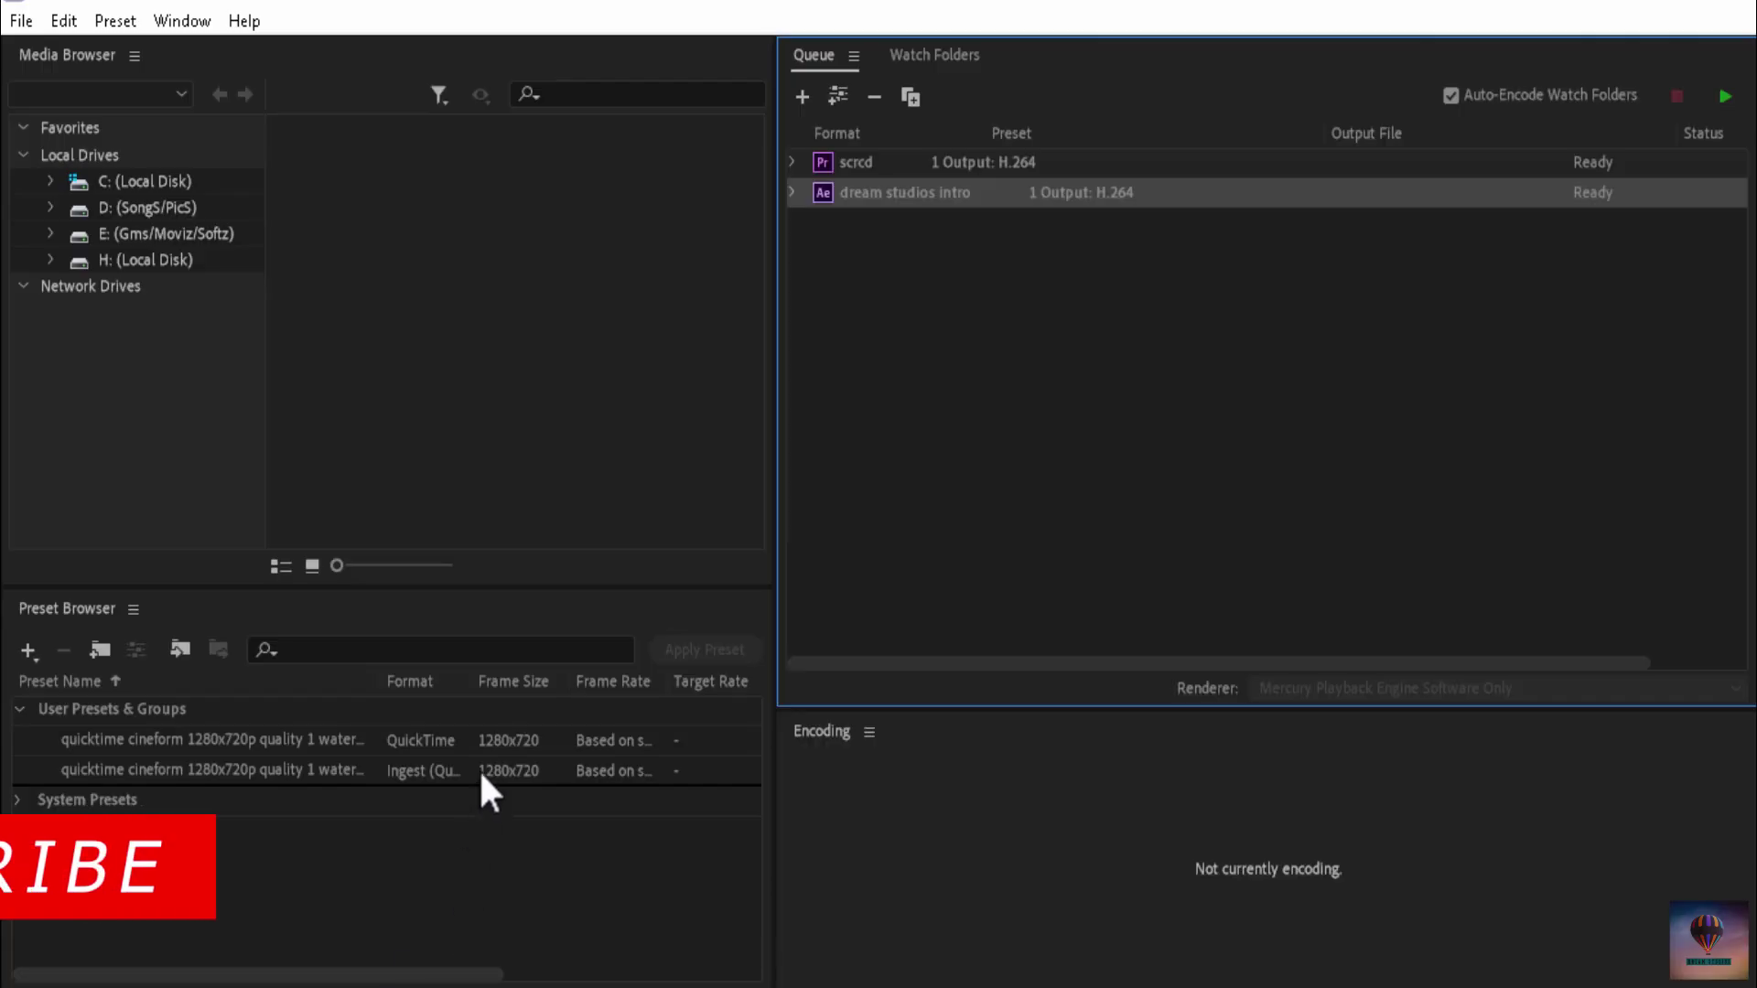
- Set the dream studios intro output to an MP4 named dream studios on the Desktop, and collapse its queue entry
left_click(893, 197)
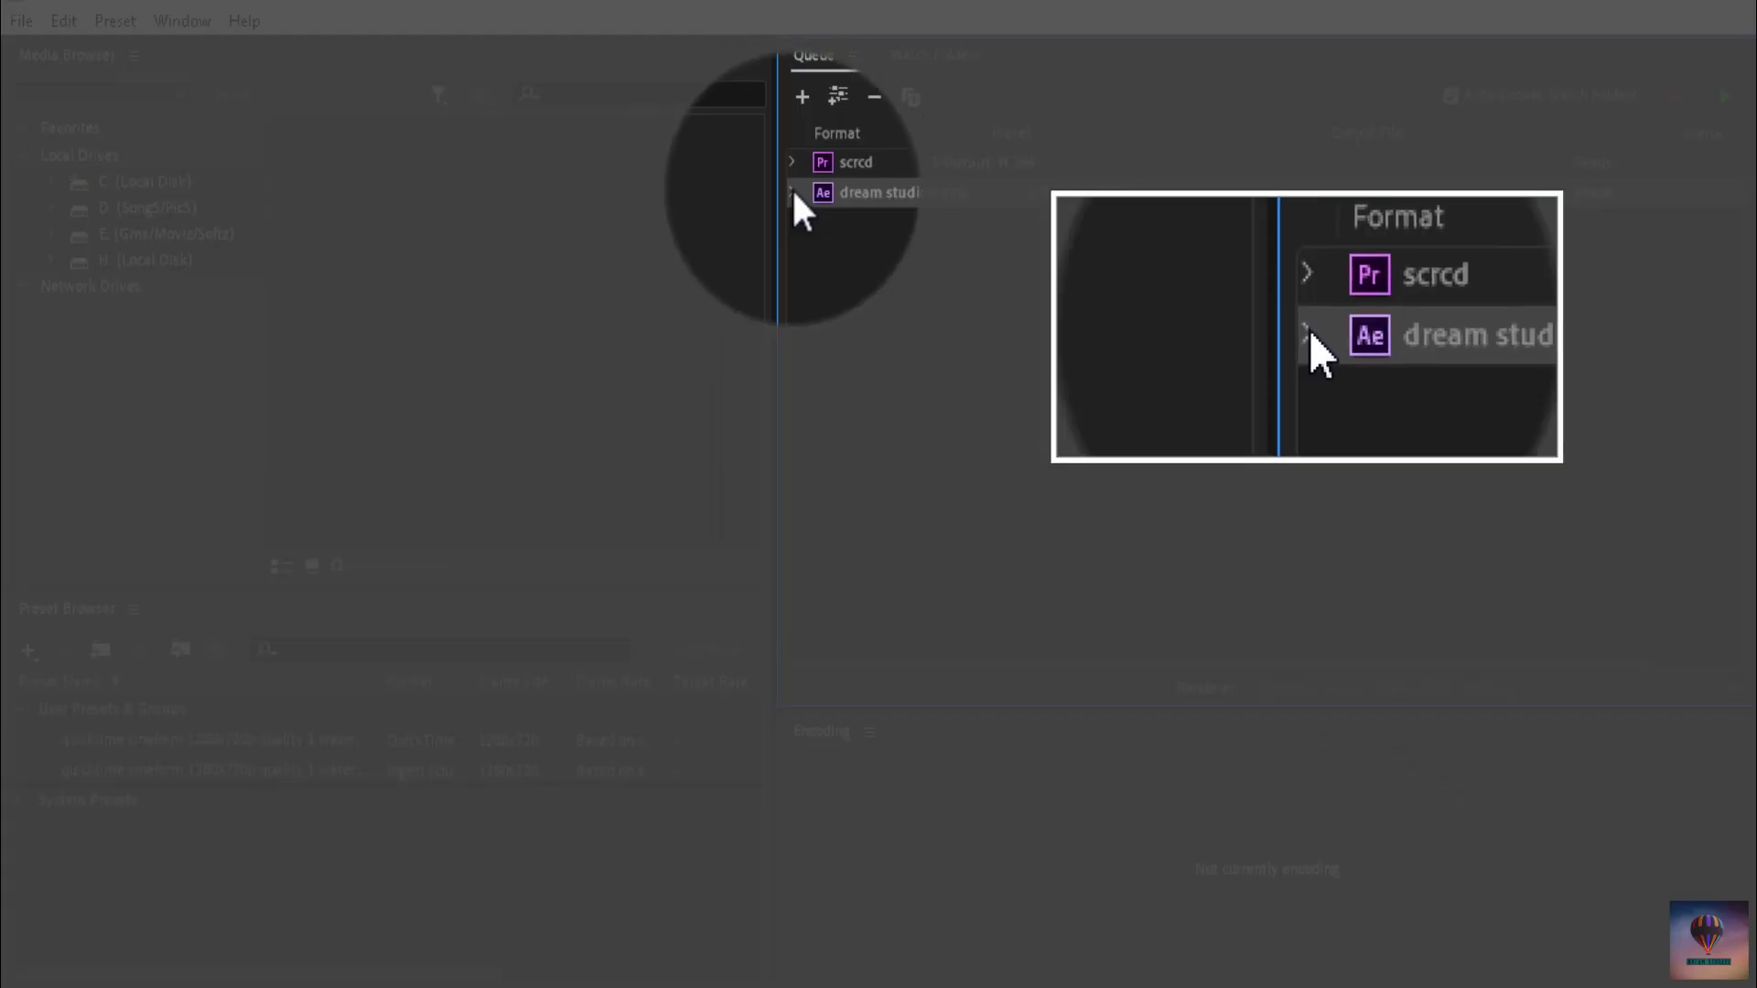
left_click(792, 192)
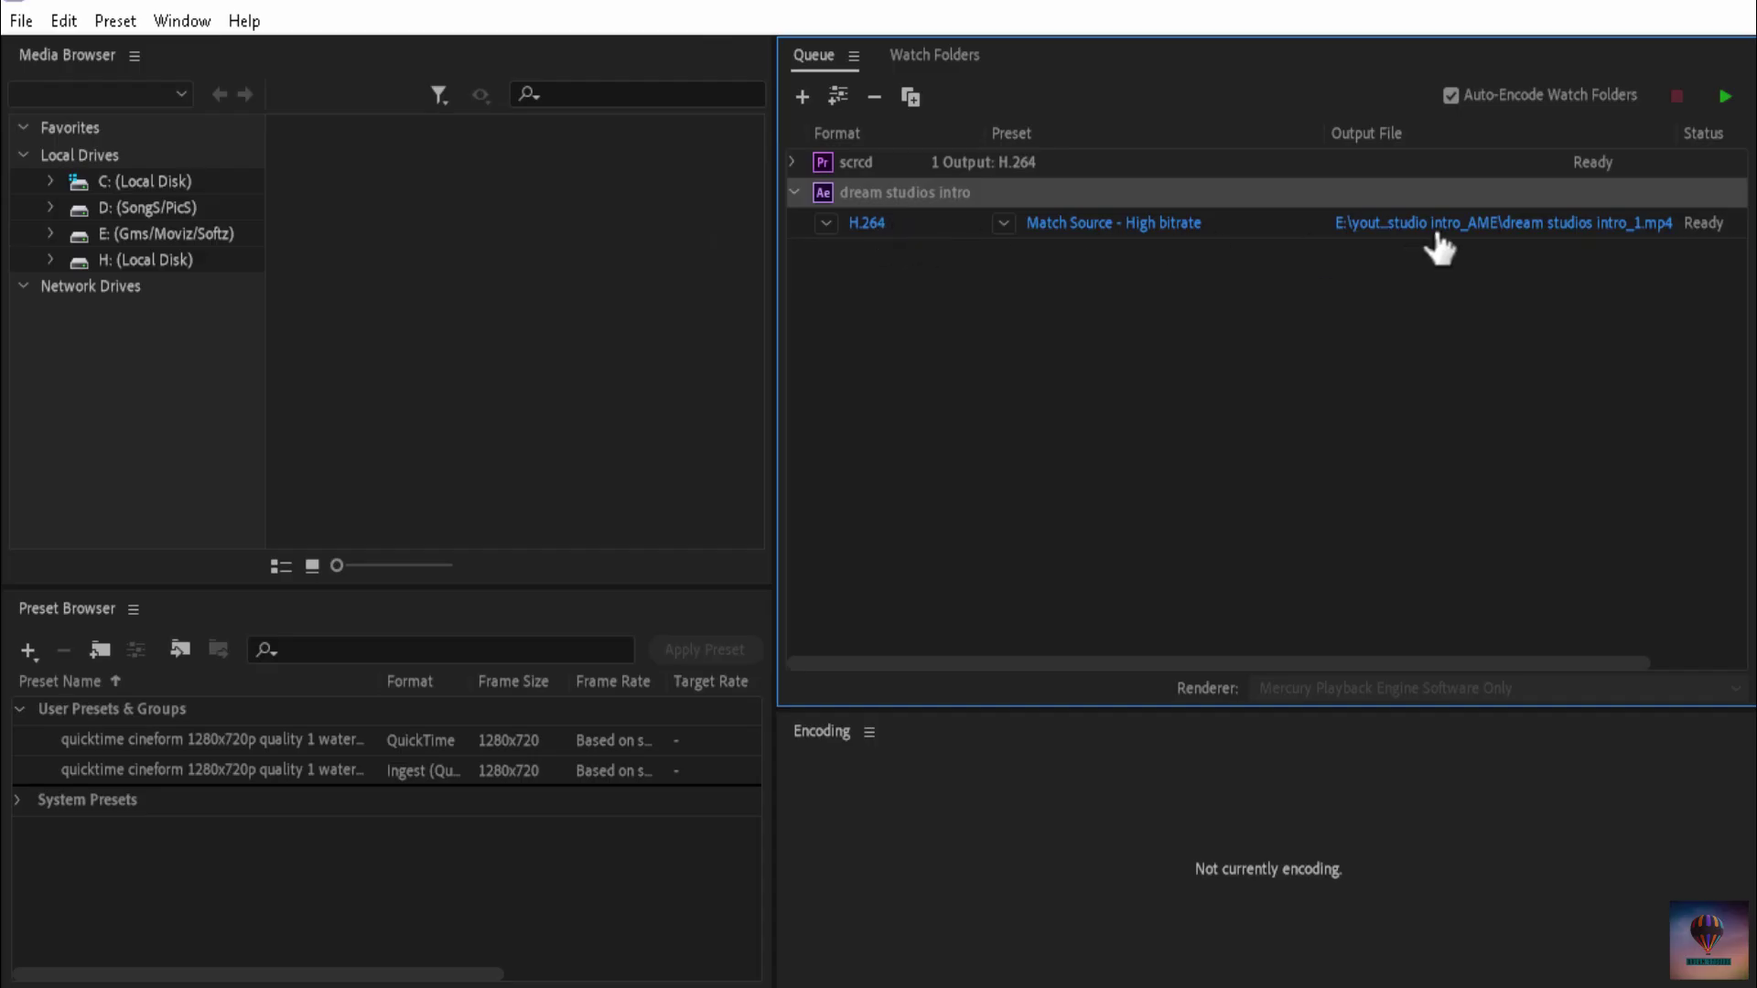
left_click(1554, 221)
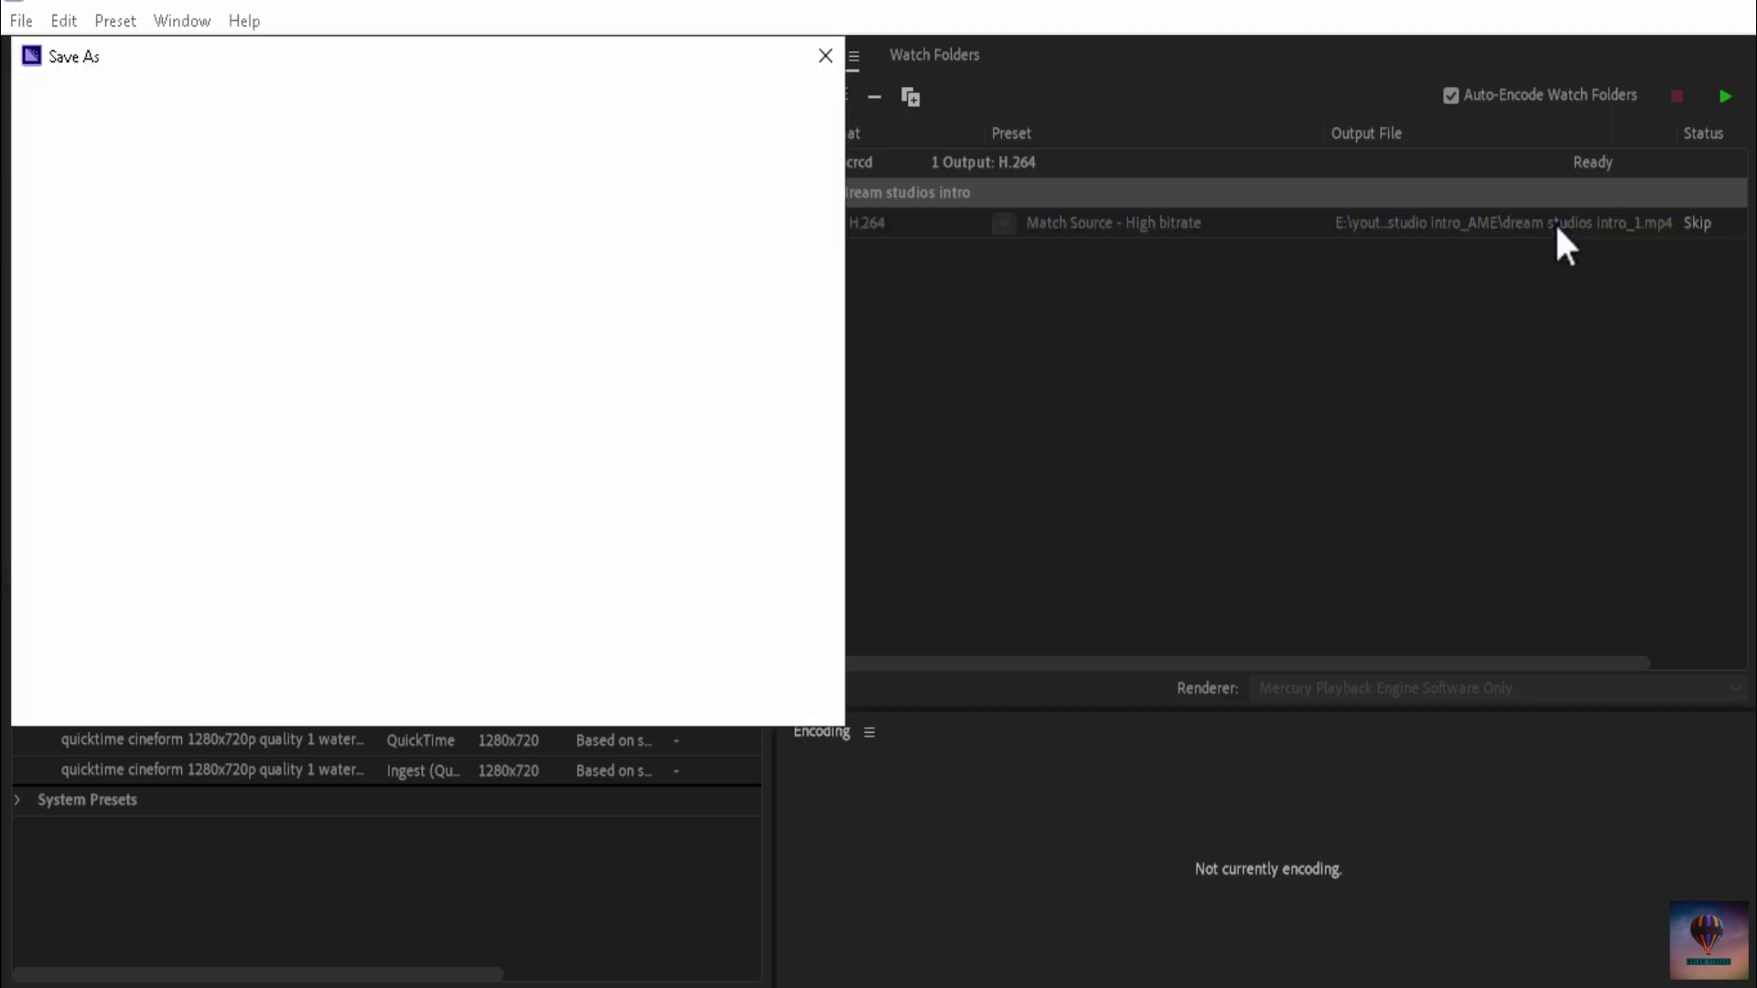
left_click(108, 219)
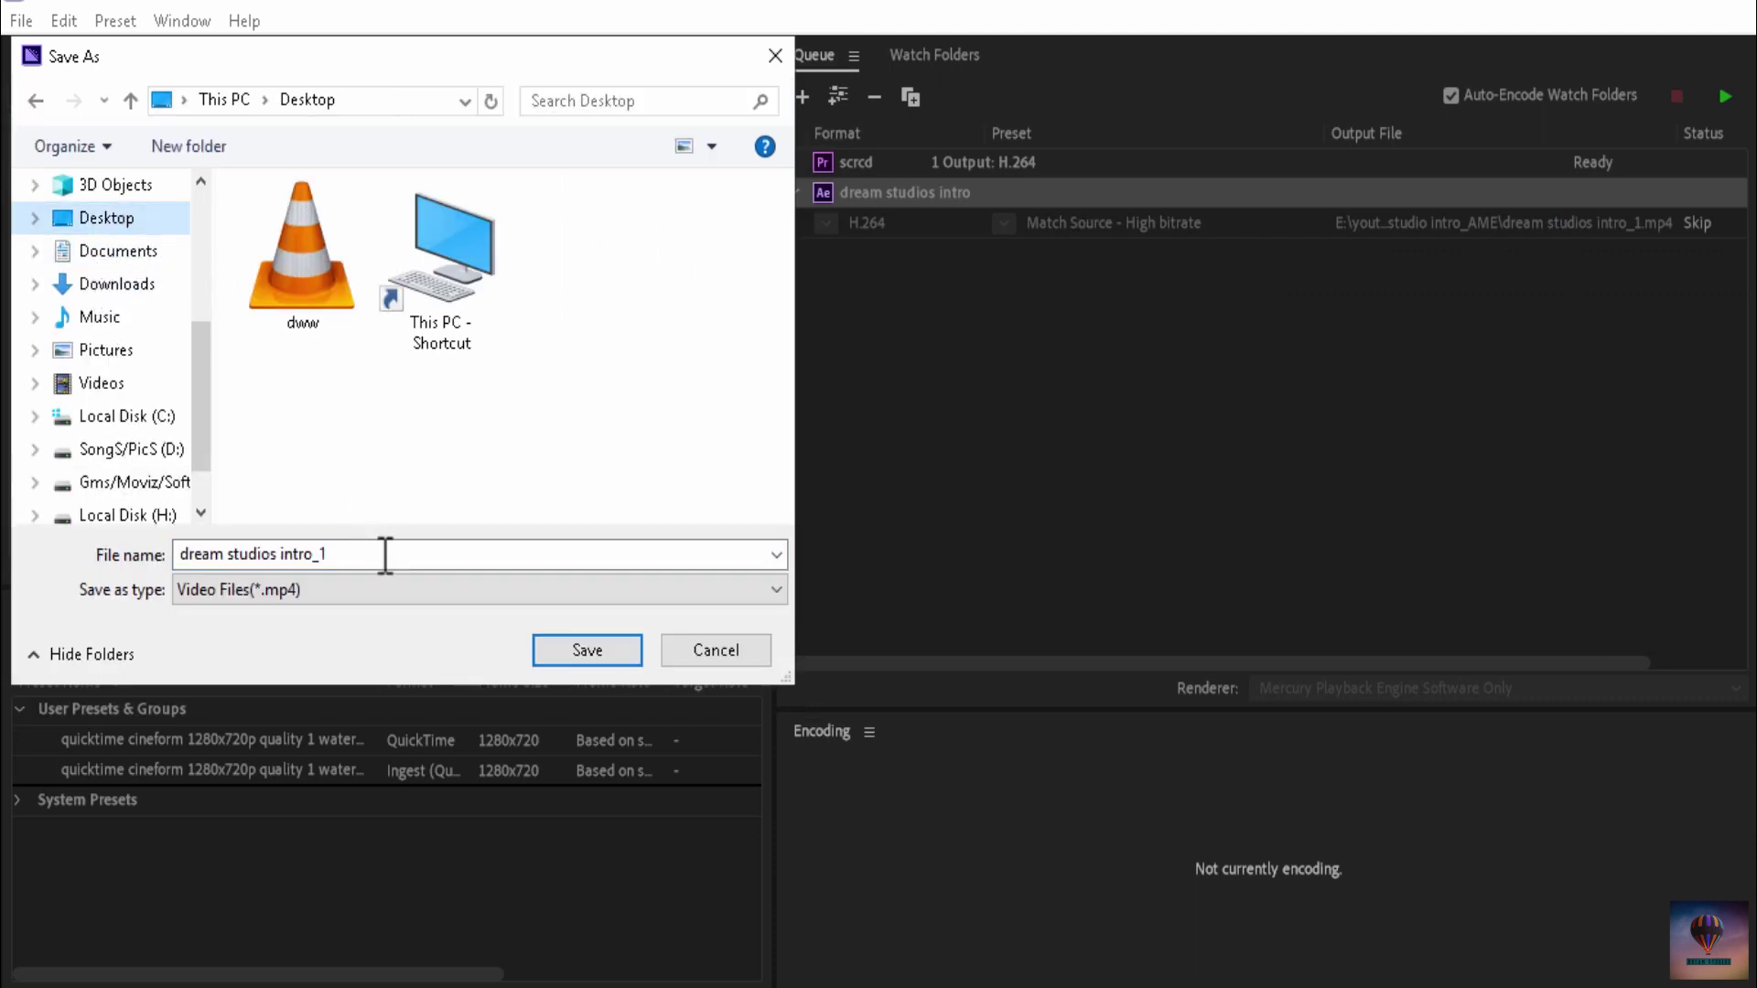
left_click_drag(372, 551, 274, 549)
key("BackSpace")
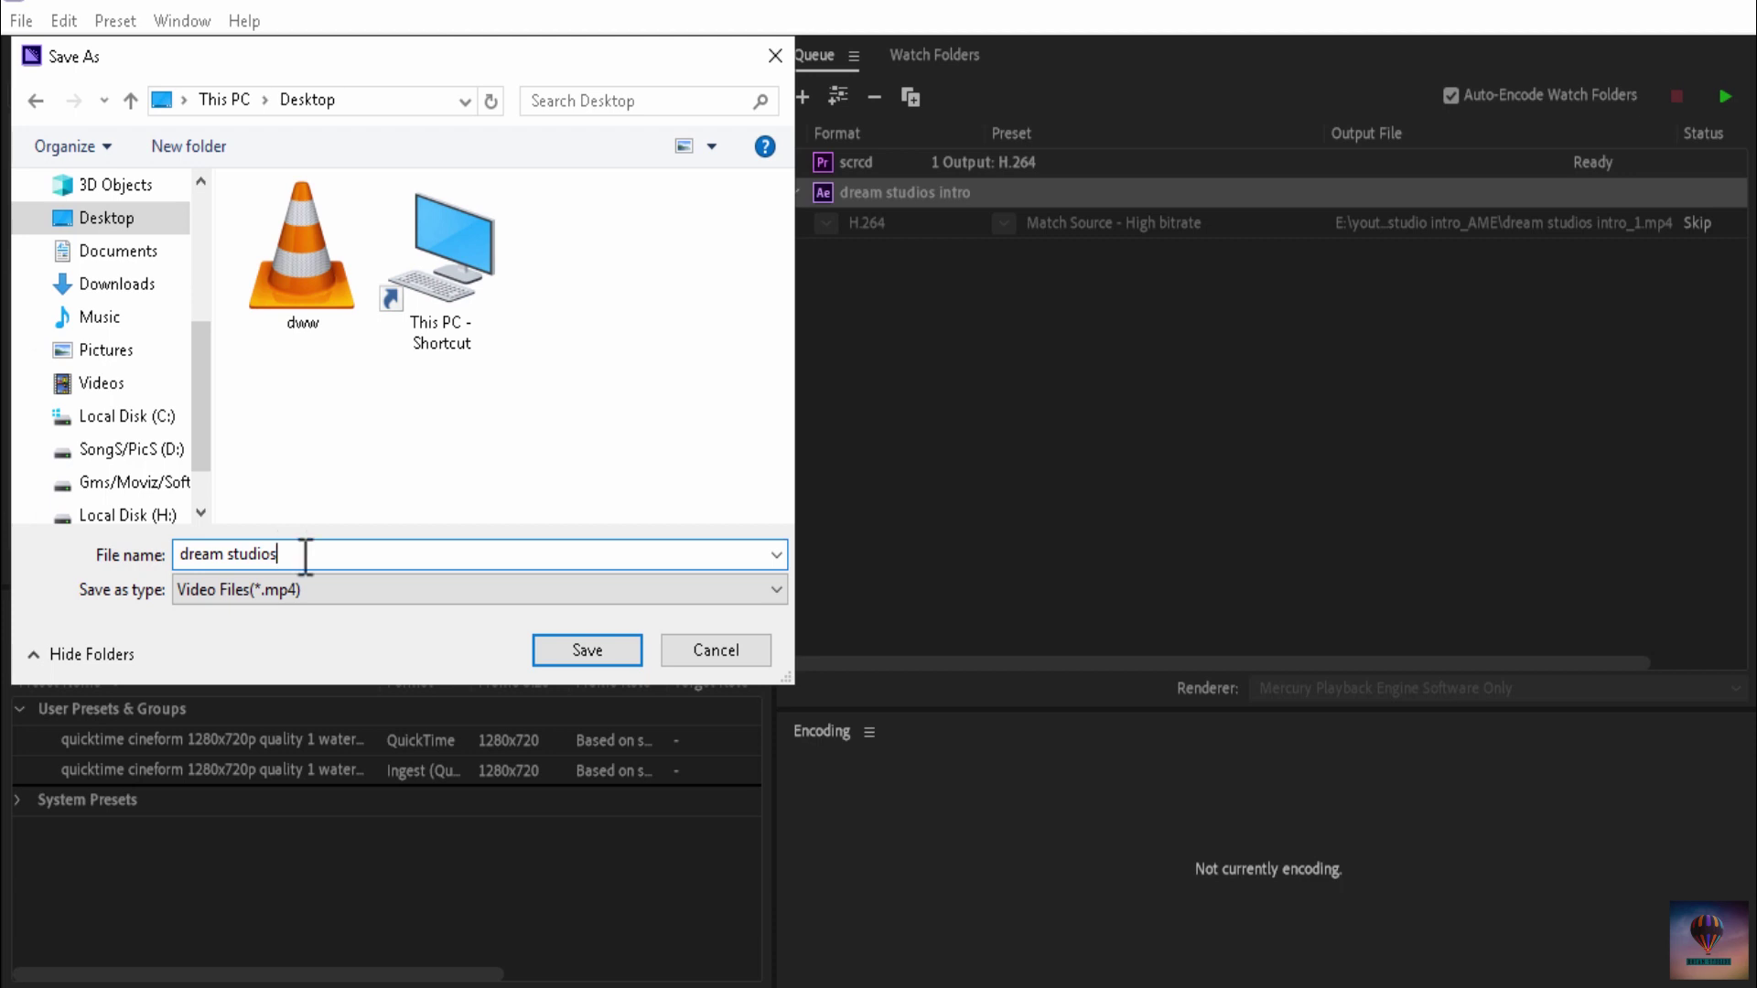
left_click(559, 645)
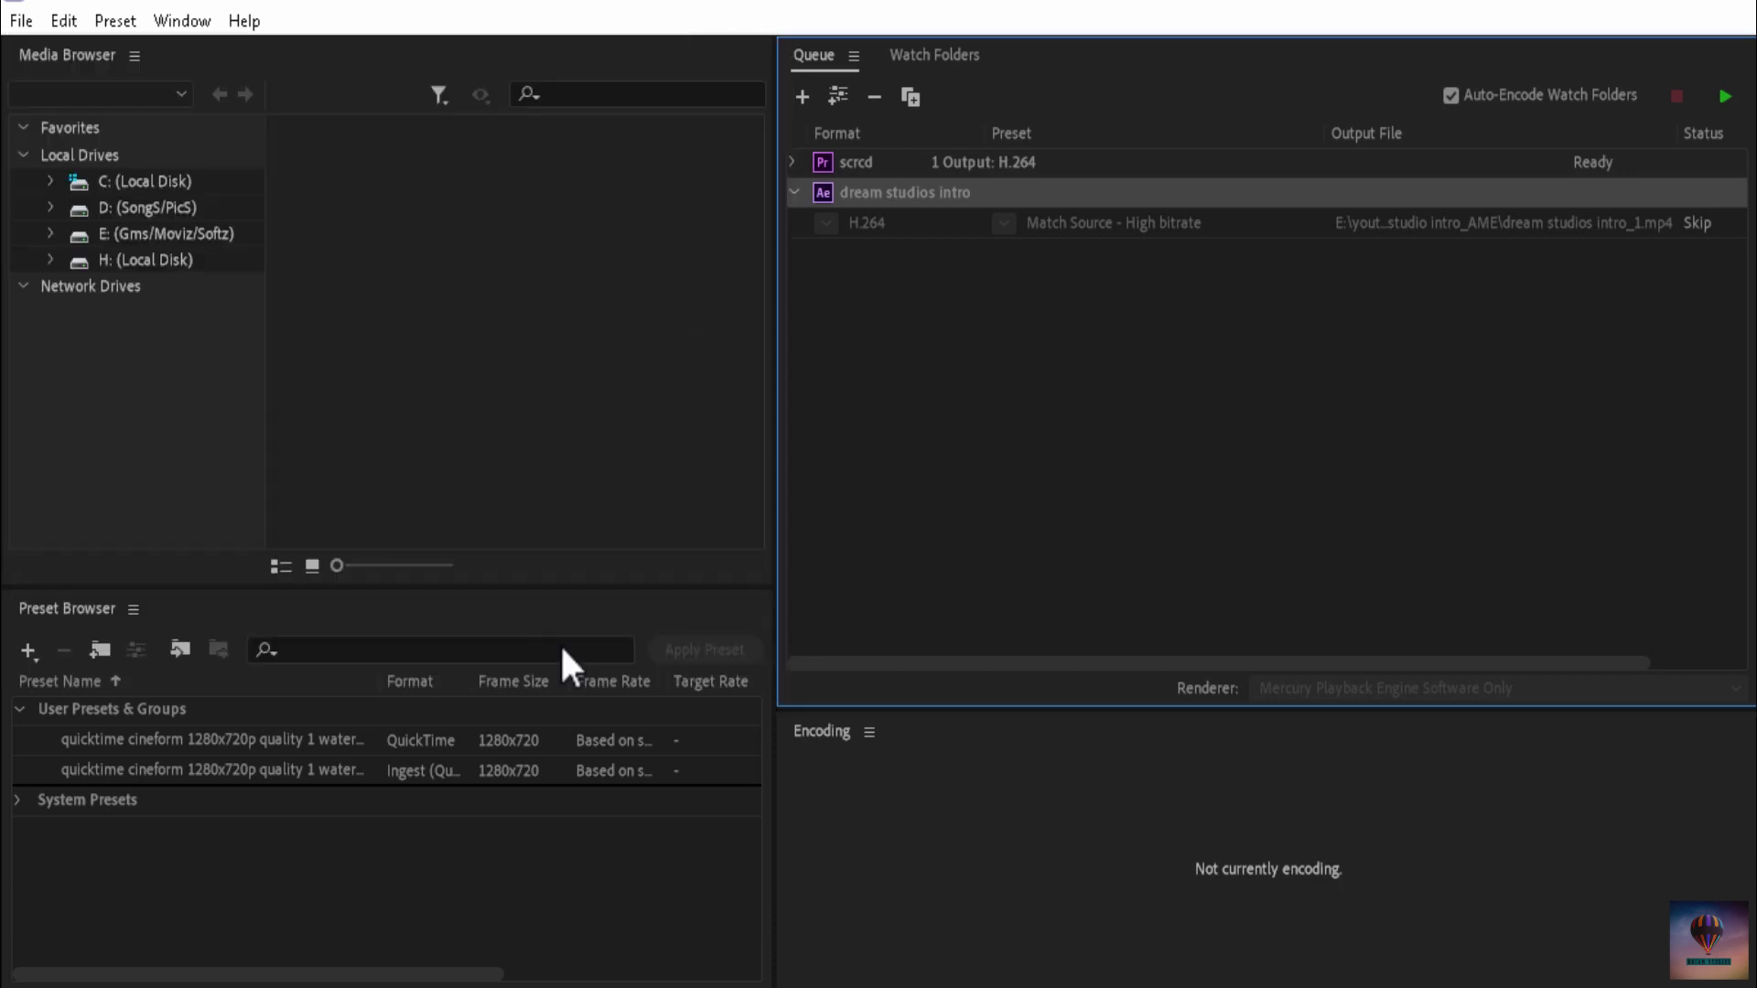
left_click(795, 193)
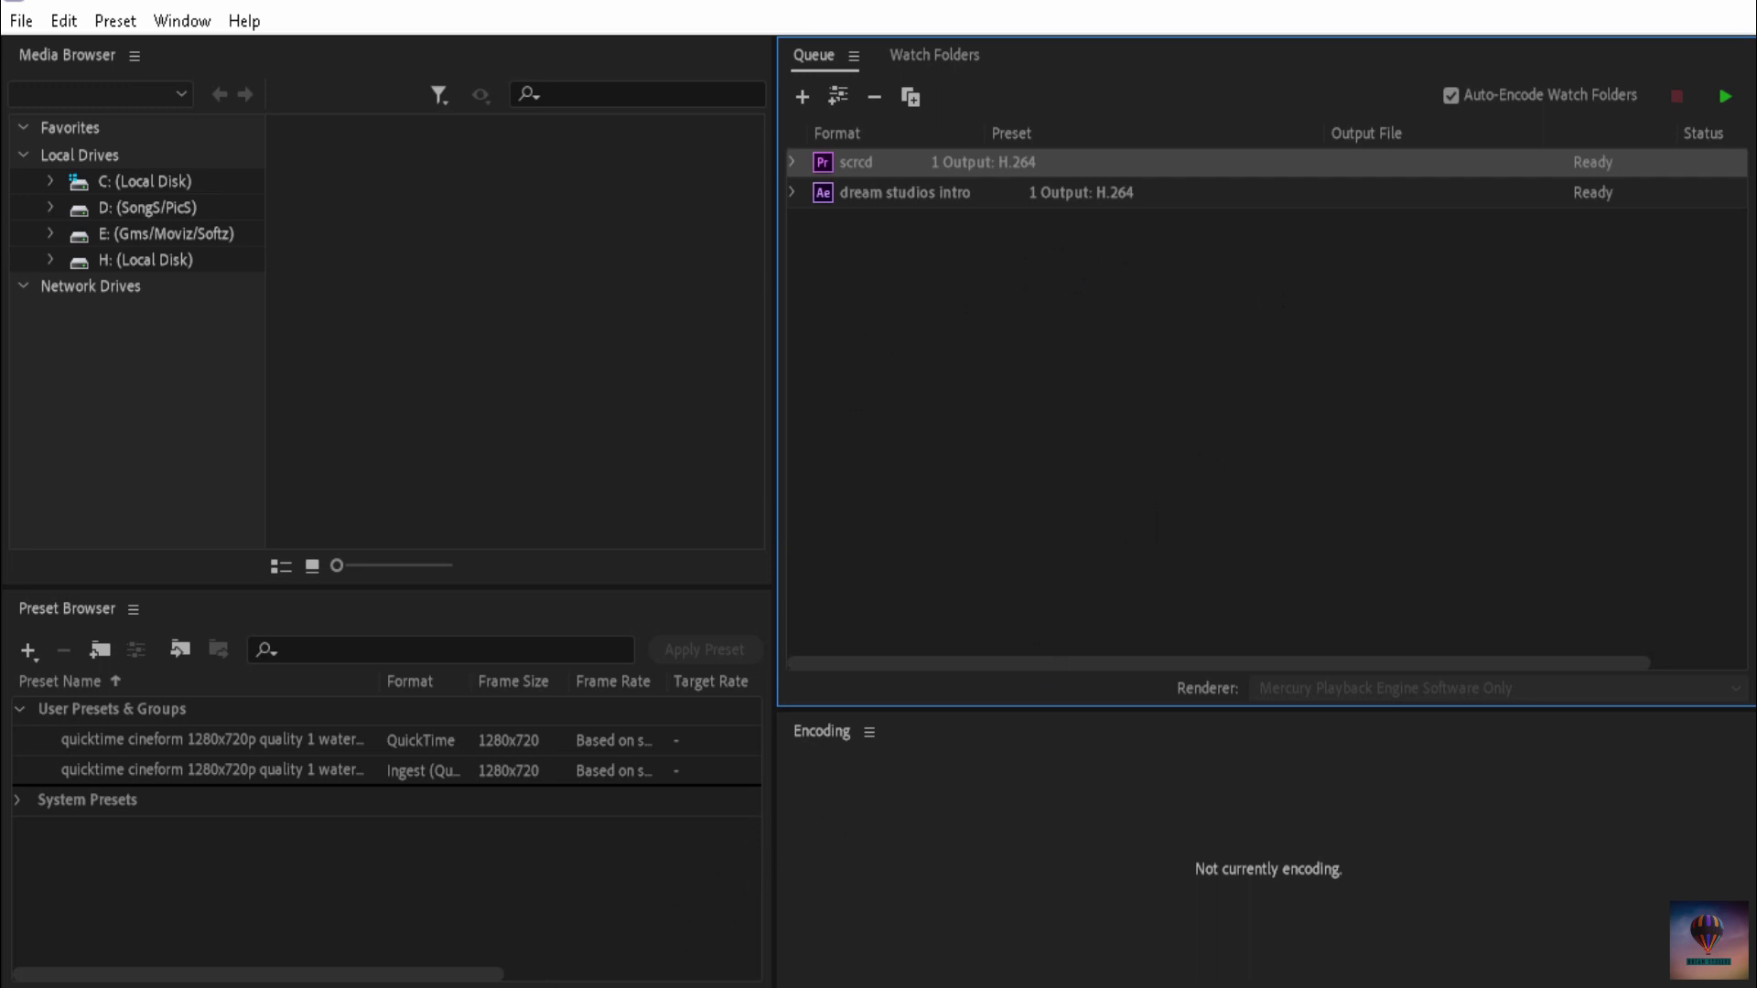
- Select both the scrcd and dream studios intro entries and start encoding the queue
left_click_drag(621, 699, 654, 597)
left_click(1501, 274)
left_click_drag(1193, 225, 1122, 150)
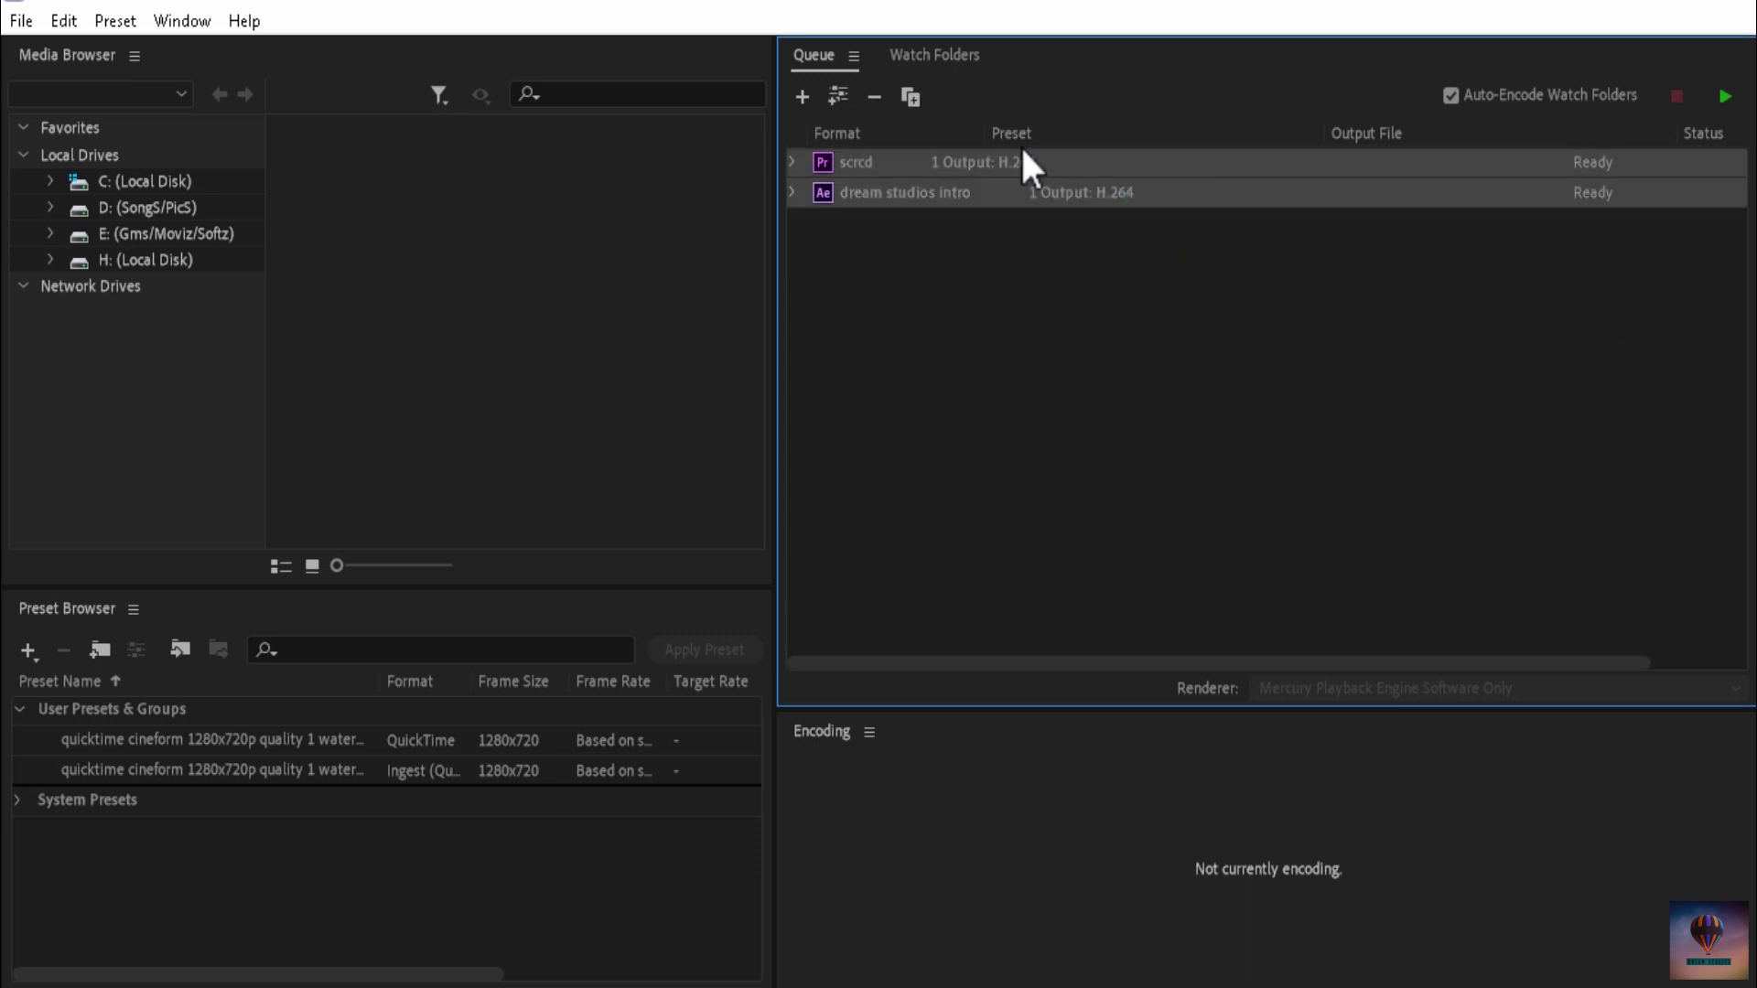
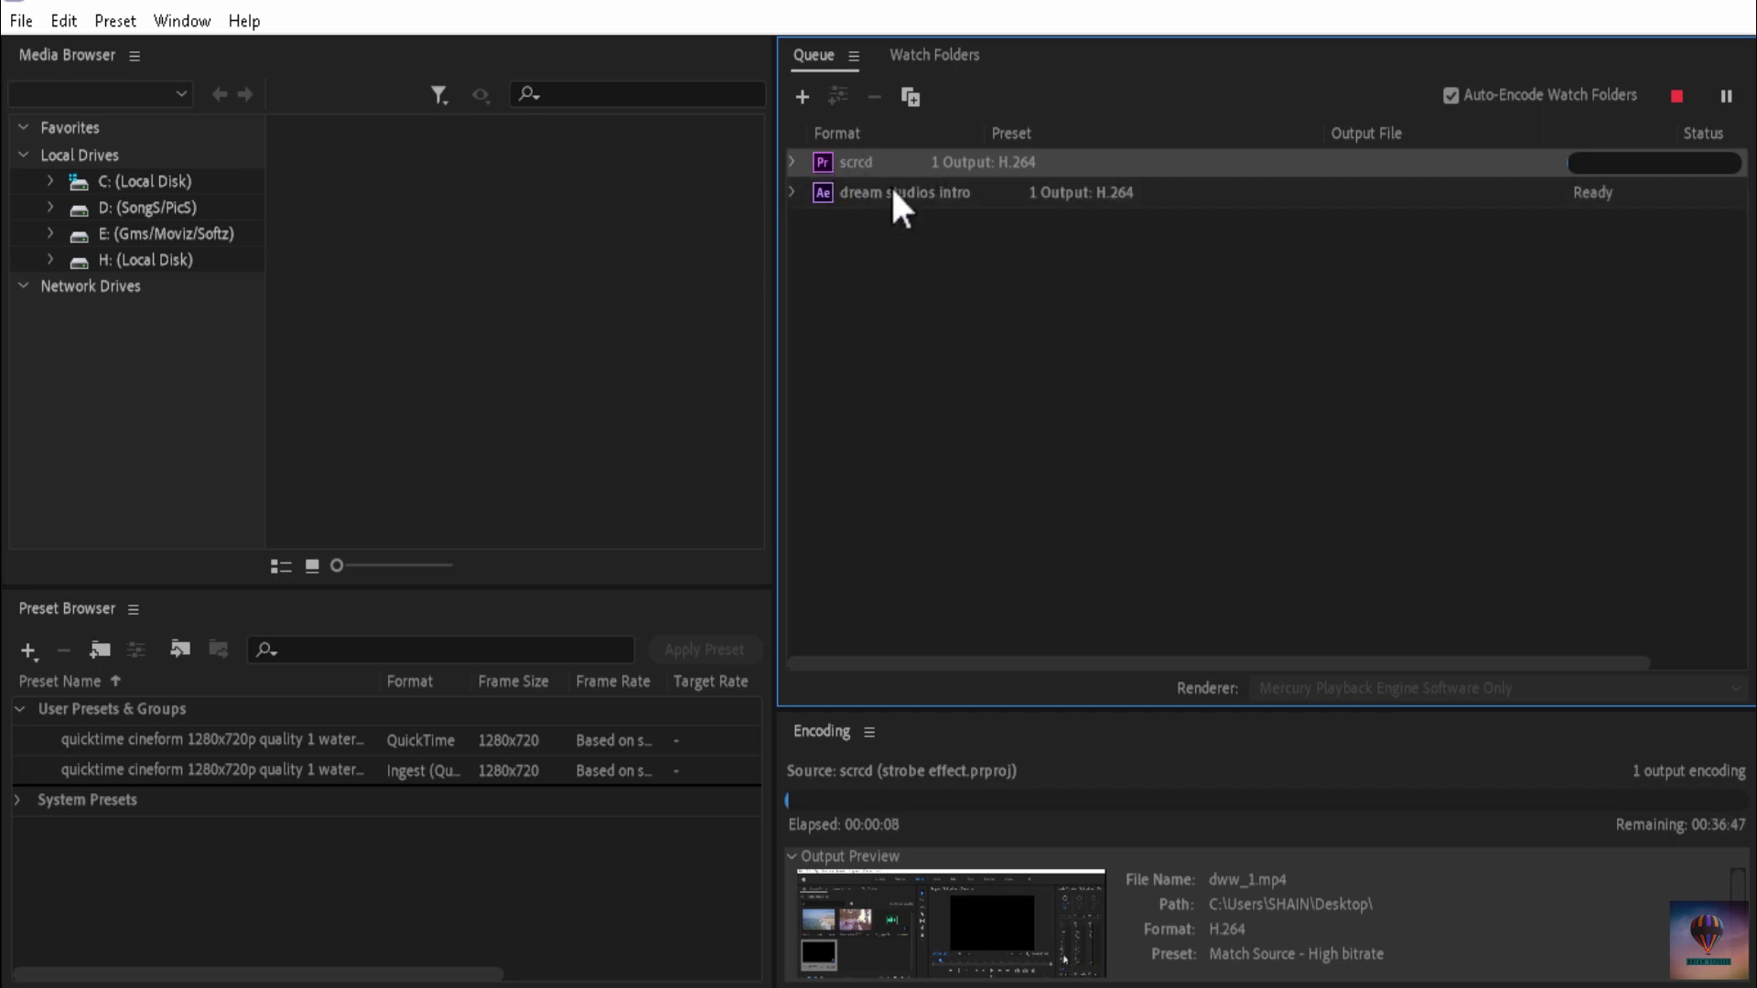
- Select the scrcd entry among the queued items and pause the running encode
left_click(890, 188)
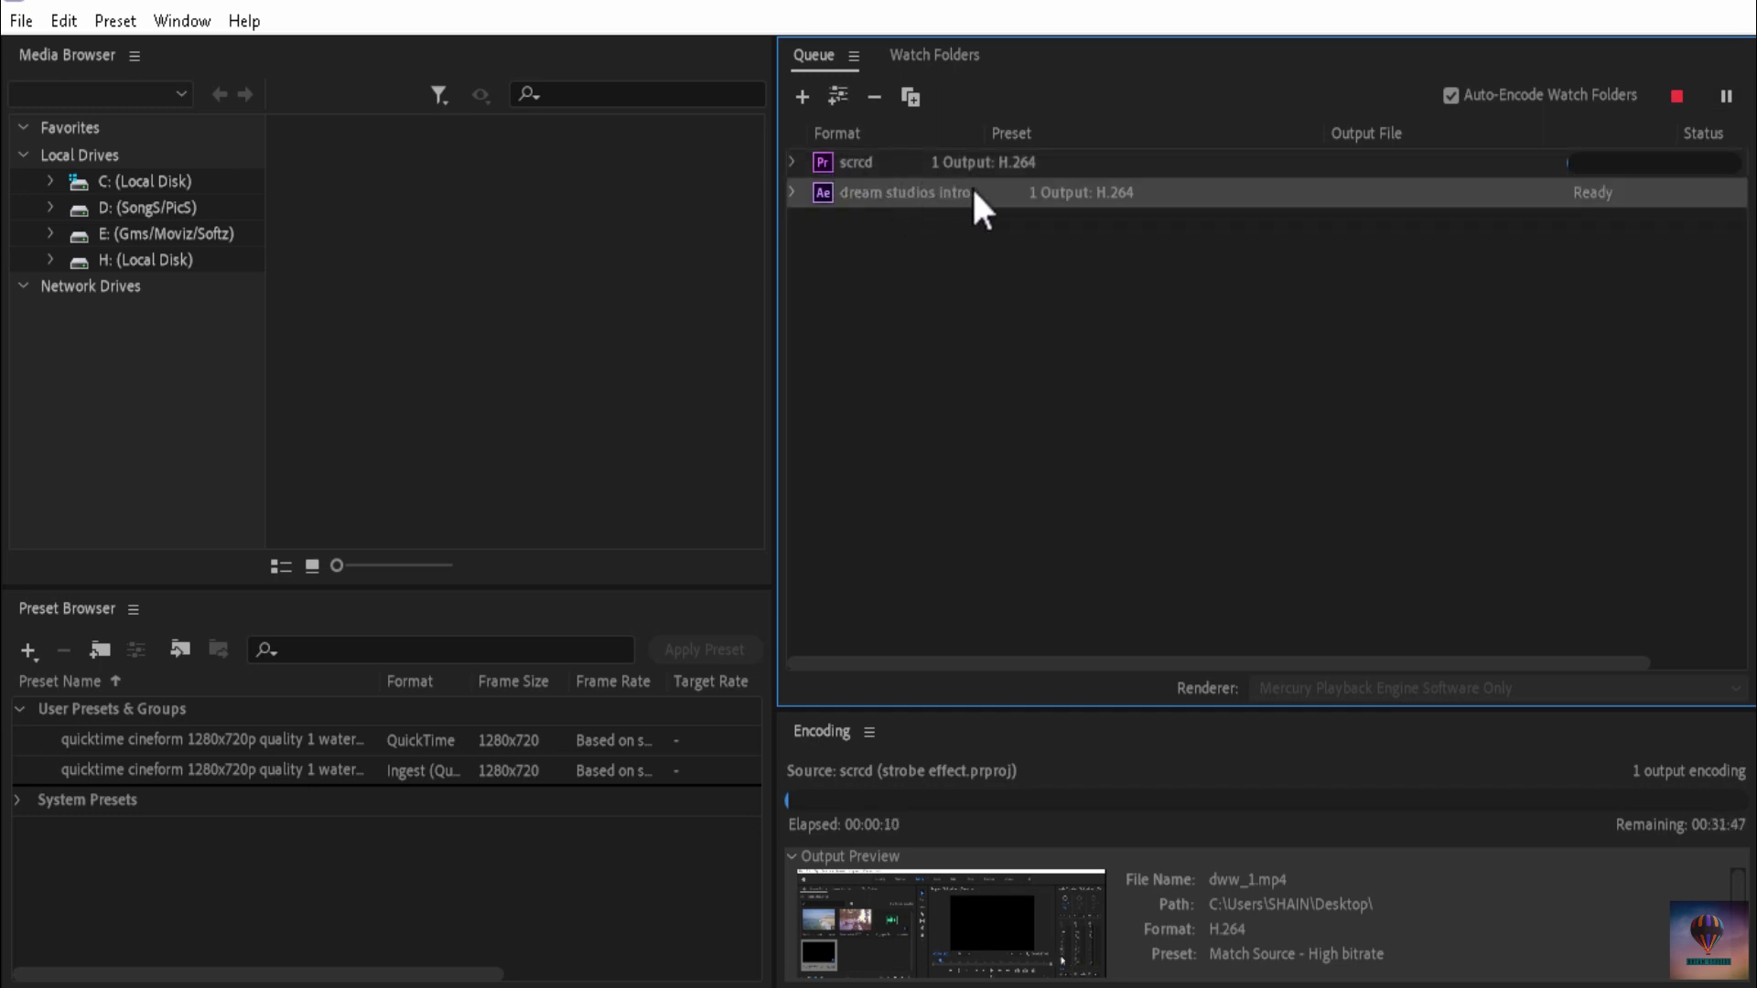
left_click(1061, 168)
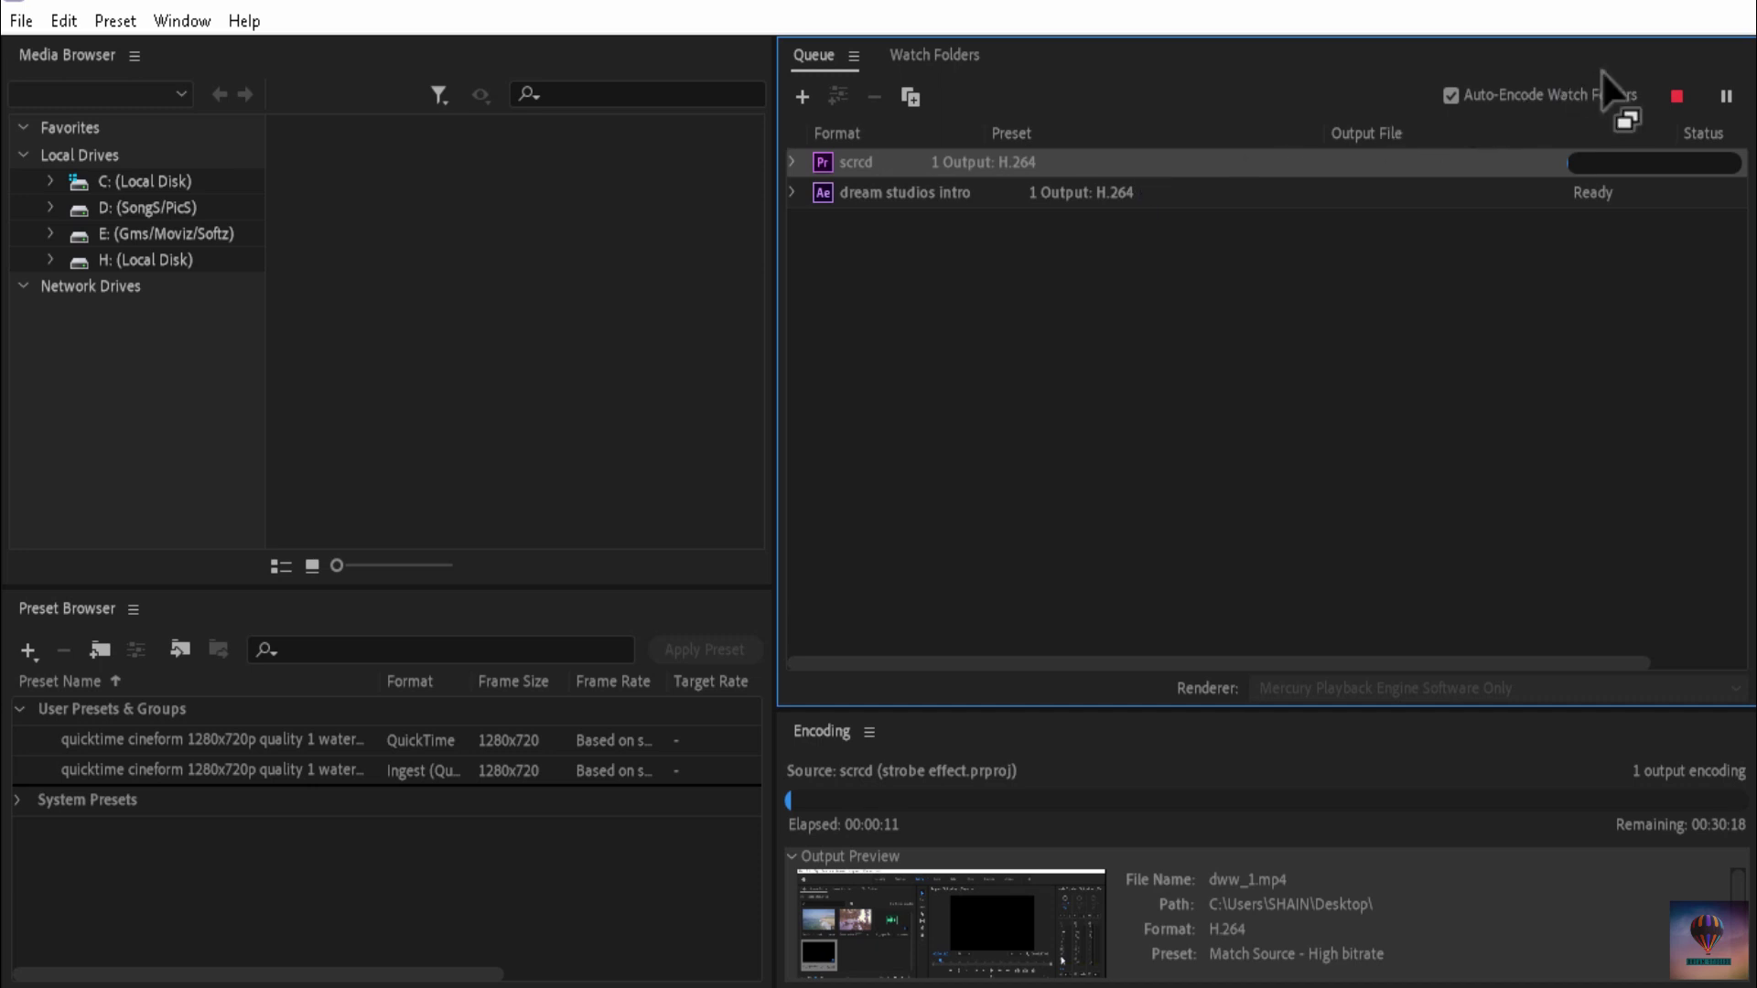
left_click(1725, 95)
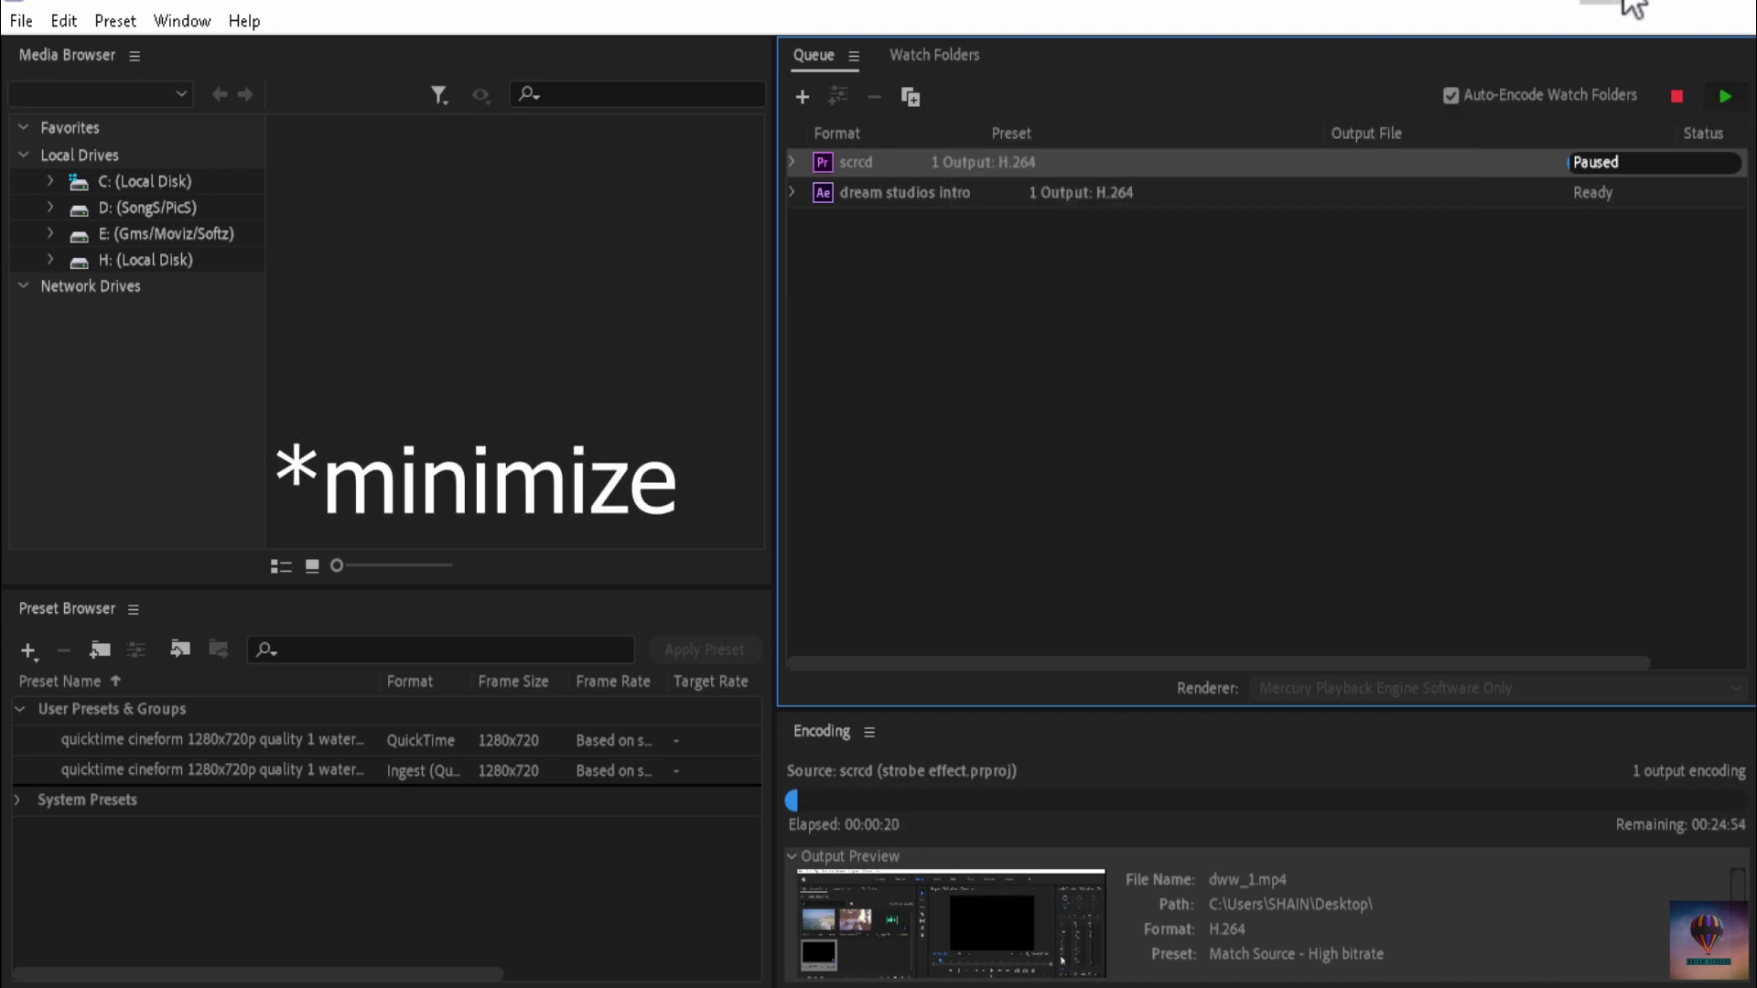
- Show the desktop and restore Media Encoder, and request to quit the encoder but decline the confirmation
key("super+d")
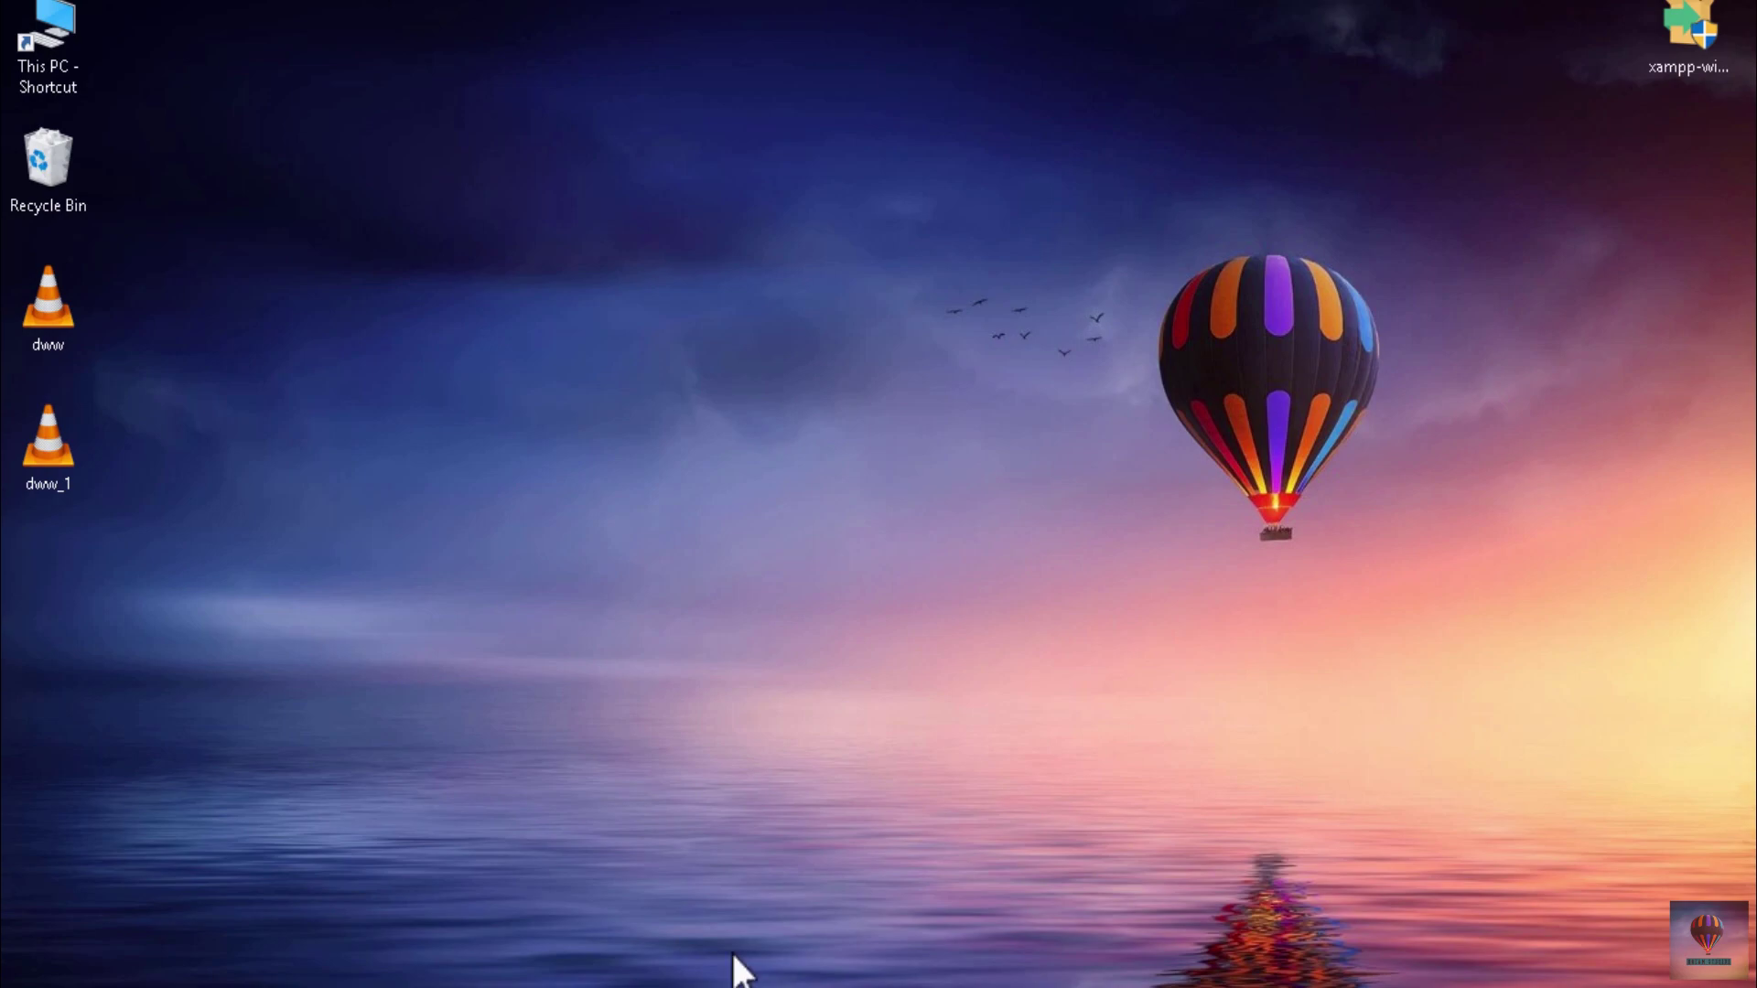
key("super+d")
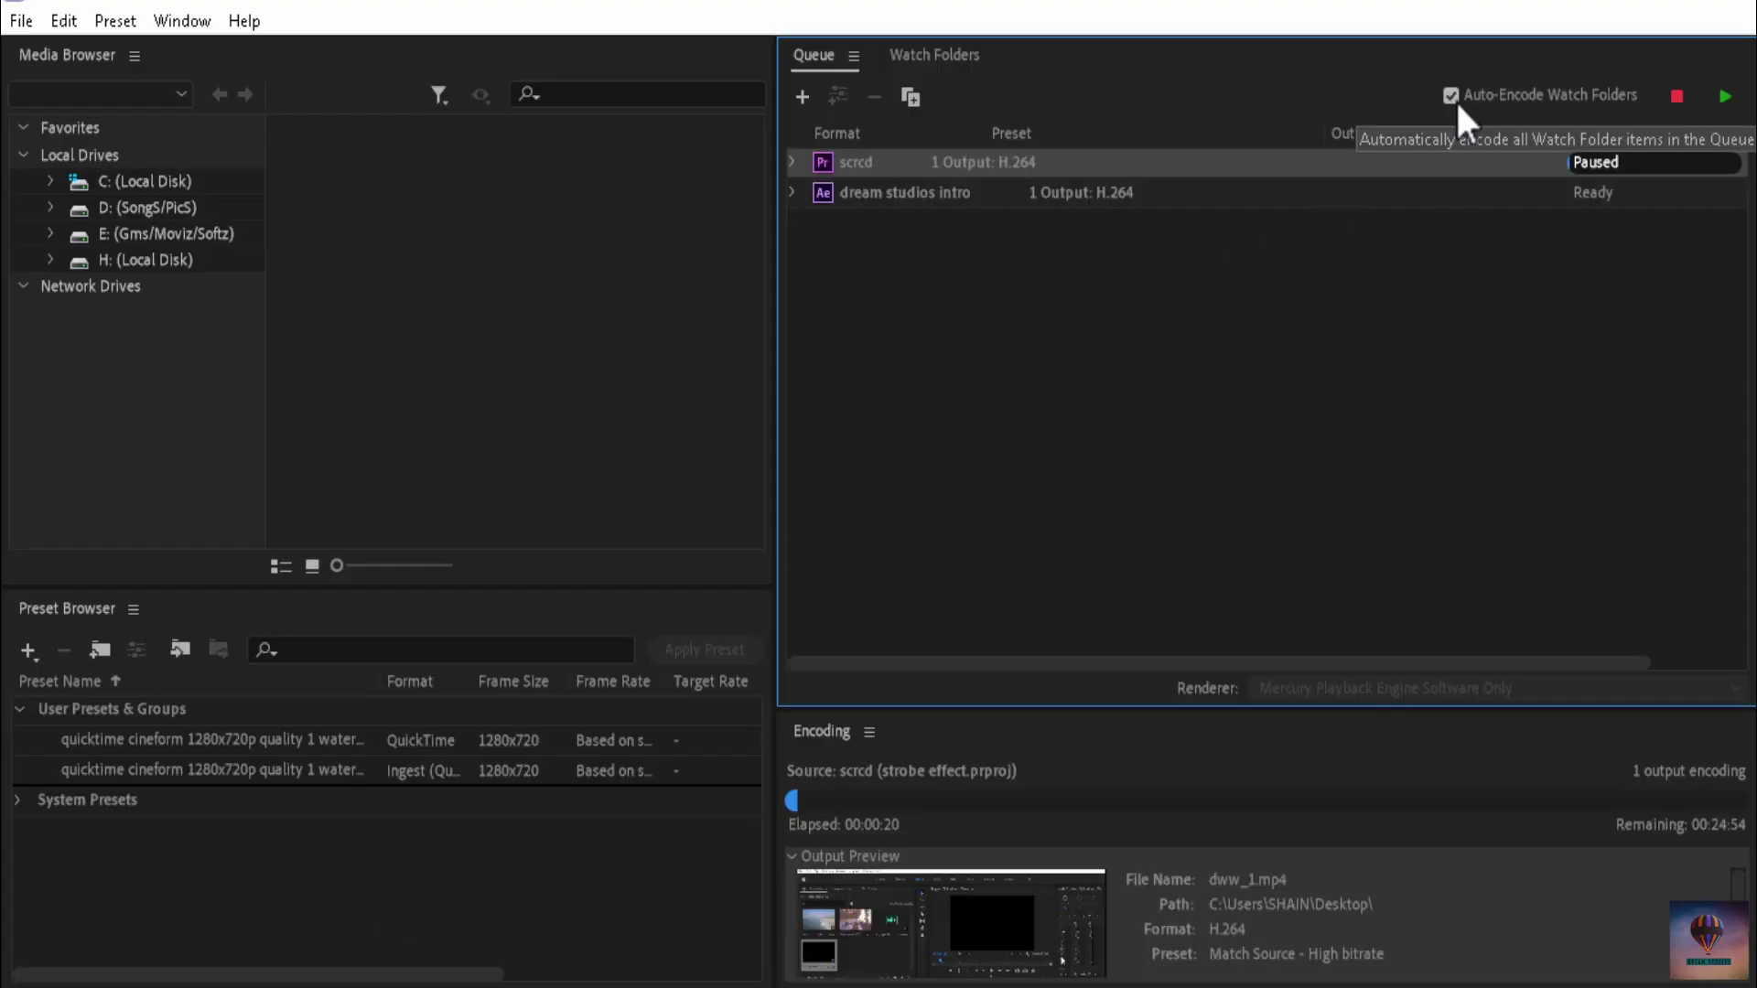
left_click(1745, 13)
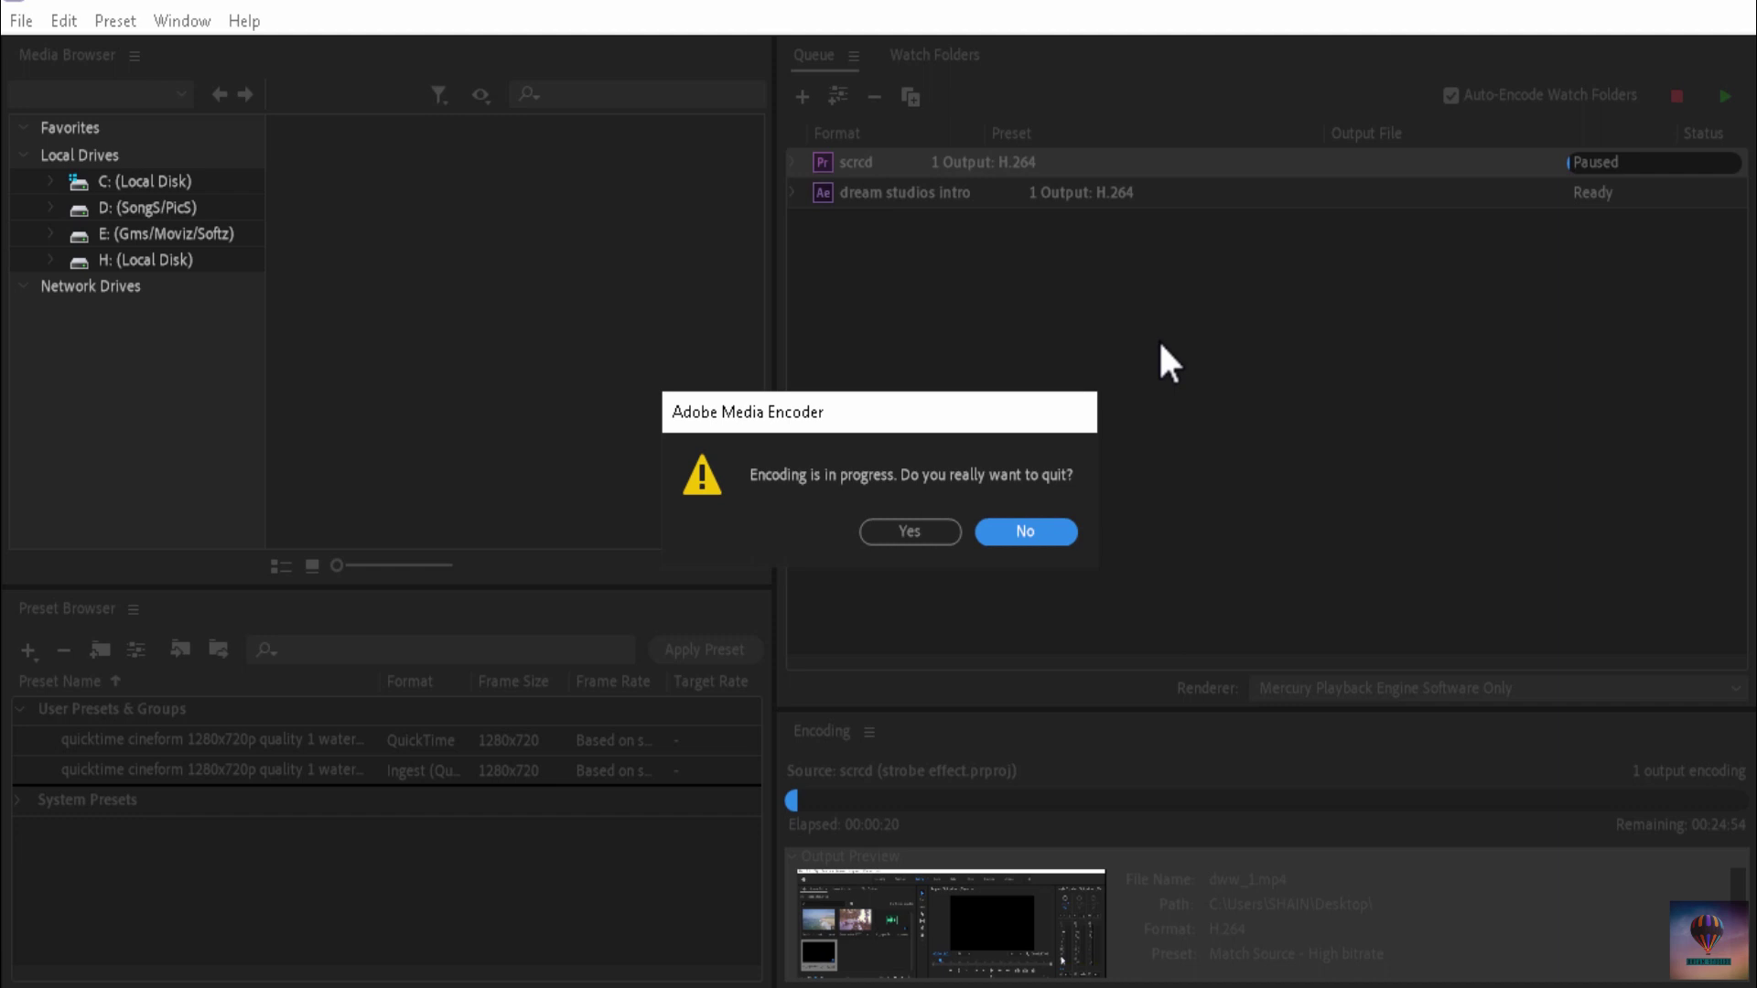
left_click(1042, 527)
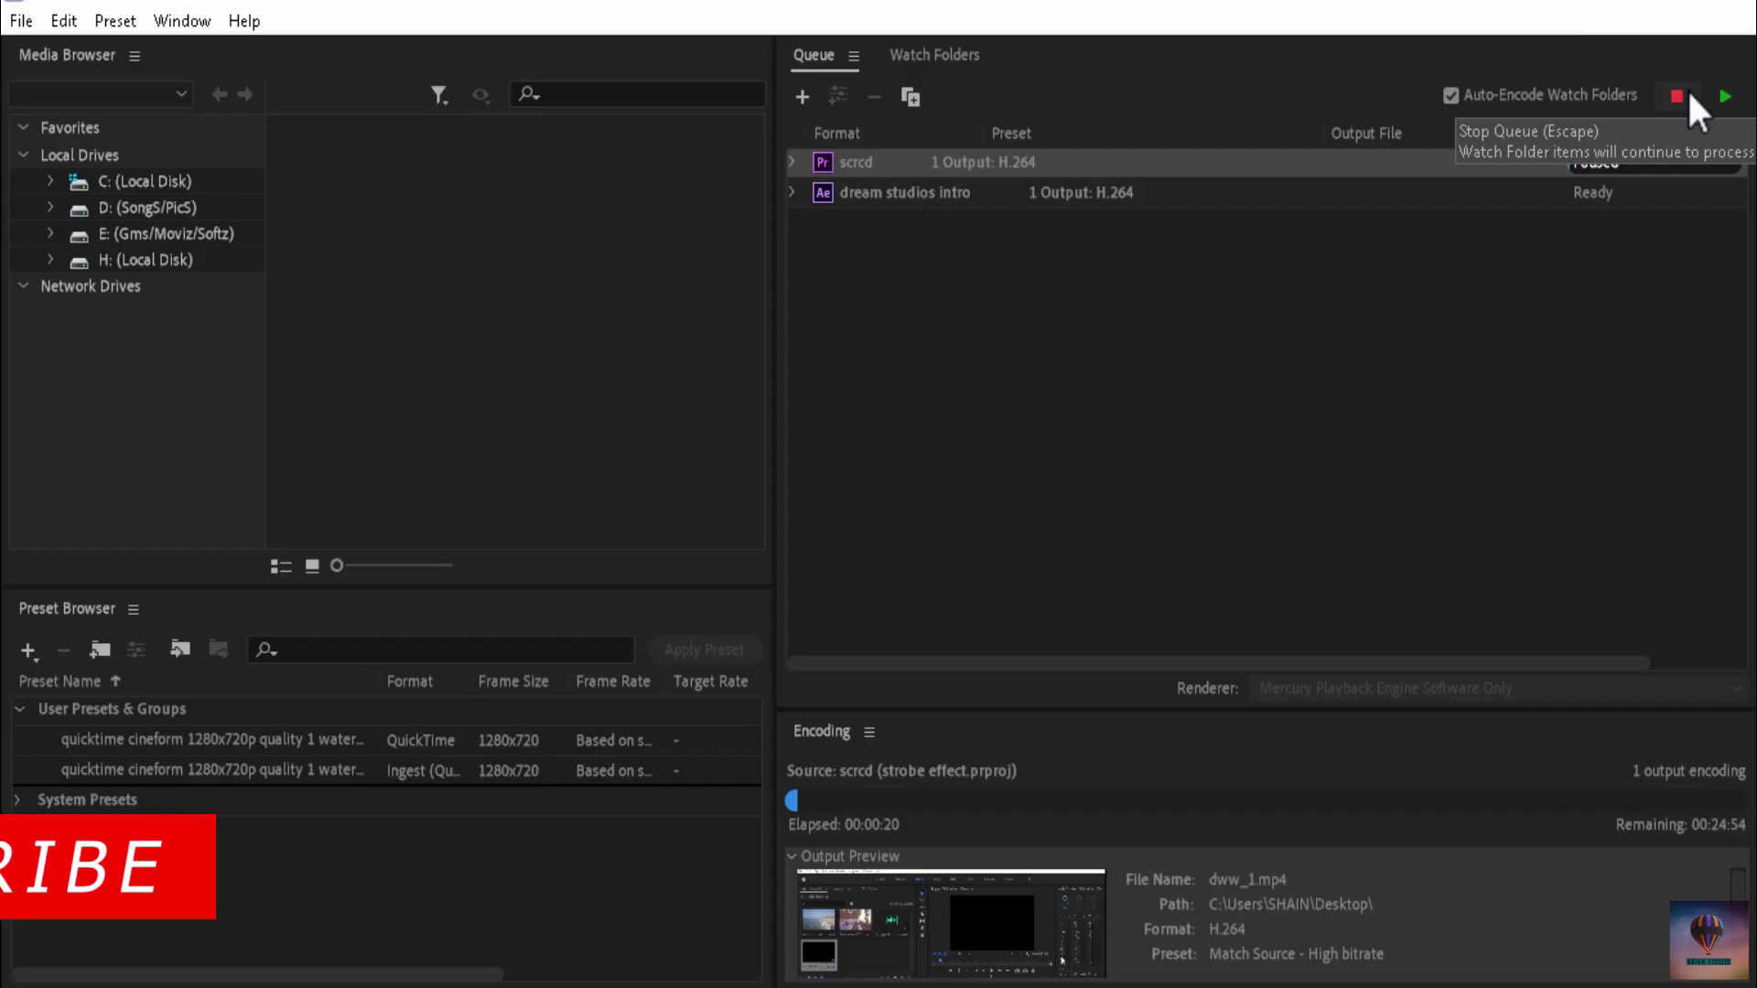
- Request stopping the queue, choosing to finish the current file first, and deselect the queue entries
left_click(1687, 90)
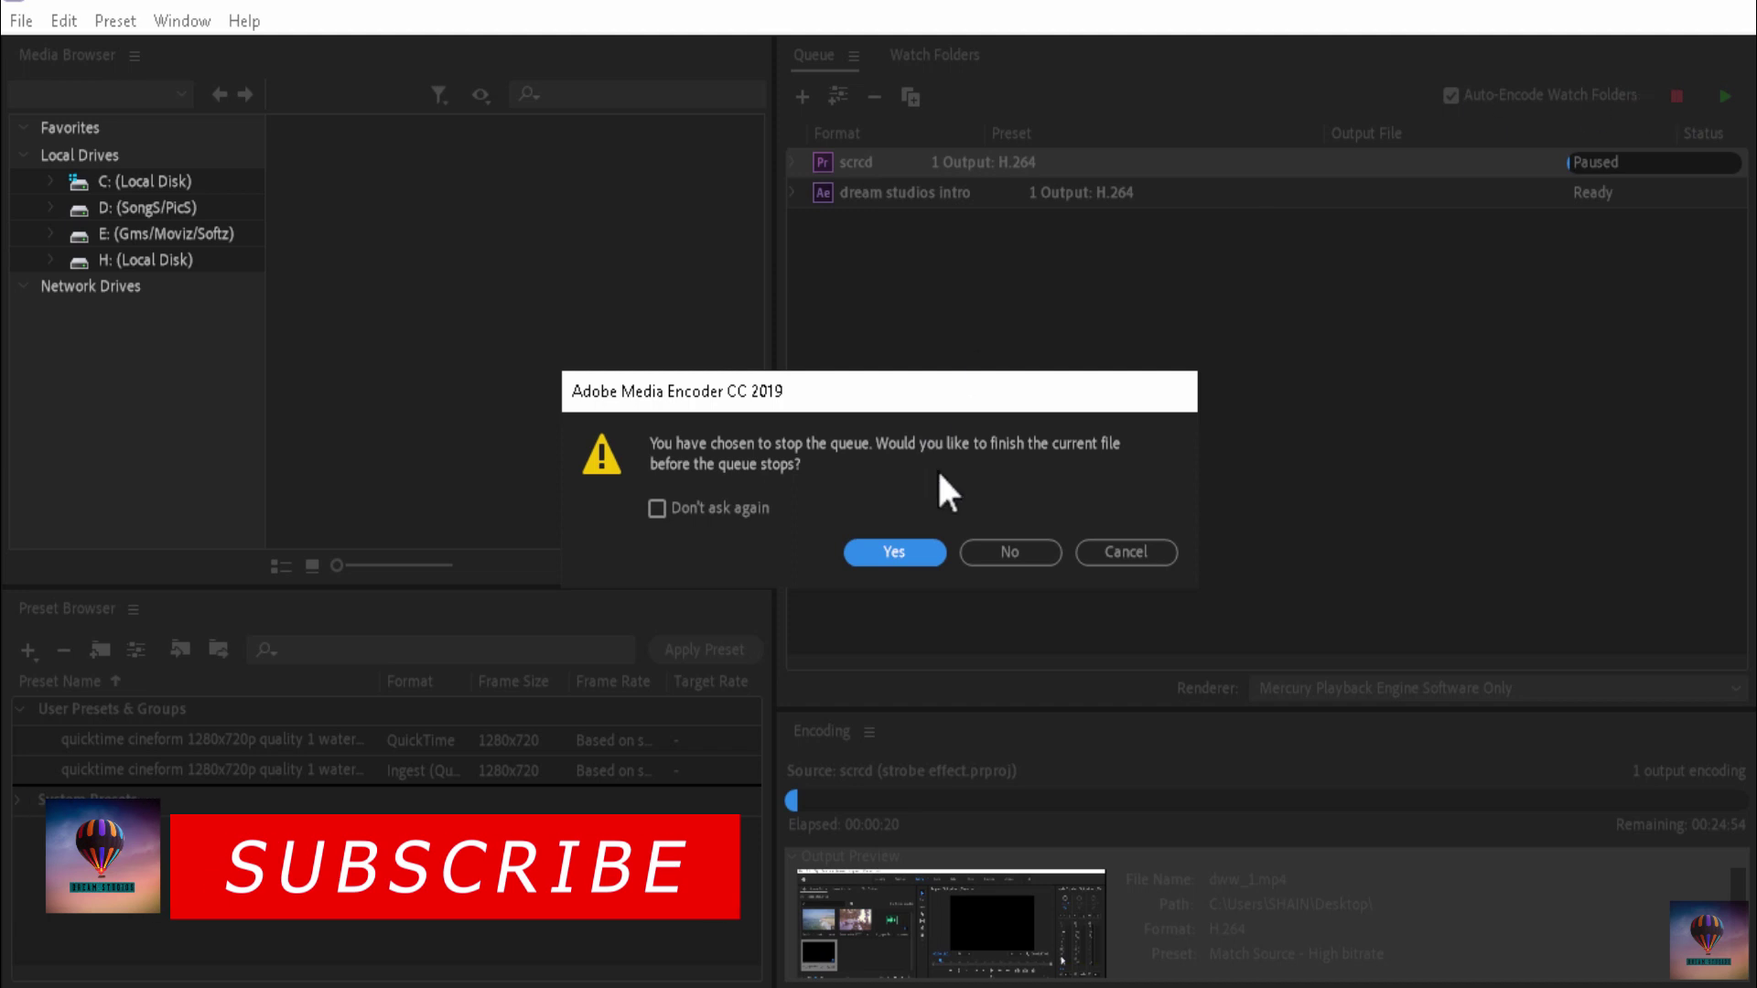
left_click(902, 550)
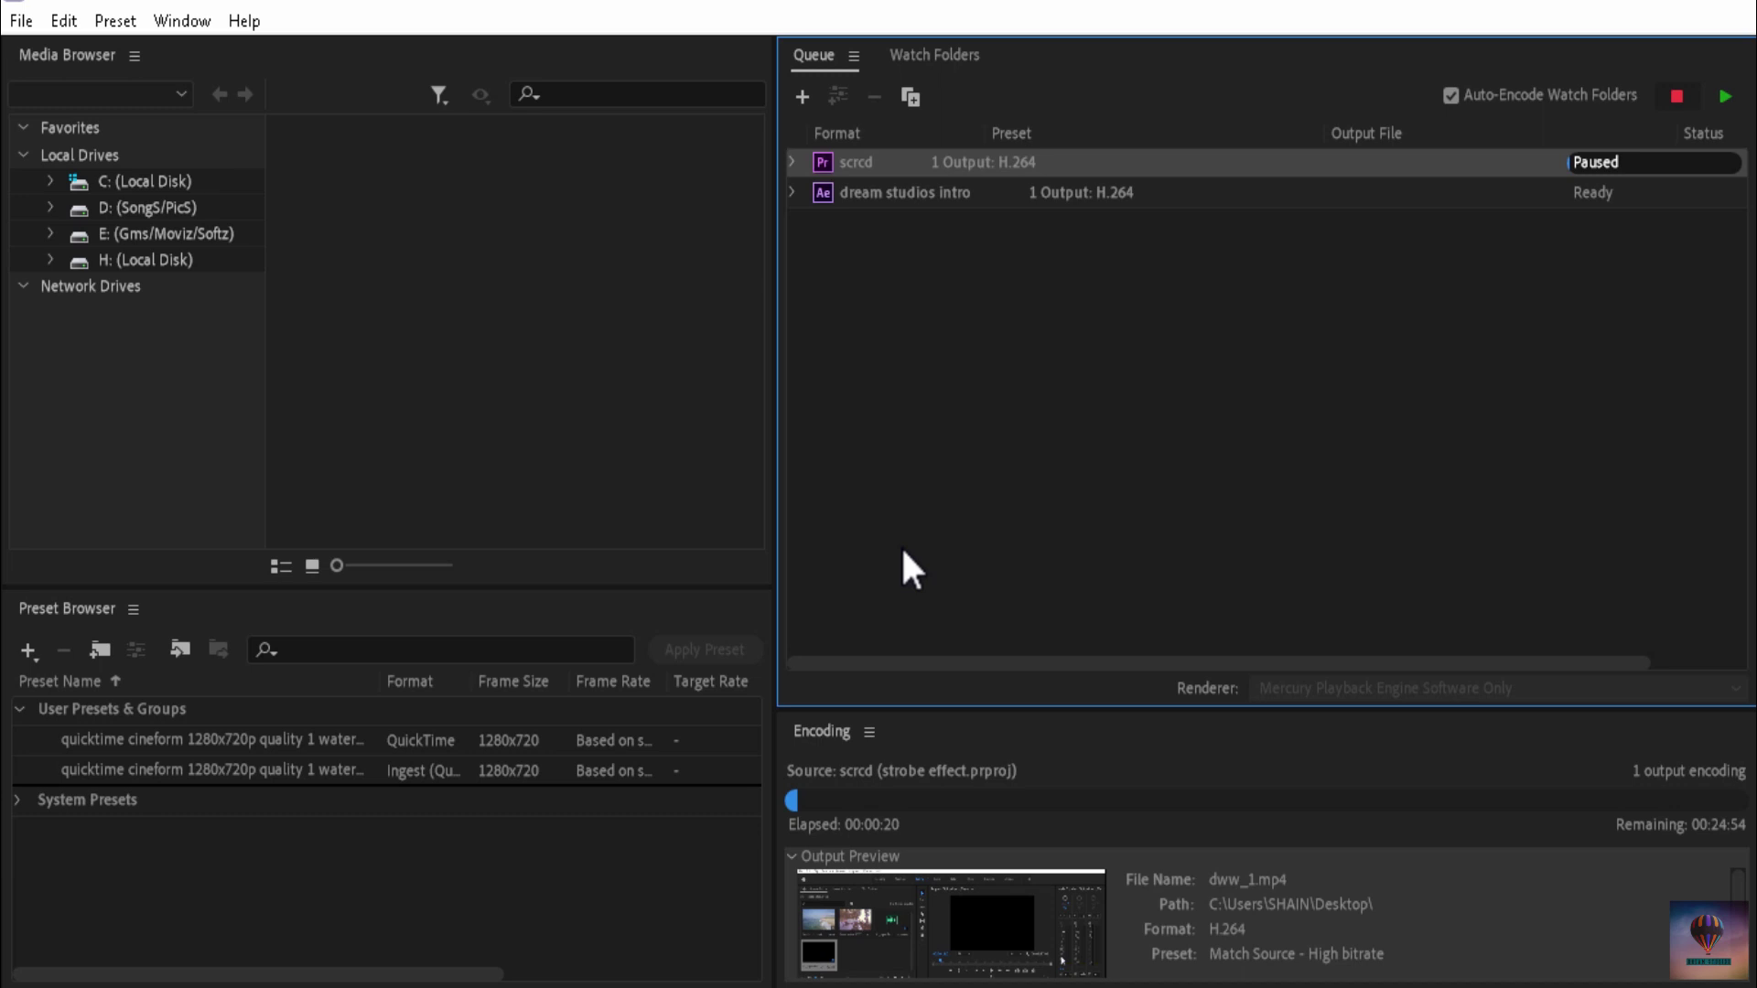
left_click(1349, 229)
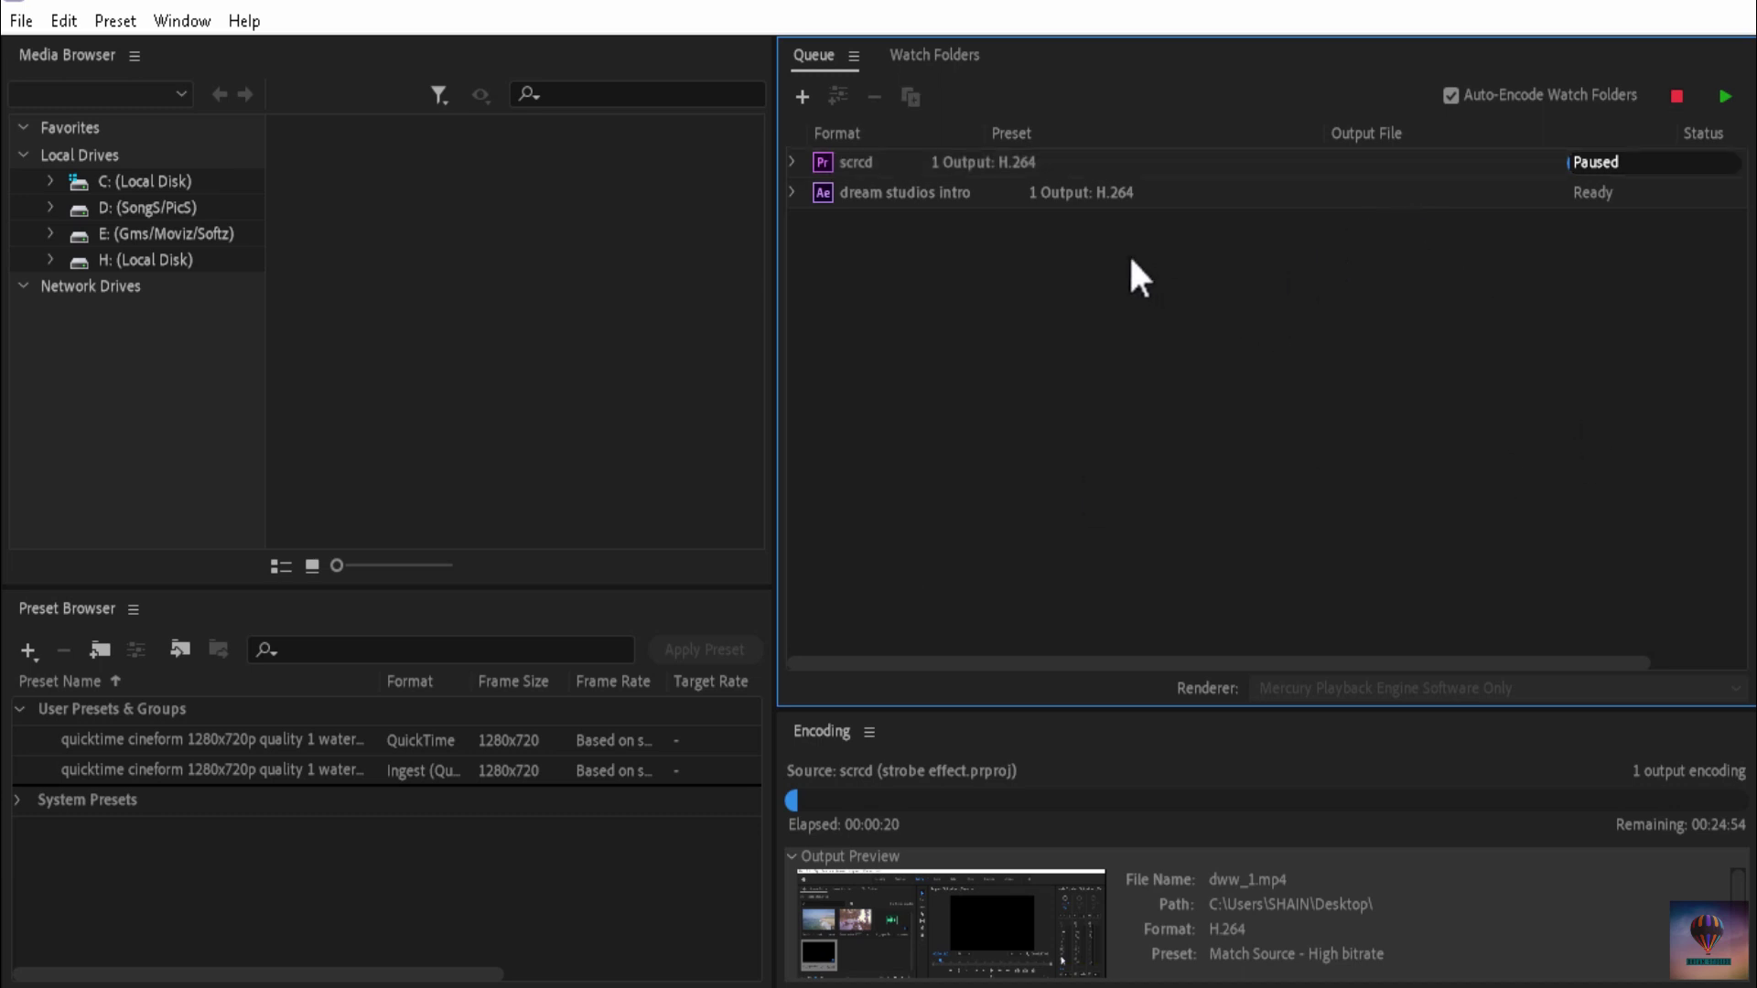
- Review the dream studios intro entry's format, preset, output file and status, and collapse it again
left_click(1039, 203)
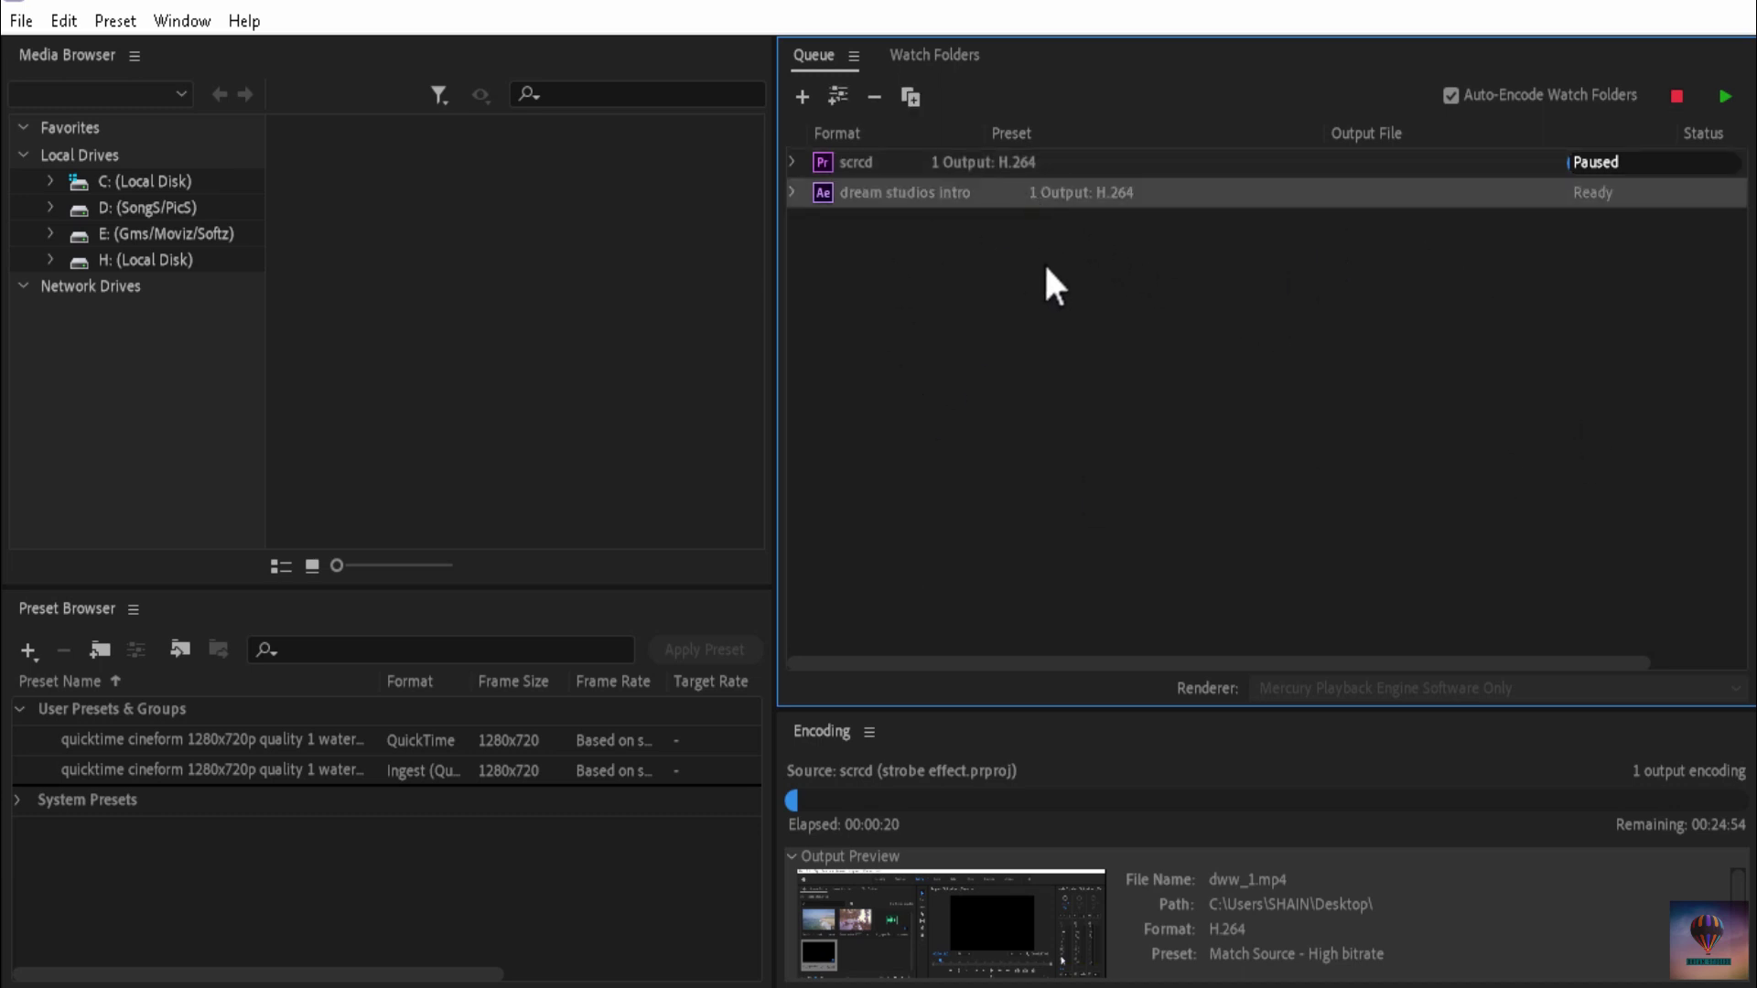
left_click(1036, 226)
left_click(1036, 194)
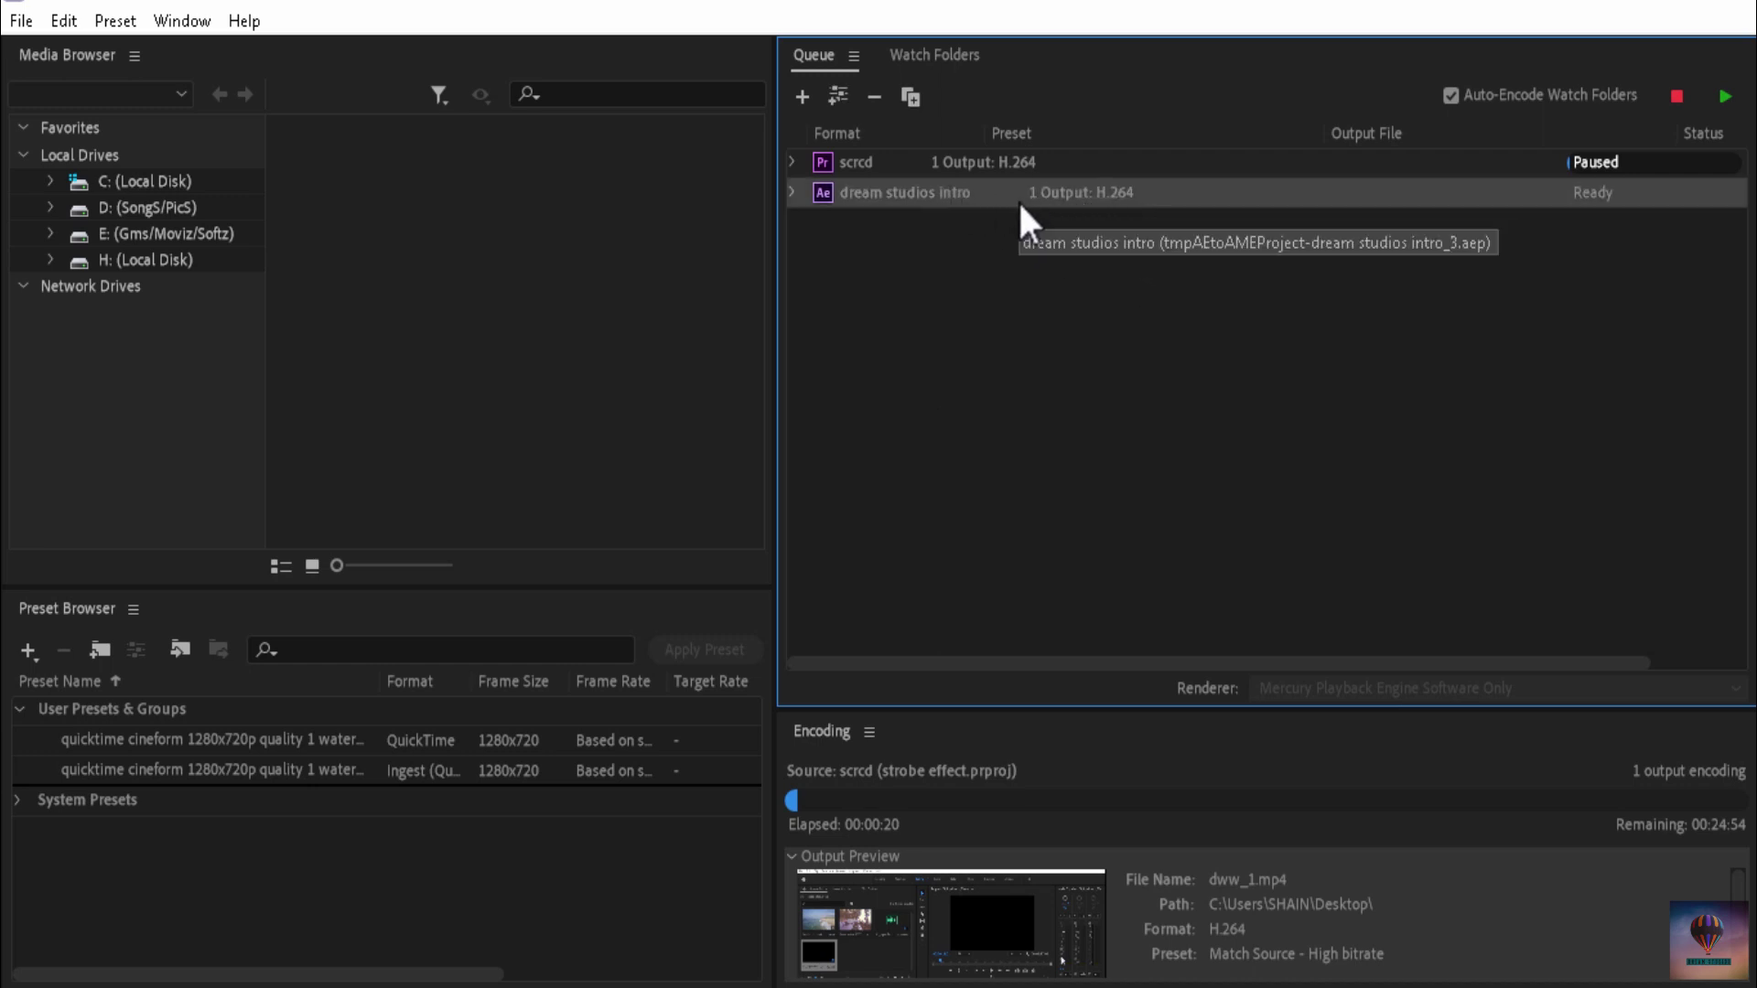
left_click(792, 191)
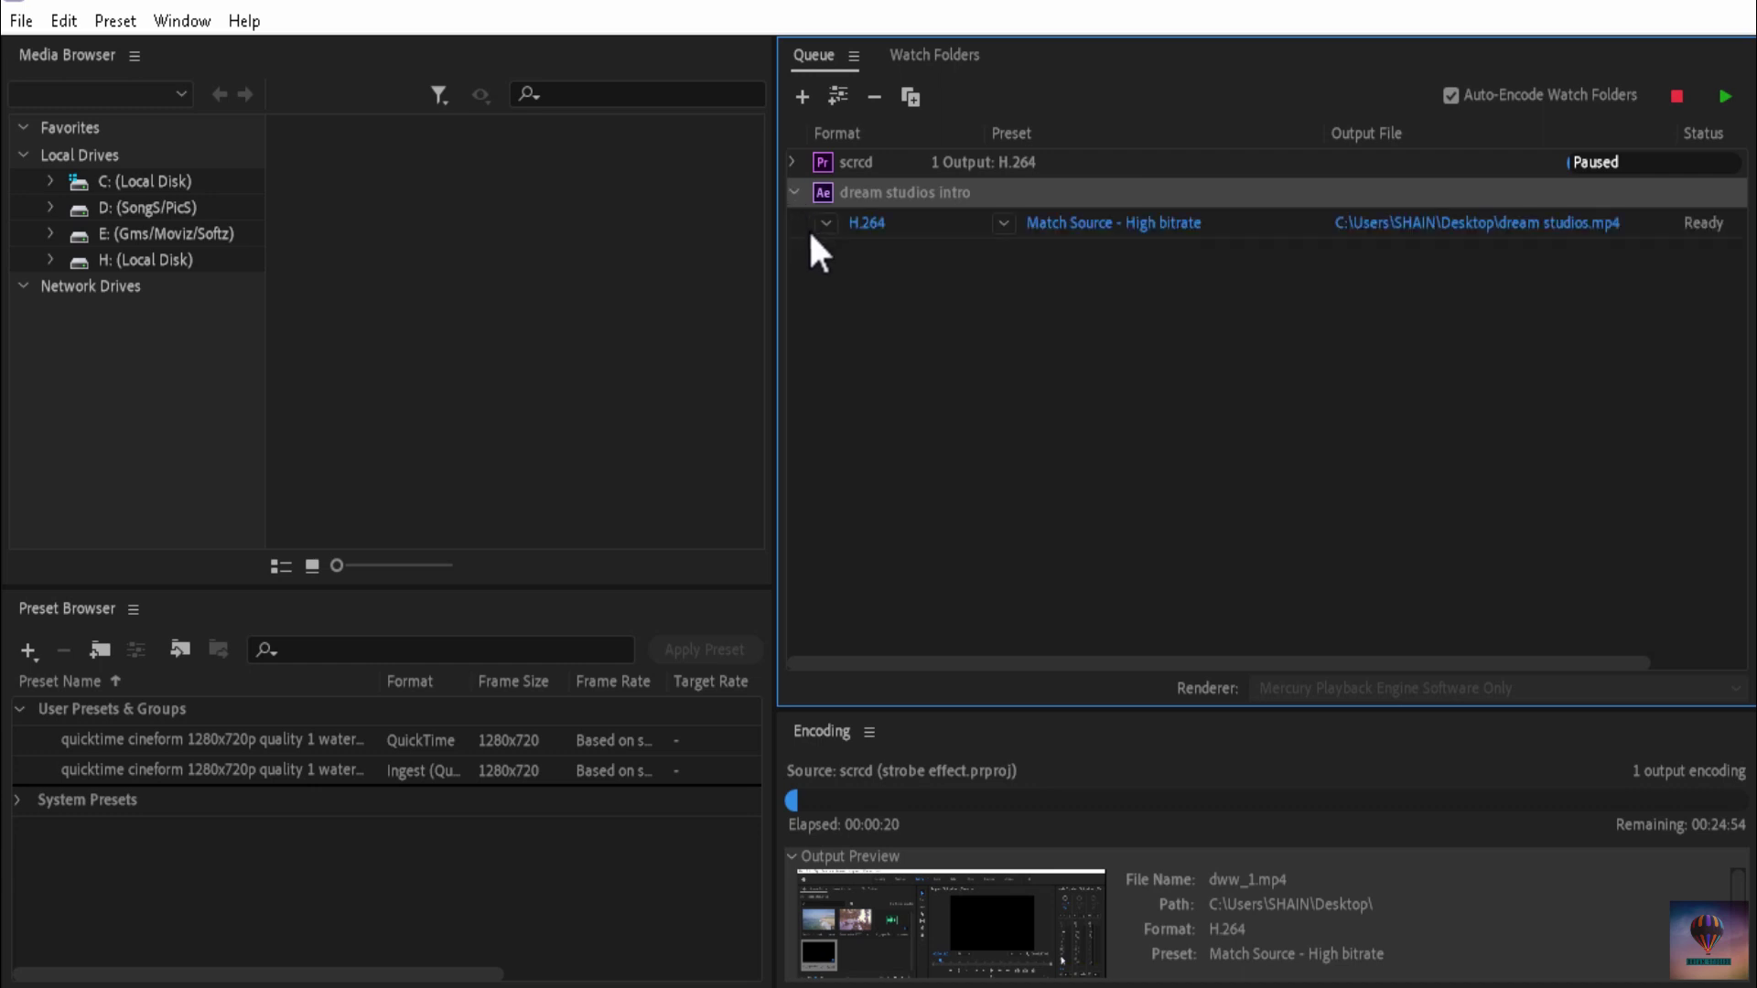
left_click(793, 192)
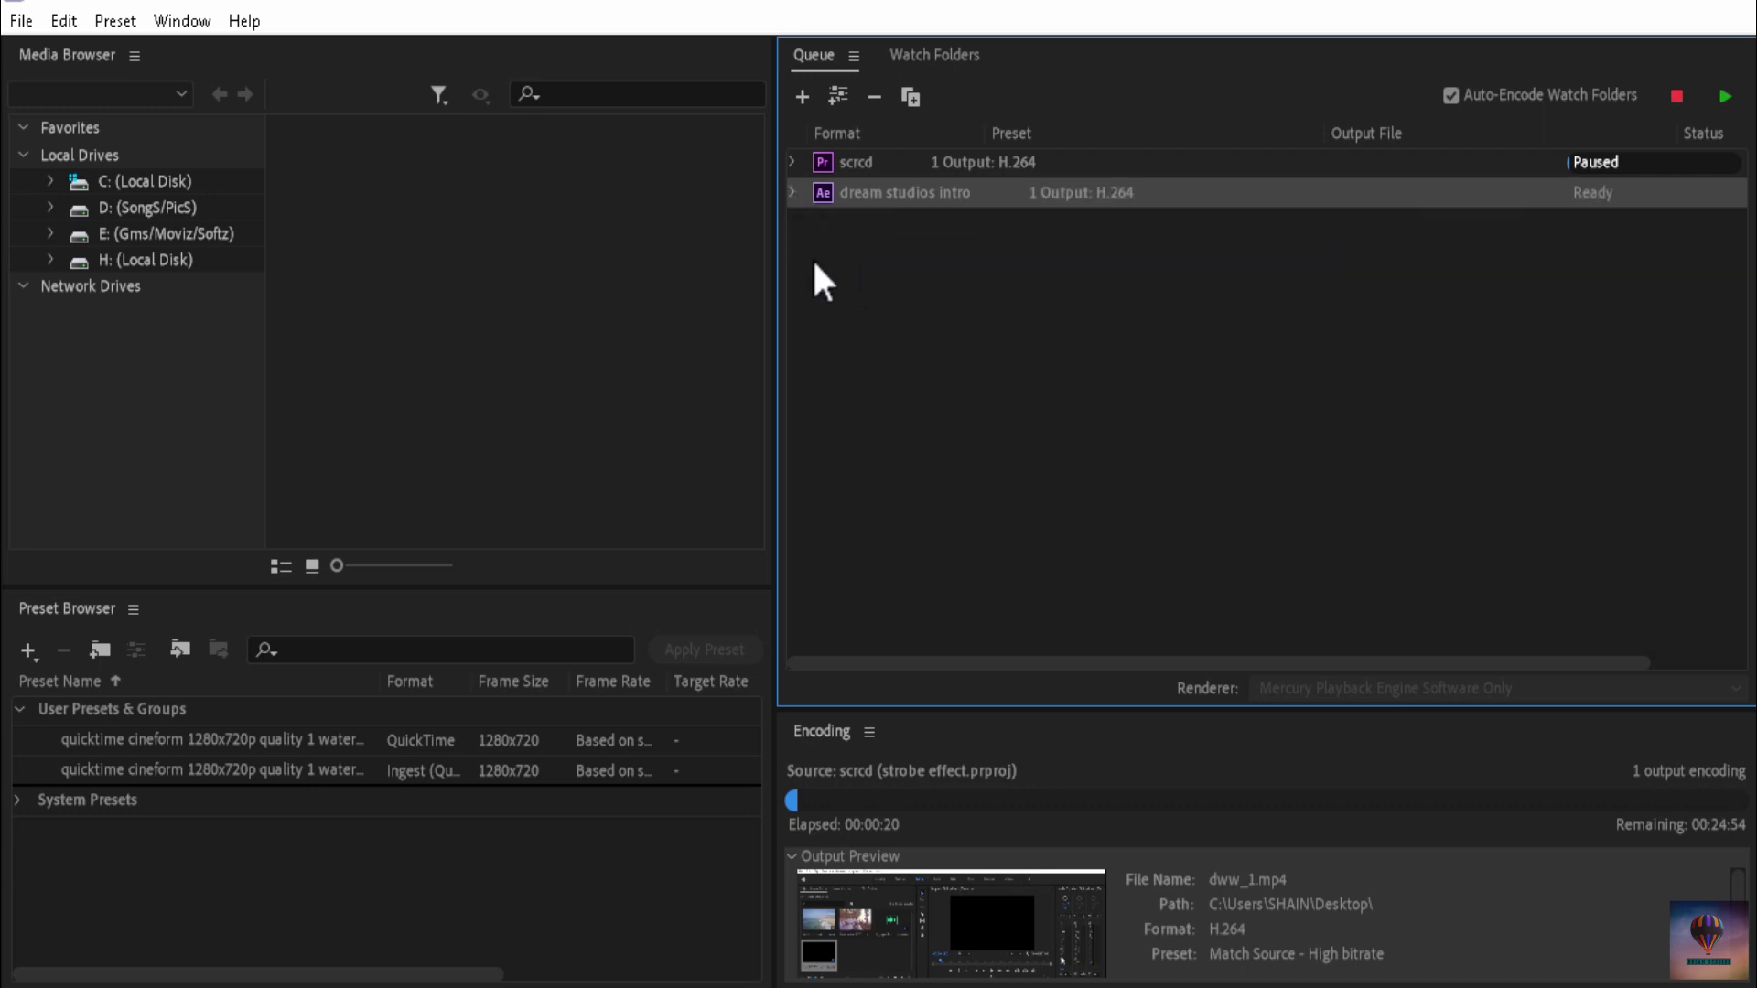